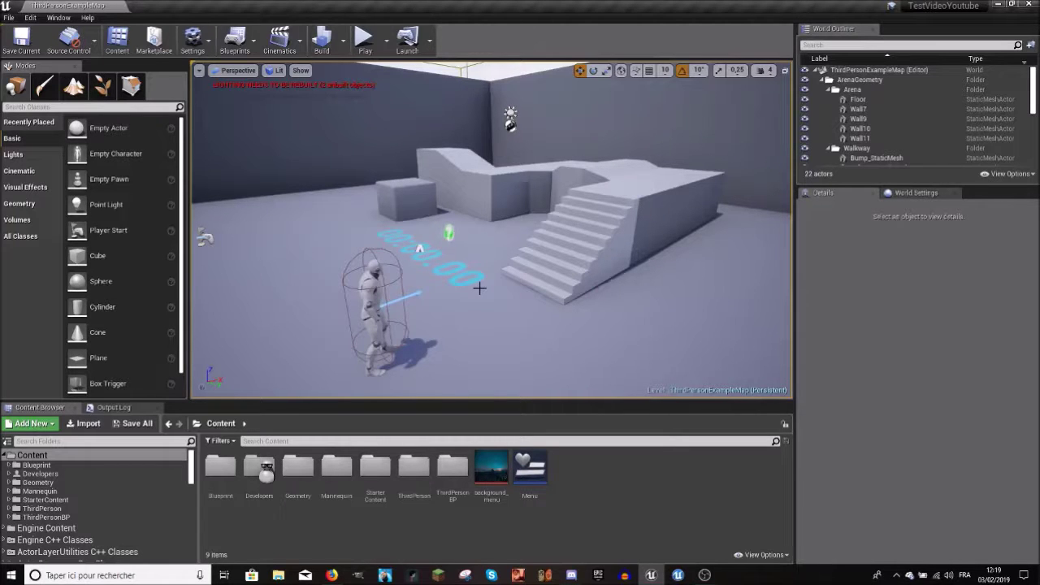
# - Survey the arena view and run a quick play-test of the level
pyautogui.moveTo(497, 260); pyautogui.dragTo(517, 290, button='right')
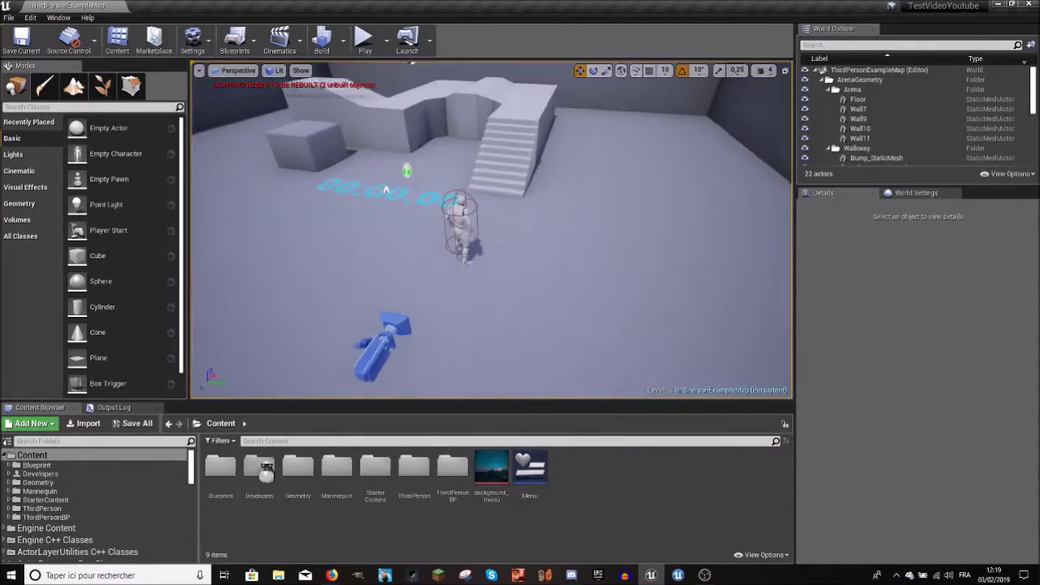
pyautogui.moveTo(413, 67); pyautogui.dragTo(413, 66, button='right')
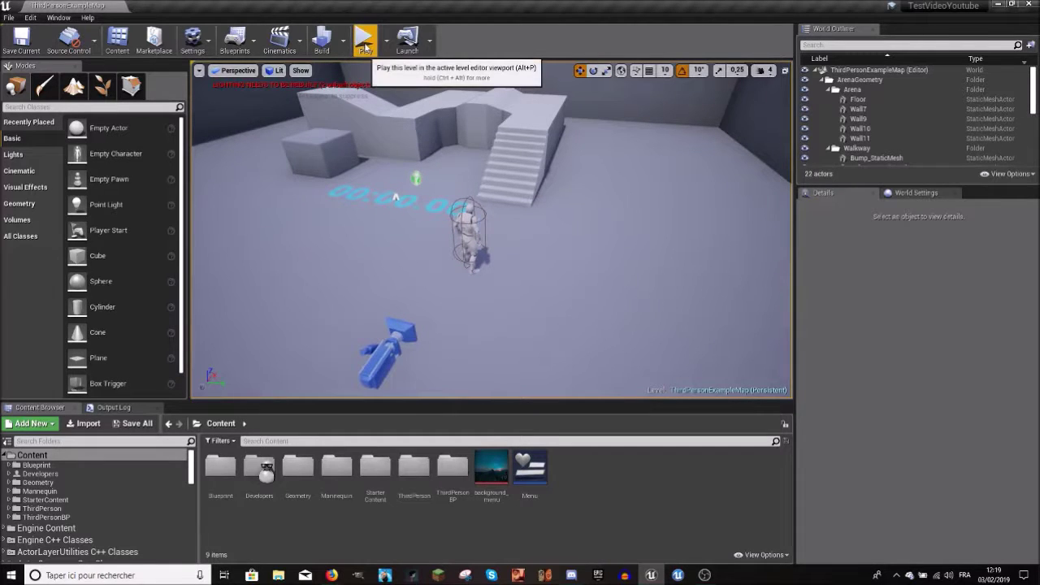
pyautogui.hotkey('alt', 'p')
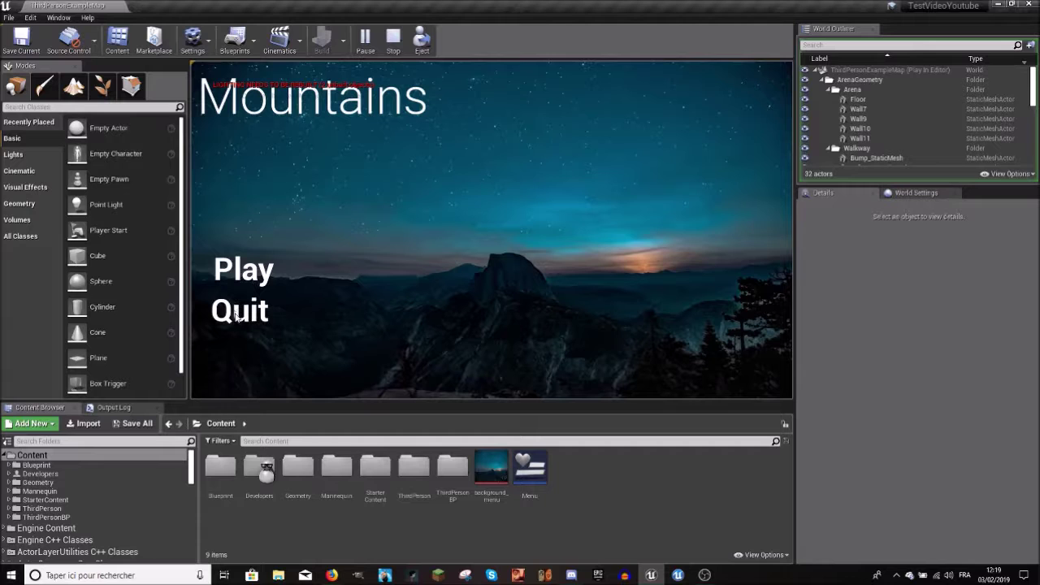
pyautogui.press('Escape')
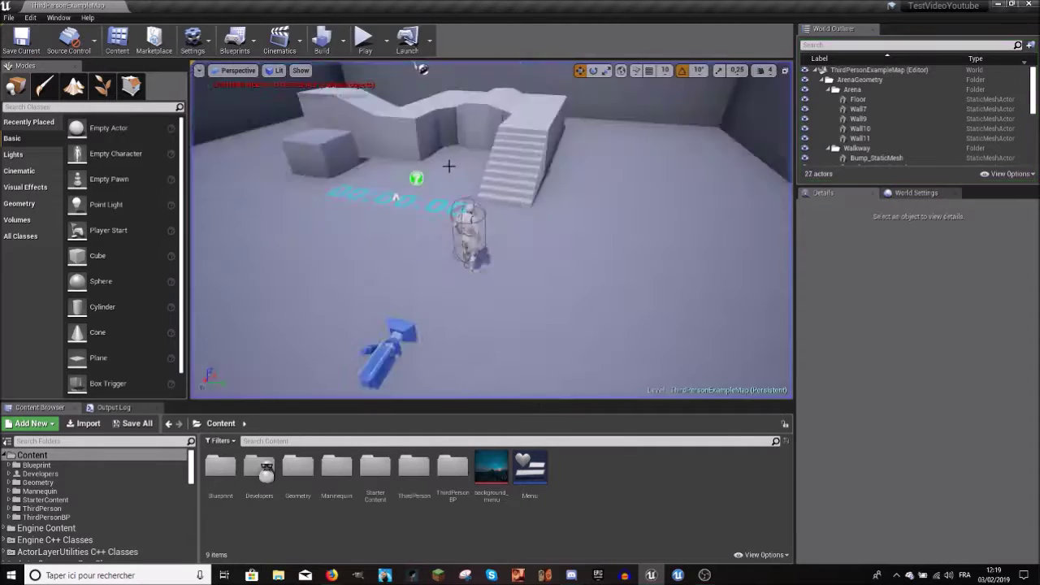
pyautogui.moveTo(399, 235); pyautogui.dragTo(399, 235, button='right')
pyautogui.moveTo(472, 398); pyautogui.dragTo(472, 397, button='right')
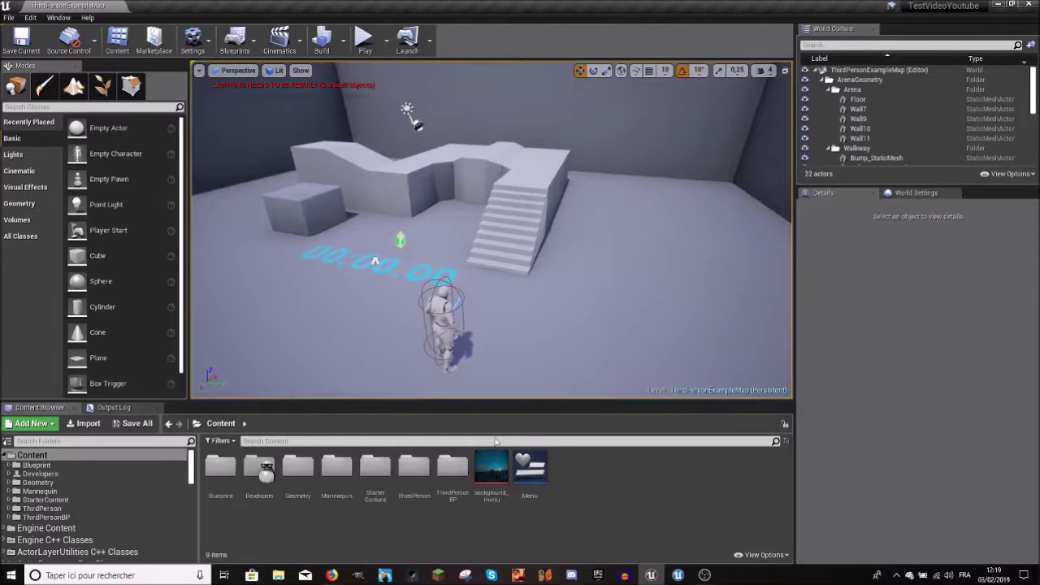
# - Open the Menu widget and inspect its background mountain image in the Designer
pyautogui.doubleClick(530, 469)
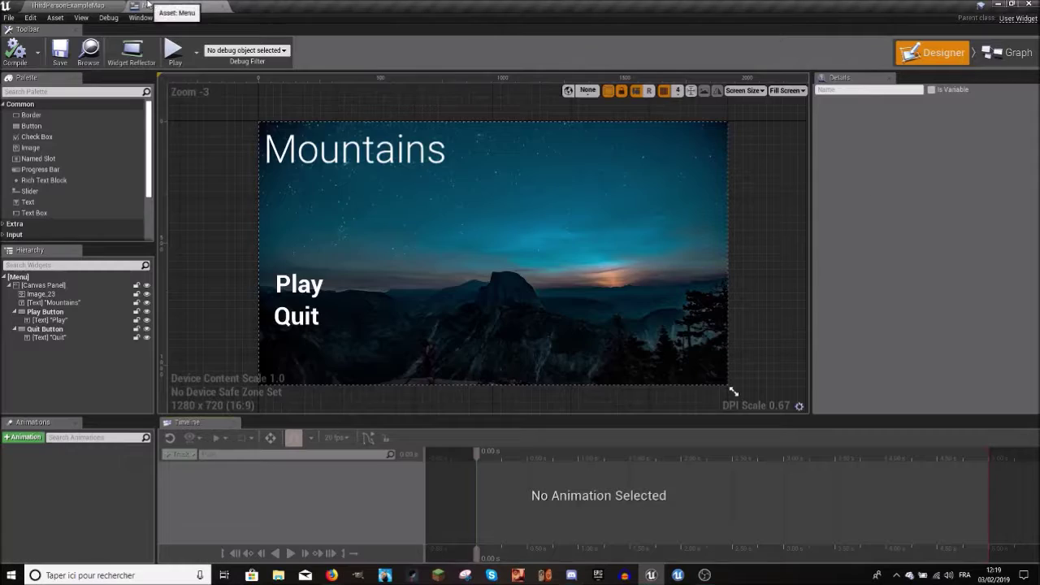
pyautogui.click(714, 248)
pyautogui.moveTo(715, 245); pyautogui.dragTo(724, 251, button='right')
pyautogui.click(511, 247)
pyautogui.click(266, 96)
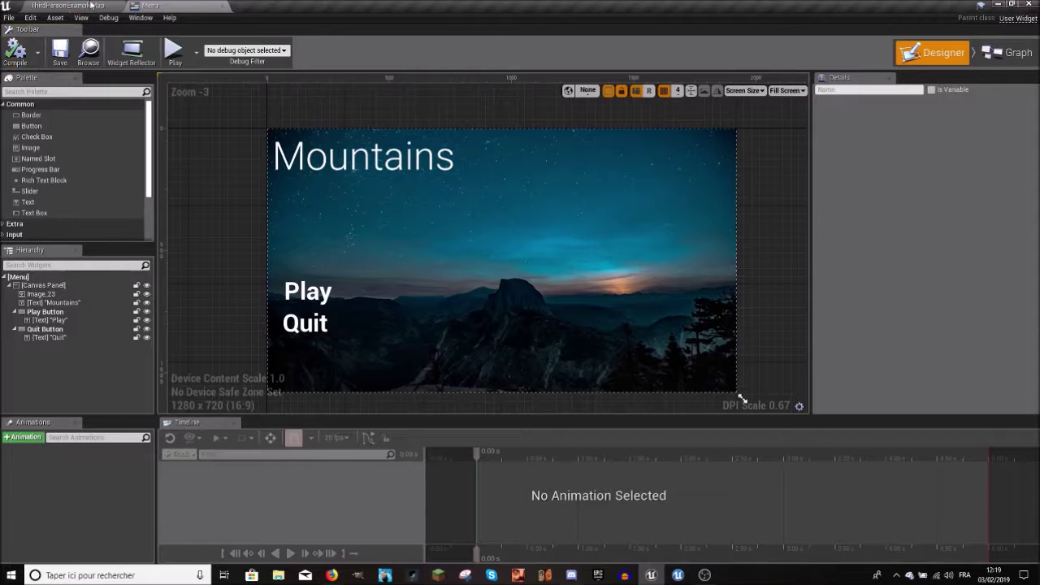
pyautogui.moveTo(319, 186); pyautogui.dragTo(314, 176, button='right')
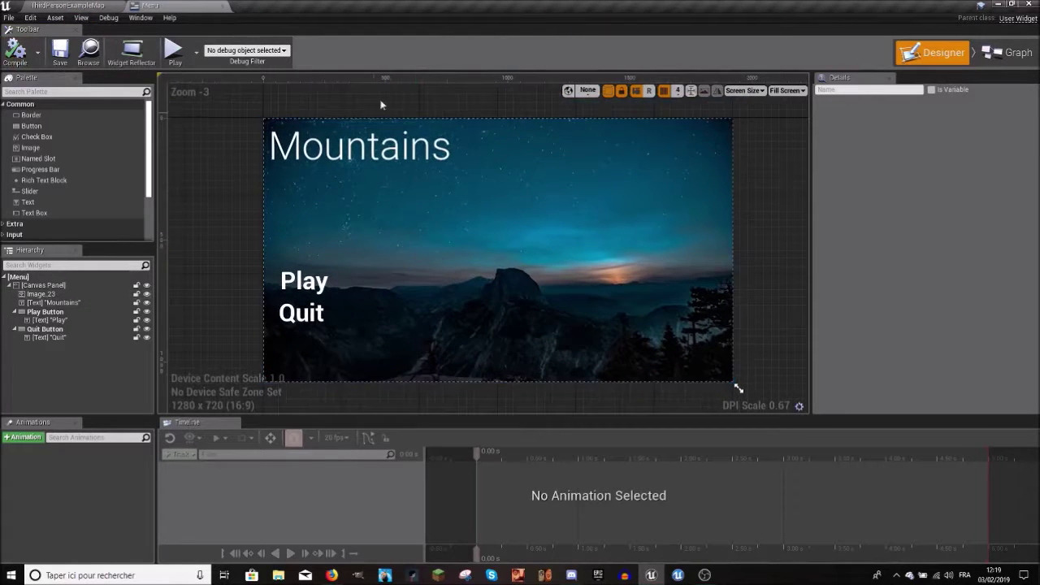
# - Inspect the Mountains title and Play button text, then view the Event Graph
pyautogui.click(372, 162)
pyautogui.click(217, 138)
pyautogui.click(323, 153)
pyautogui.click(239, 113)
pyautogui.click(303, 278)
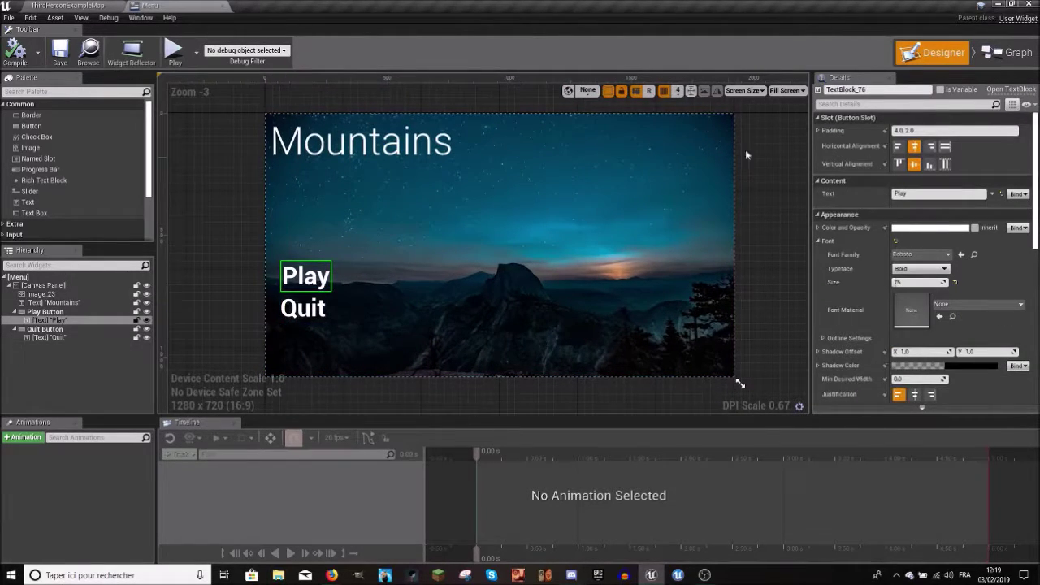
pyautogui.click(1011, 49)
pyautogui.moveTo(480, 260)
pyautogui.mouseDown(button='right')
pyautogui.moveTo(436, 226)
pyautogui.moveTo(387, 325)
pyautogui.mouseUp(button='right')
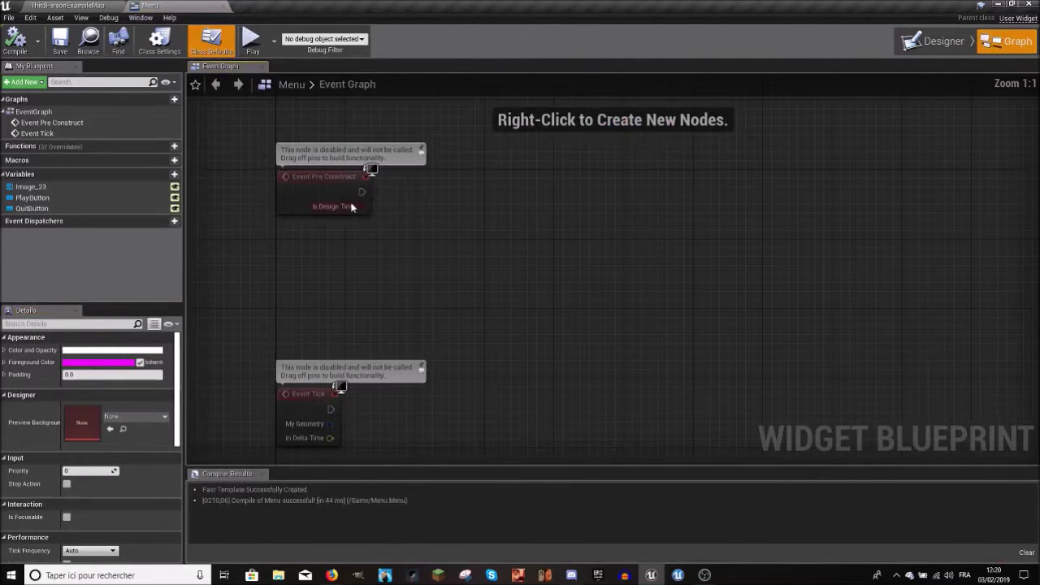
pyautogui.click(349, 201)
pyautogui.moveTo(332, 231); pyautogui.dragTo(341, 312)
pyautogui.moveTo(425, 306); pyautogui.dragTo(482, 174, button='right')
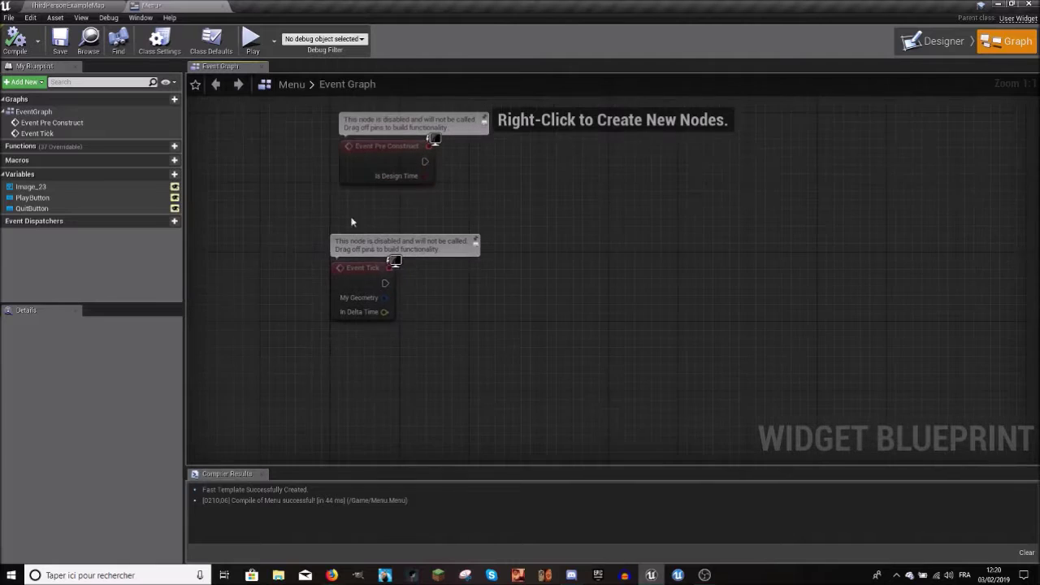
pyautogui.moveTo(352, 283); pyautogui.dragTo(360, 316)
pyautogui.click(369, 160)
pyautogui.moveTo(369, 160); pyautogui.dragTo(303, 284, button='right')
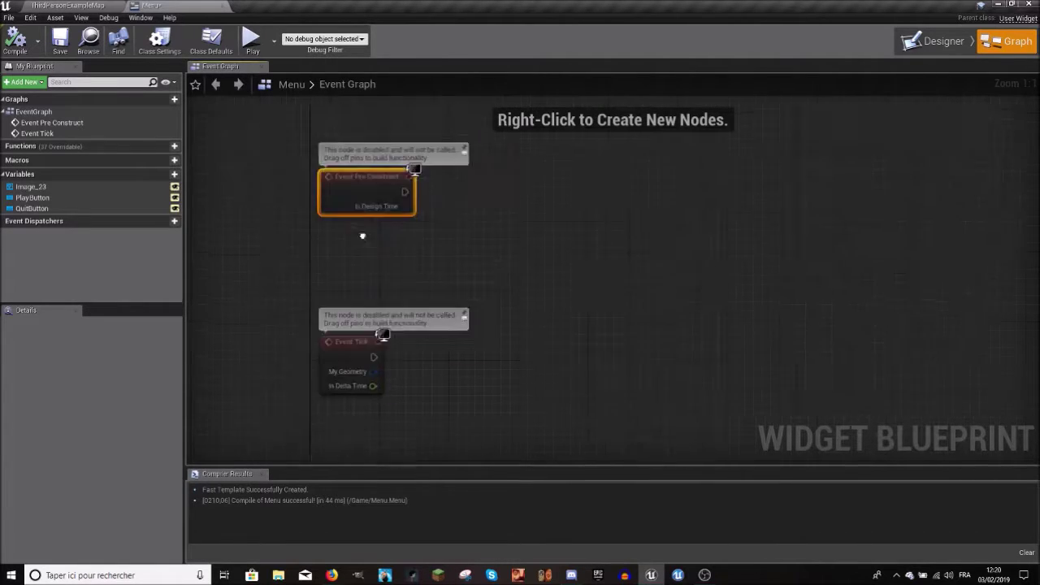
pyautogui.click(33, 197)
pyautogui.moveTo(278, 247); pyautogui.dragTo(285, 178, button='right')
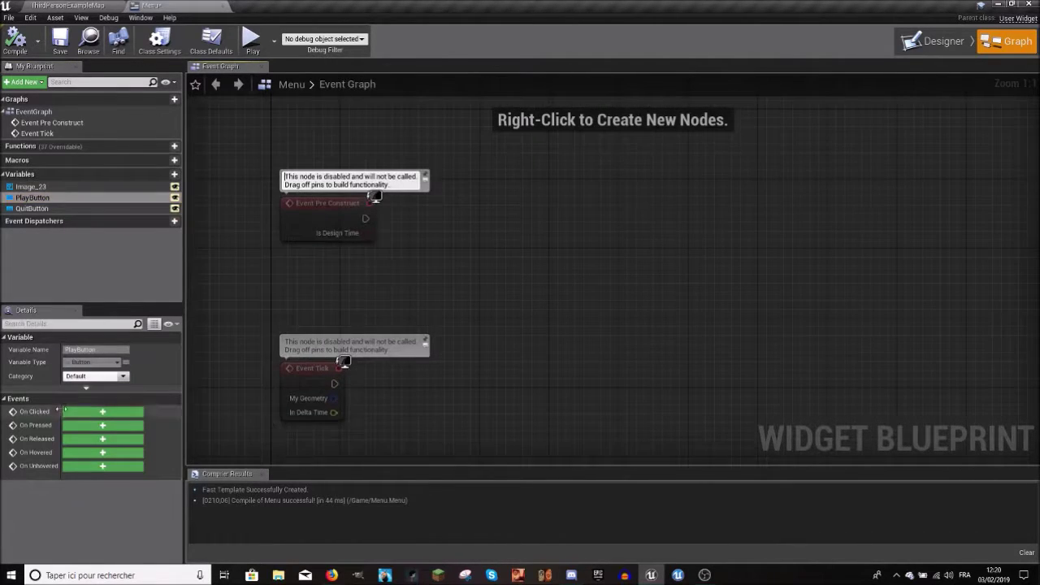
pyautogui.click(32, 208)
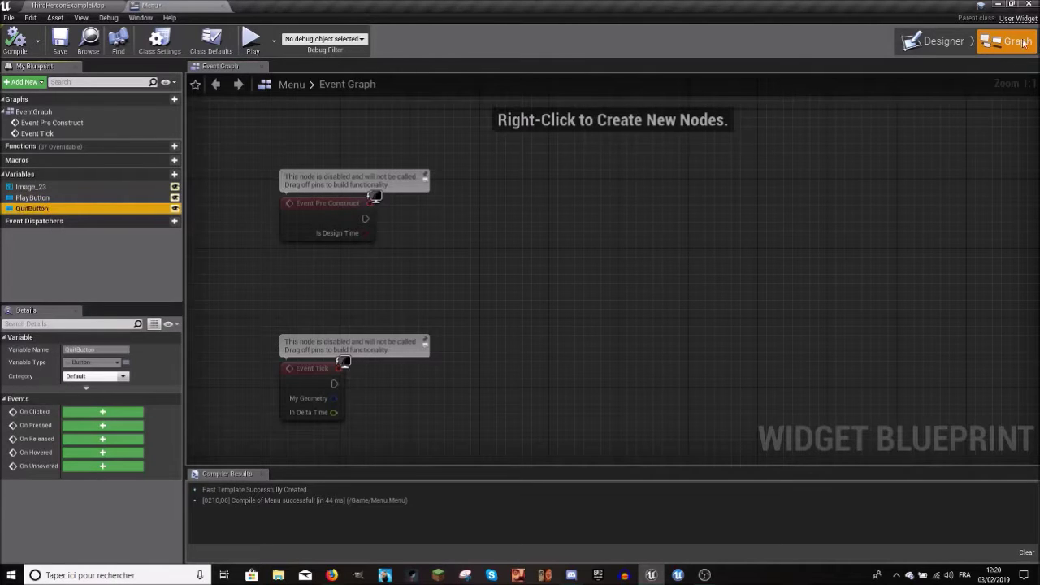
pyautogui.click(211, 40)
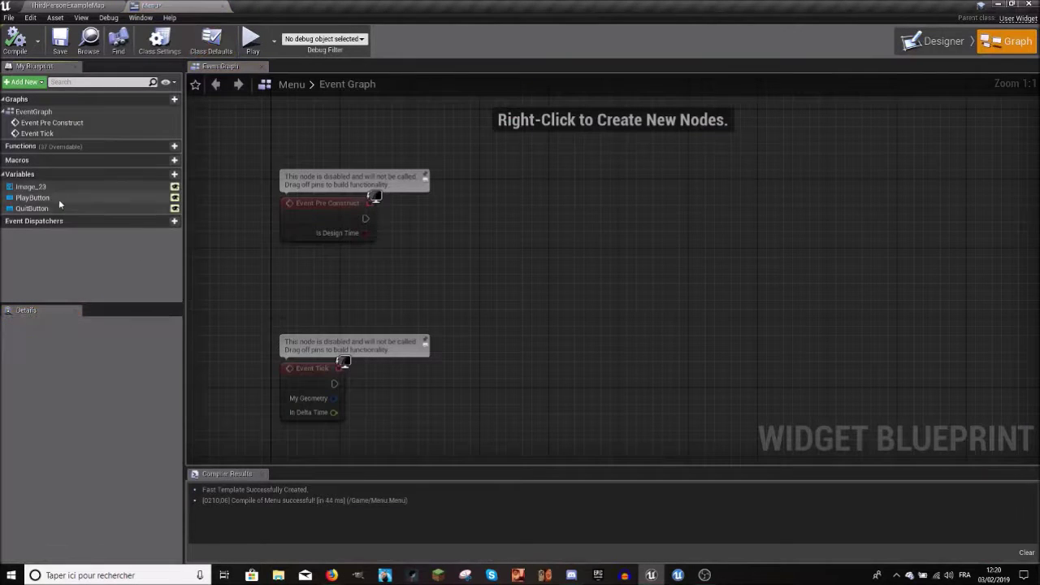
pyautogui.click(59, 199)
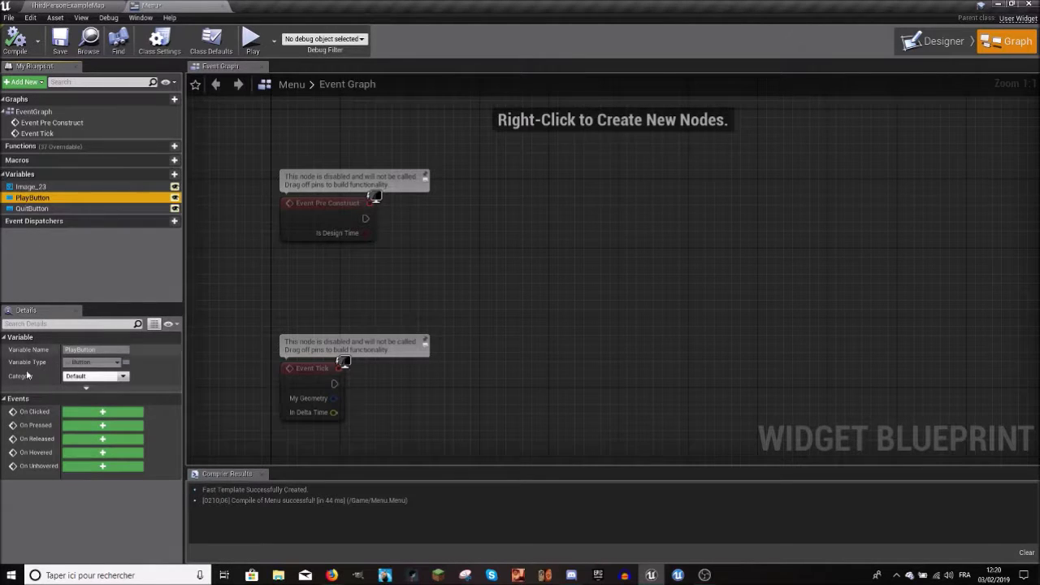
pyautogui.click(37, 427)
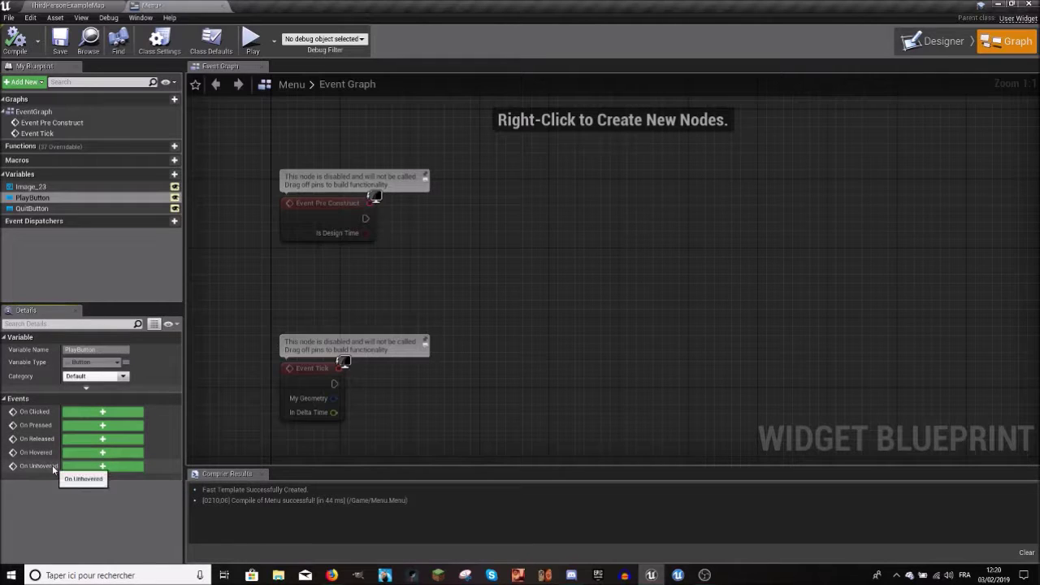
pyautogui.click(32, 197)
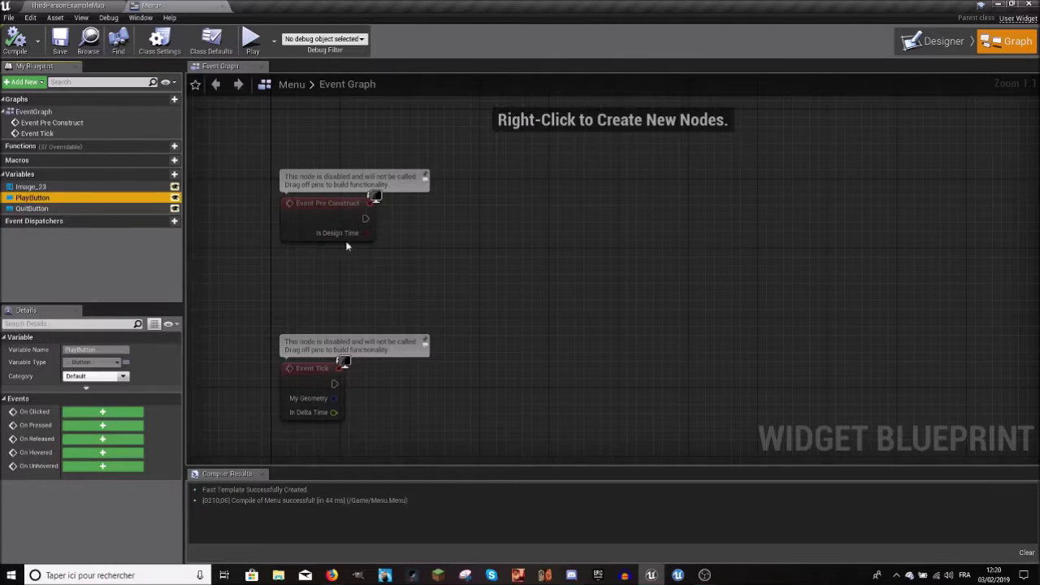
pyautogui.moveTo(232, 244); pyautogui.dragTo(198, 134, button='right')
# - Add an On Clicked event node for PlayButton
pyautogui.click(33, 199)
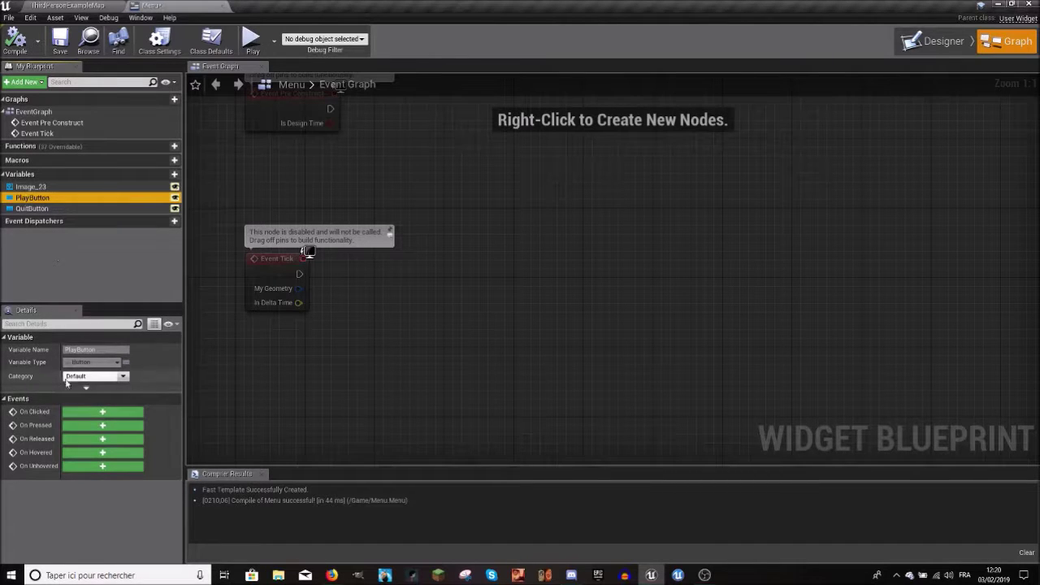
pyautogui.click(94, 412)
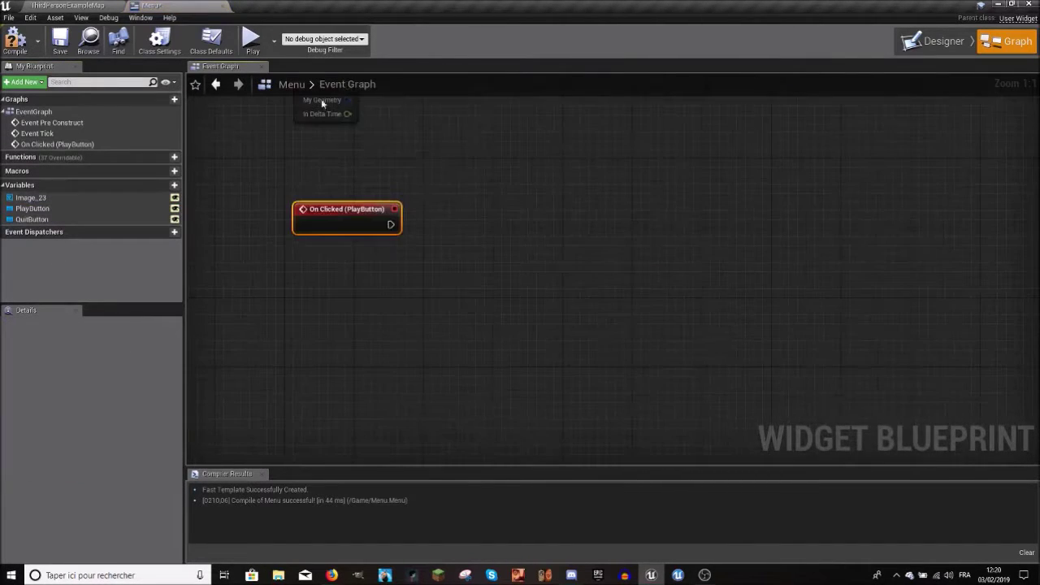
pyautogui.click(96, 211)
pyautogui.click(404, 186)
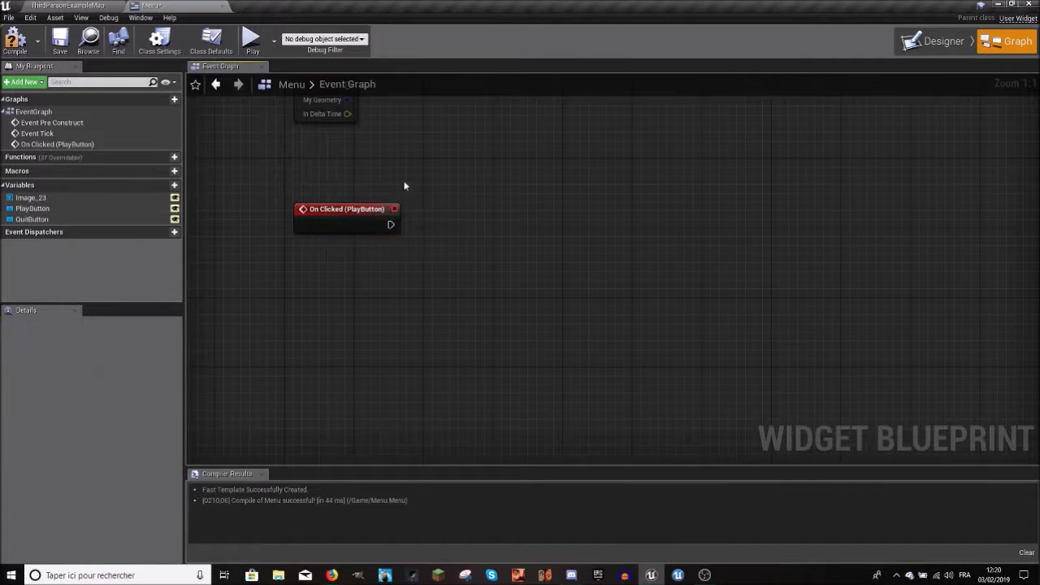
# - Add an On Clicked event node for QuitButton and pull a wire from it
pyautogui.click(33, 220)
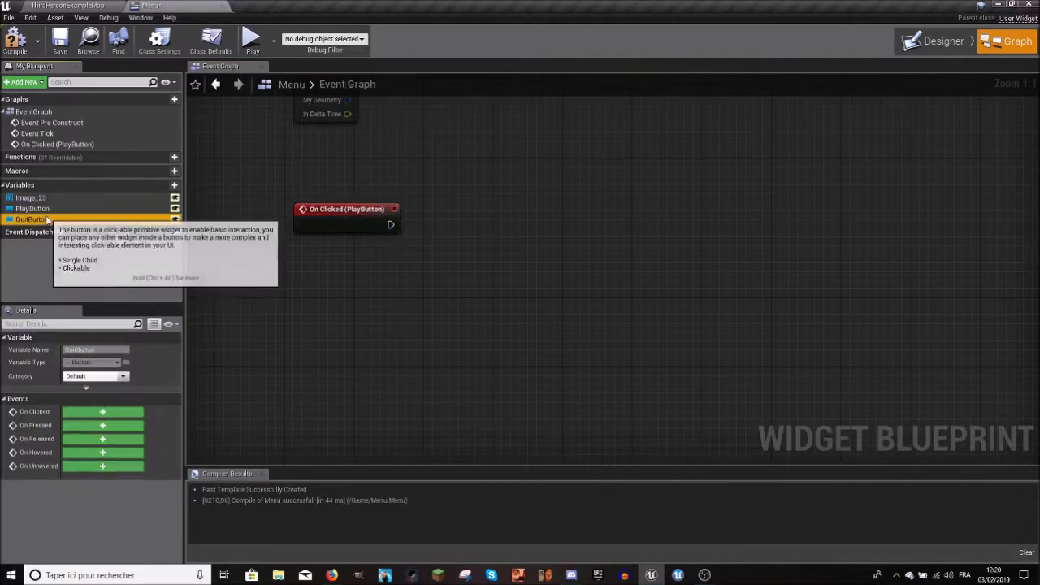
pyautogui.click(102, 412)
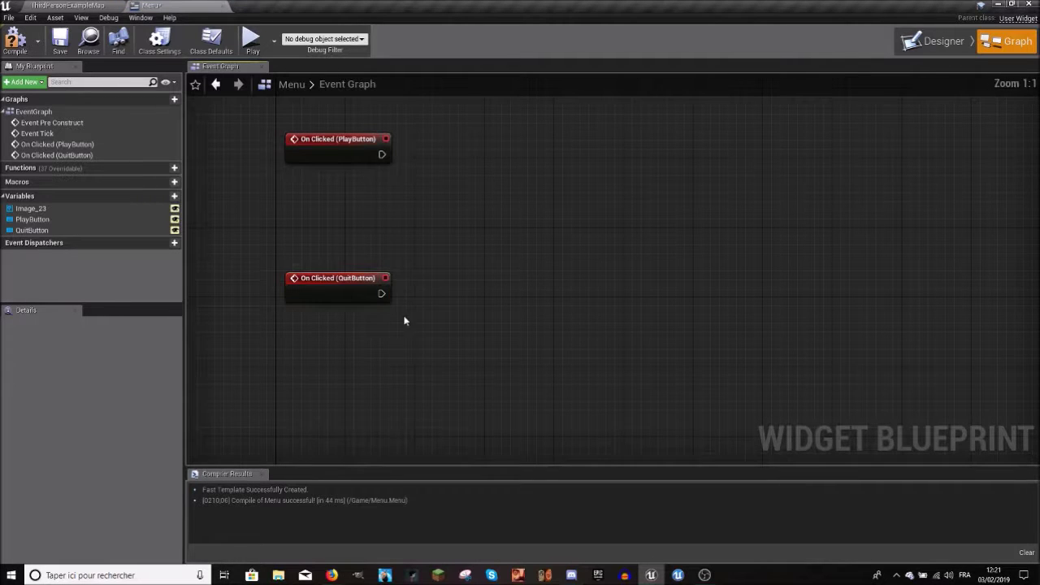
pyautogui.moveTo(416, 274); pyautogui.dragTo(416, 274)
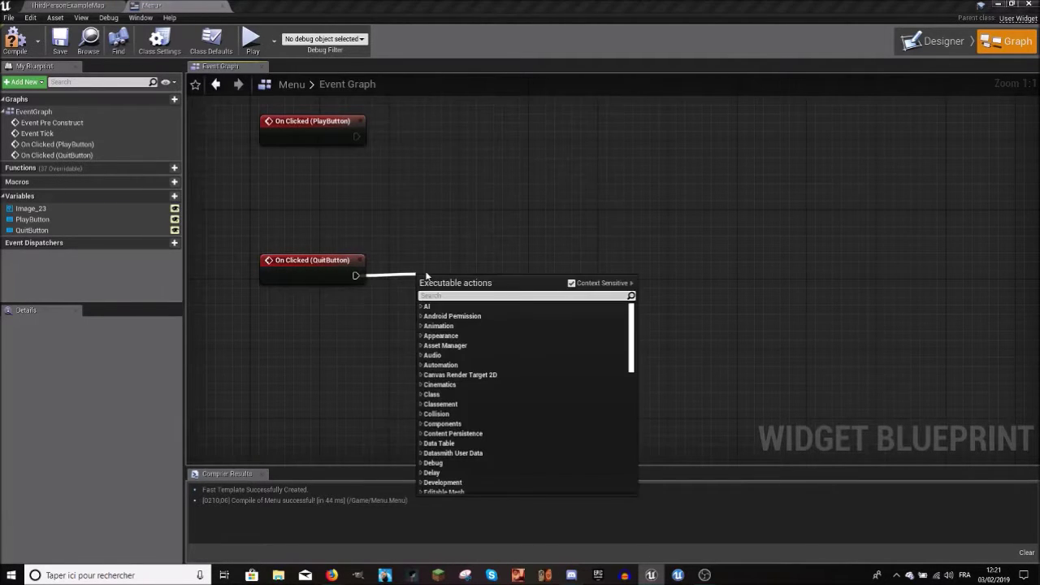
# - Add a Quit Game node after QuitButton's click event and arrange it
pyautogui.write('quit game')
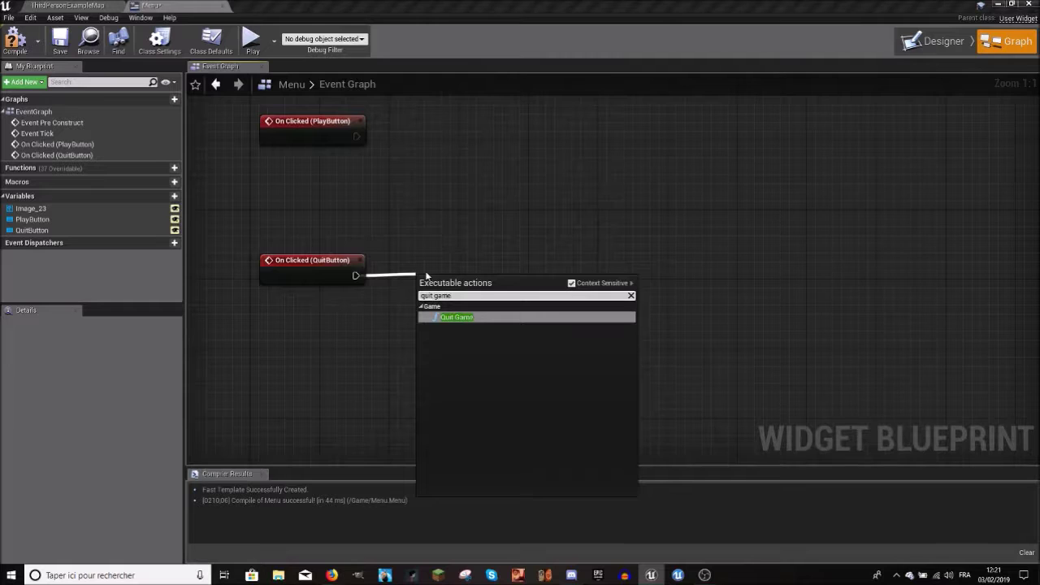
pyautogui.click(457, 317)
pyautogui.moveTo(463, 281)
pyautogui.mouseDown()
pyautogui.moveTo(513, 249)
pyautogui.moveTo(645, 242)
pyautogui.mouseUp()
pyautogui.moveTo(327, 273)
pyautogui.mouseDown()
pyautogui.moveTo(309, 272)
pyautogui.moveTo(387, 262)
pyautogui.mouseUp()
pyautogui.press('Escape')
pyautogui.moveTo(650, 272); pyautogui.dragTo(518, 307)
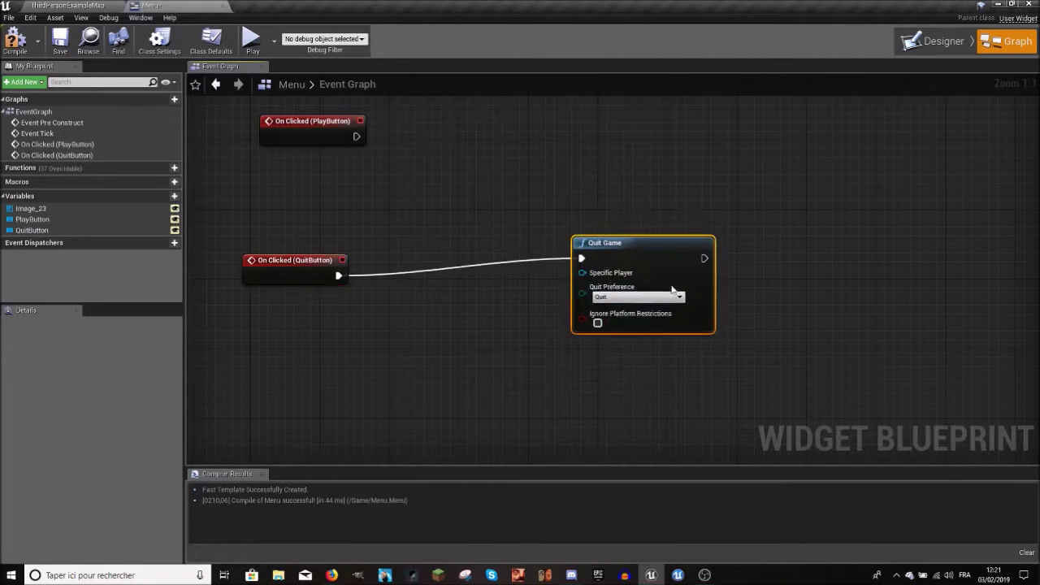
pyautogui.moveTo(533, 216); pyautogui.dragTo(557, 172, button='right')
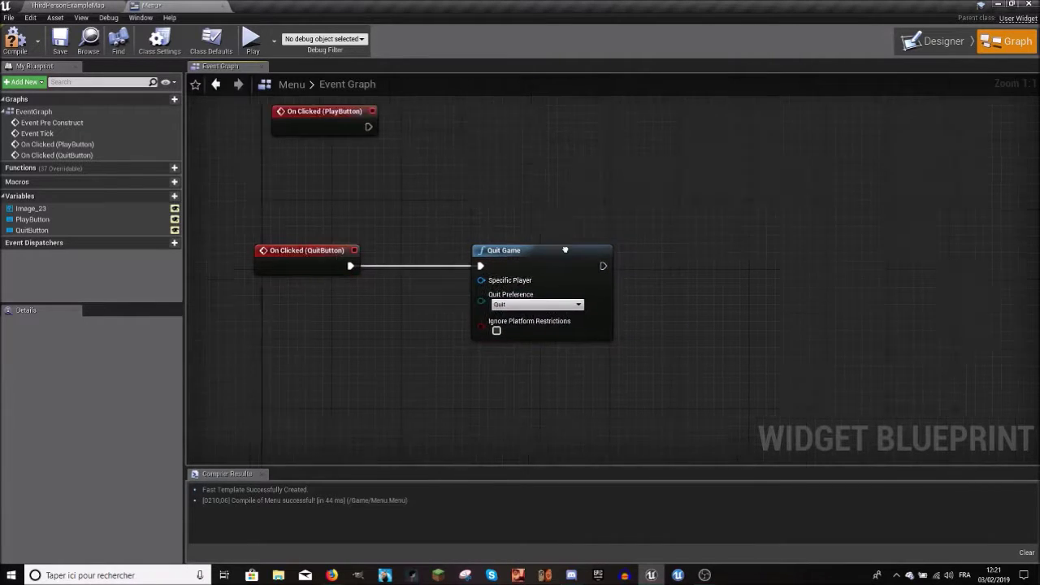
pyautogui.click(556, 172)
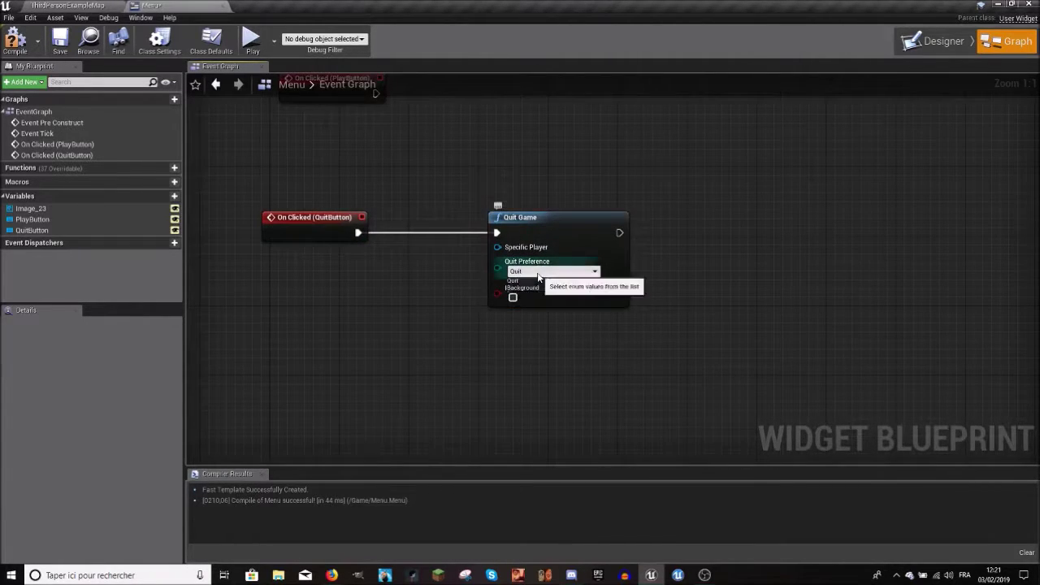
# - Keep the Quit Game preference on Quit and compile the Menu widget
pyautogui.click(535, 273)
pyautogui.click(535, 273)
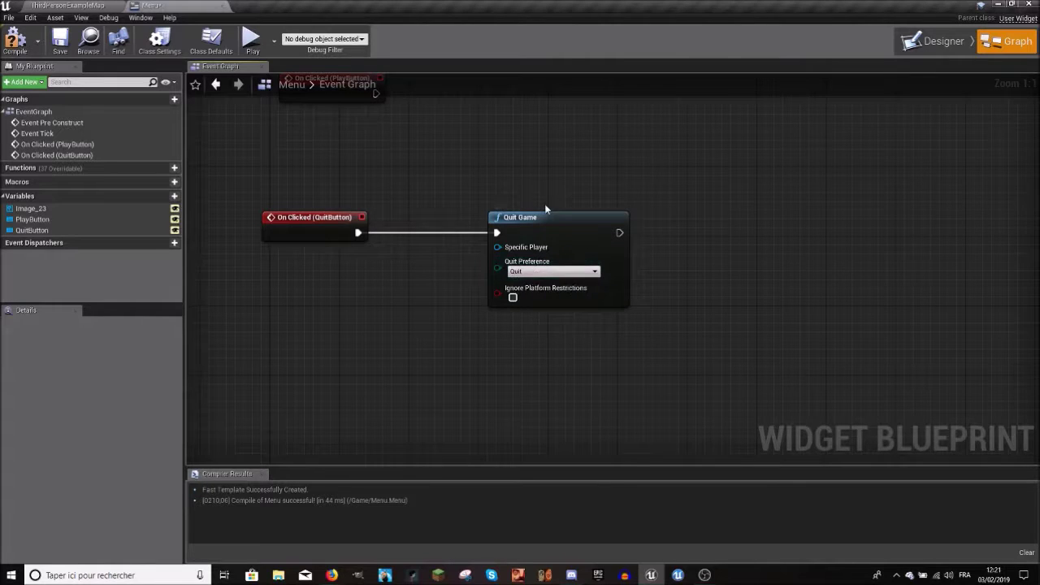
pyautogui.moveTo(518, 267); pyautogui.dragTo(574, 263, button='right')
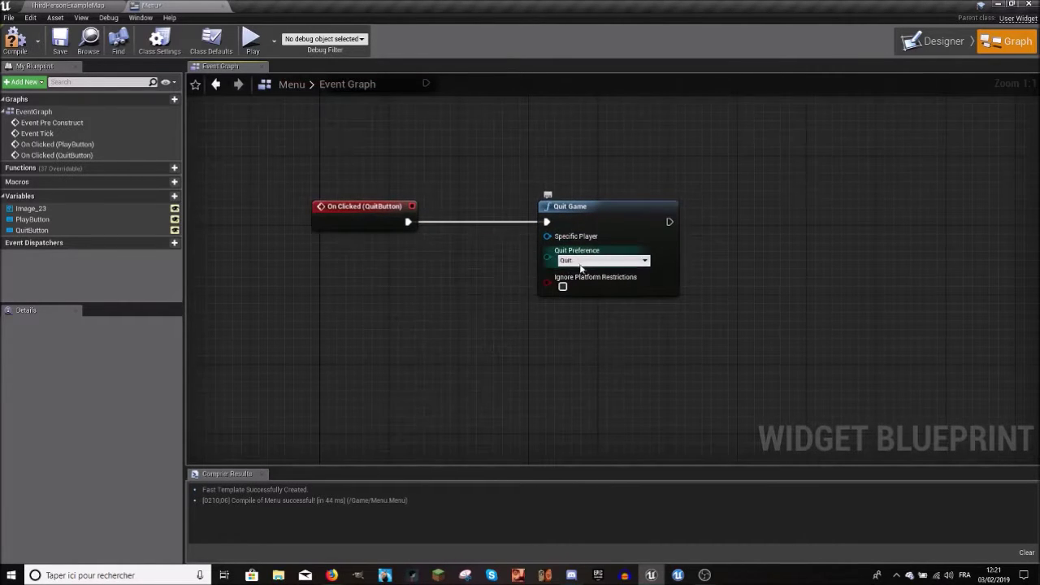
pyautogui.click(574, 263)
pyautogui.click(569, 277)
pyautogui.click(573, 260)
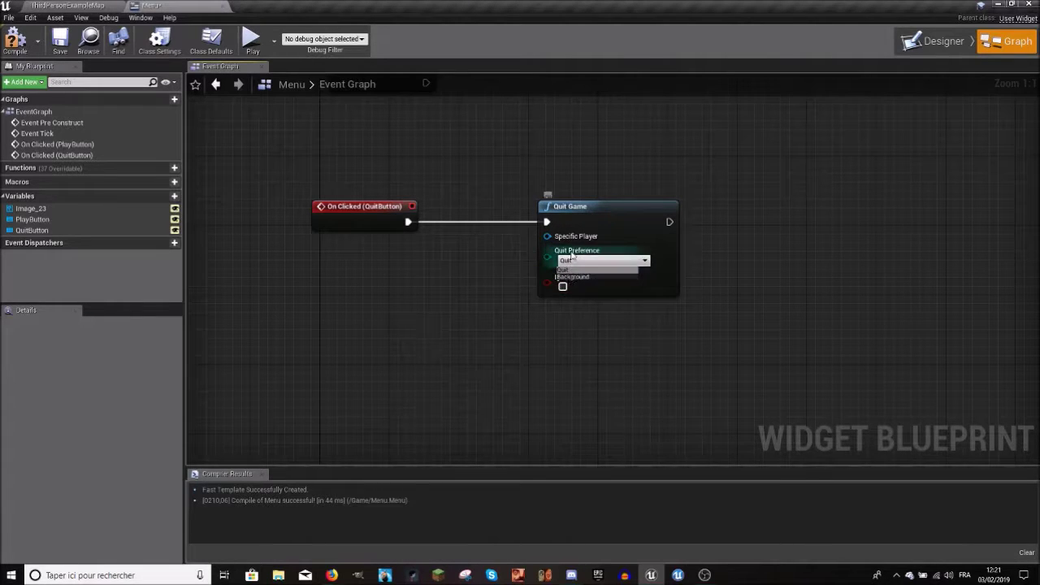
pyautogui.moveTo(556, 253); pyautogui.dragTo(569, 280, button='right')
pyautogui.click(10, 41)
# - Move the On Clicked (PlayButton) node lower and switch to the Designer
pyautogui.moveTo(367, 170); pyautogui.dragTo(420, 332, button='right')
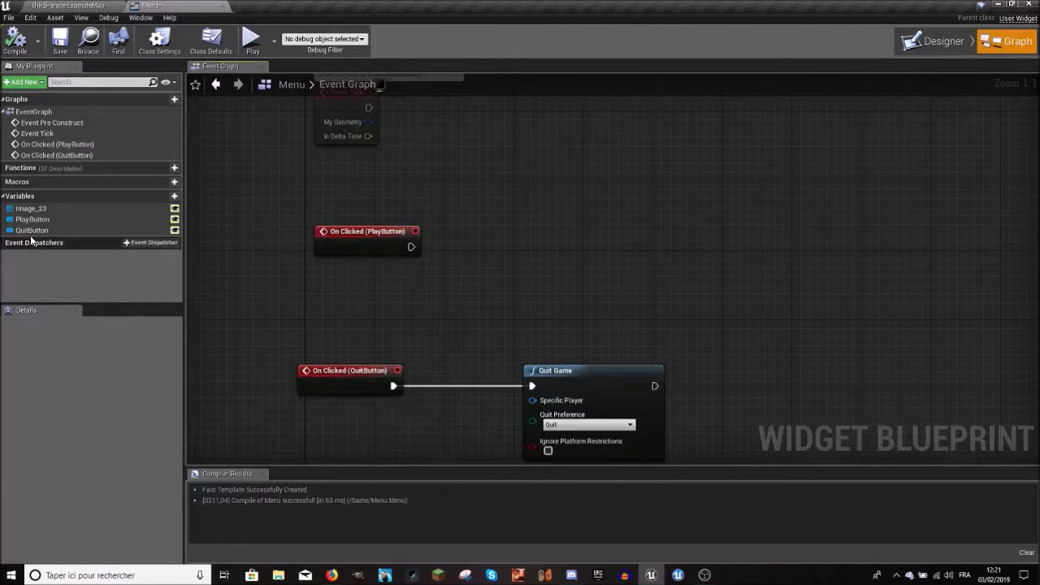
pyautogui.moveTo(396, 231)
pyautogui.mouseDown()
pyautogui.moveTo(387, 283)
pyautogui.moveTo(348, 238)
pyautogui.moveTo(357, 272)
pyautogui.mouseUp()
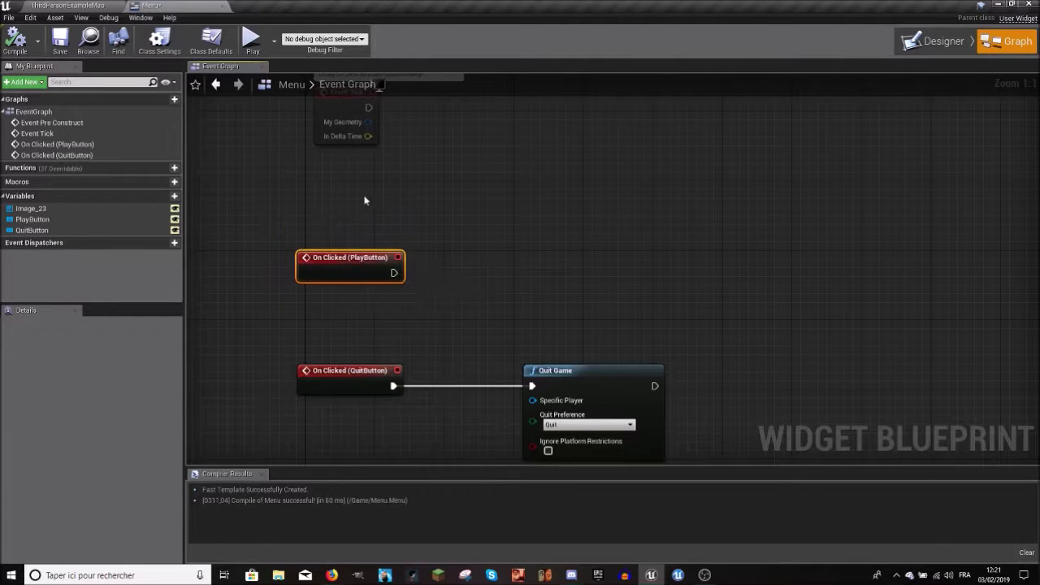
pyautogui.click(933, 41)
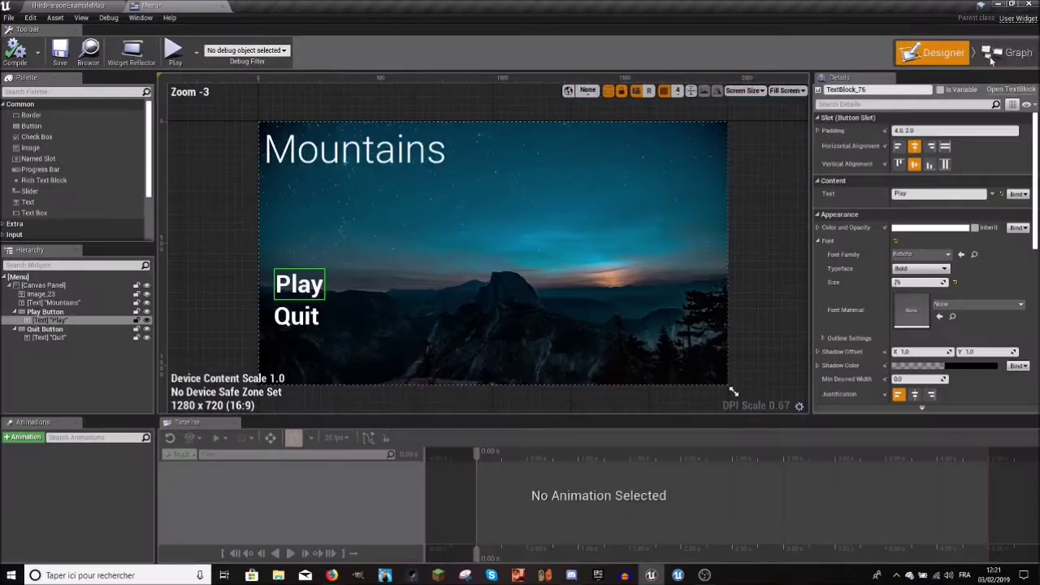
# - Drag a connection from PlayButton's click event, then cancel the action list
pyautogui.click(1008, 40)
pyautogui.click(212, 39)
pyautogui.moveTo(391, 272); pyautogui.dragTo(391, 276)
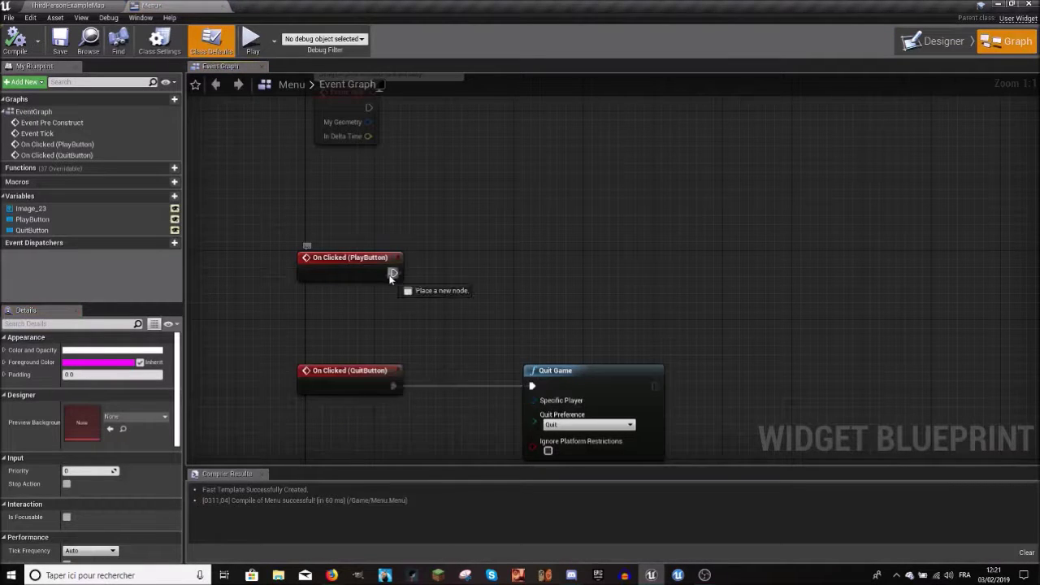
pyautogui.moveTo(453, 290)
pyautogui.mouseDown()
pyautogui.moveTo(431, 277)
pyautogui.moveTo(494, 309)
pyautogui.mouseUp()
pyautogui.click(399, 273)
pyautogui.press('Escape')
# - Abandon another PlayButton connection and open the level's Level Blueprint
pyautogui.click(75, 218)
pyautogui.press('Escape')
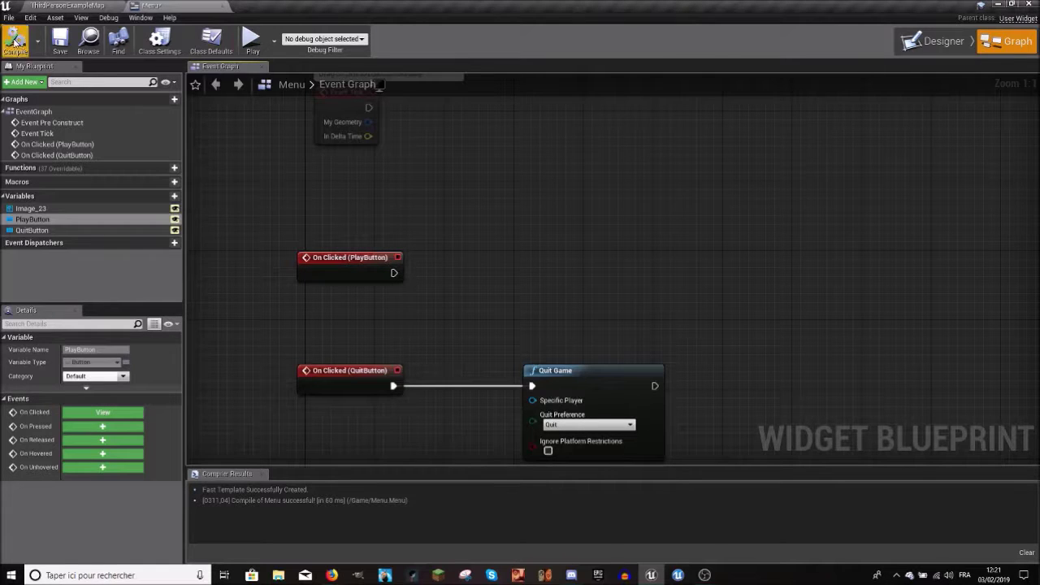
pyautogui.moveTo(393, 273); pyautogui.dragTo(453, 280)
pyautogui.press('Escape')
pyautogui.click(235, 37)
pyautogui.click(265, 135)
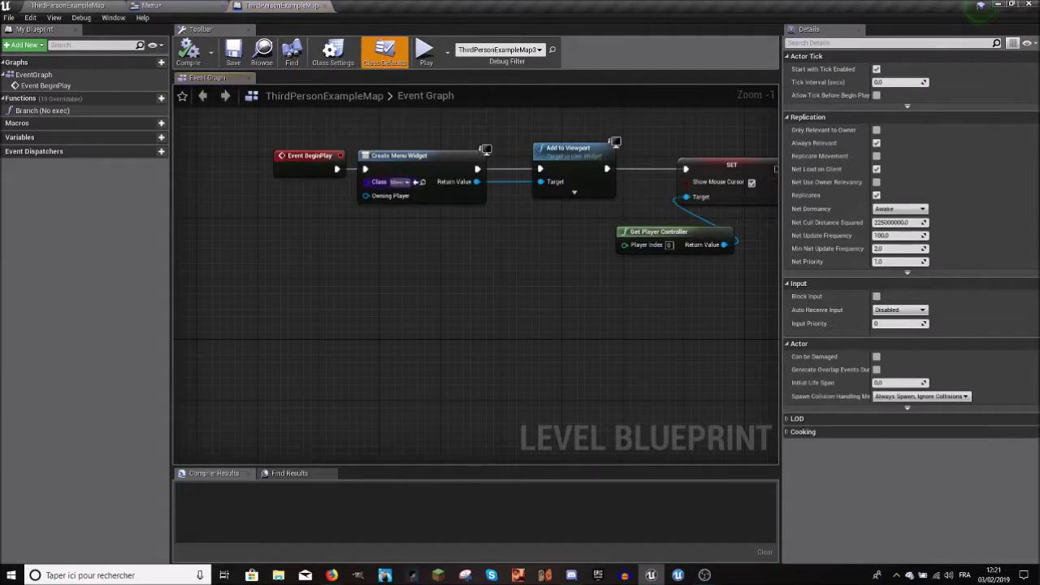
# - Review the Level Blueprint's Create Menu Widget chain, then return to the Menu widget graph
pyautogui.scroll(1, 375, 274)
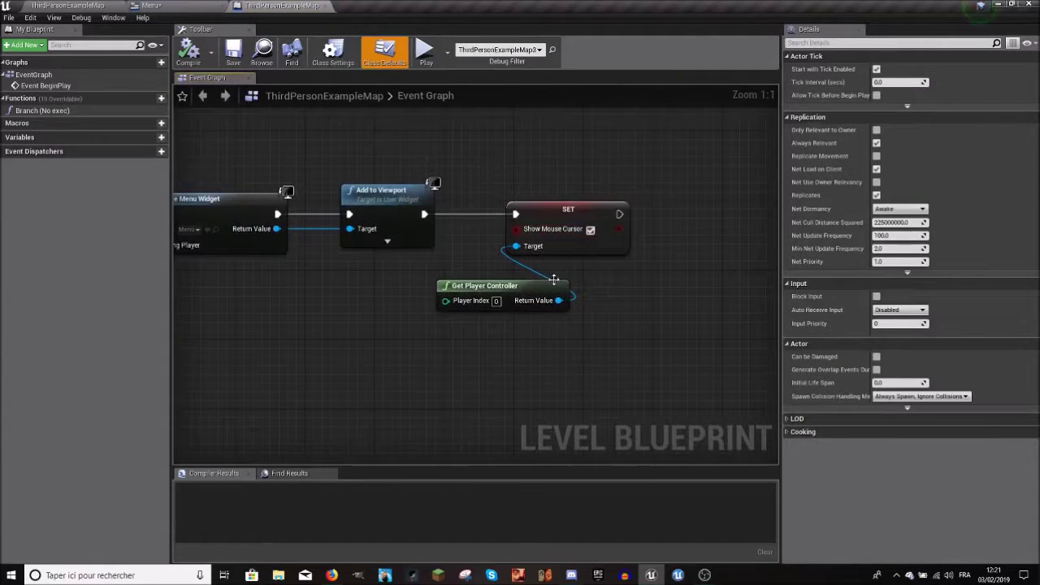
pyautogui.click(174, 4)
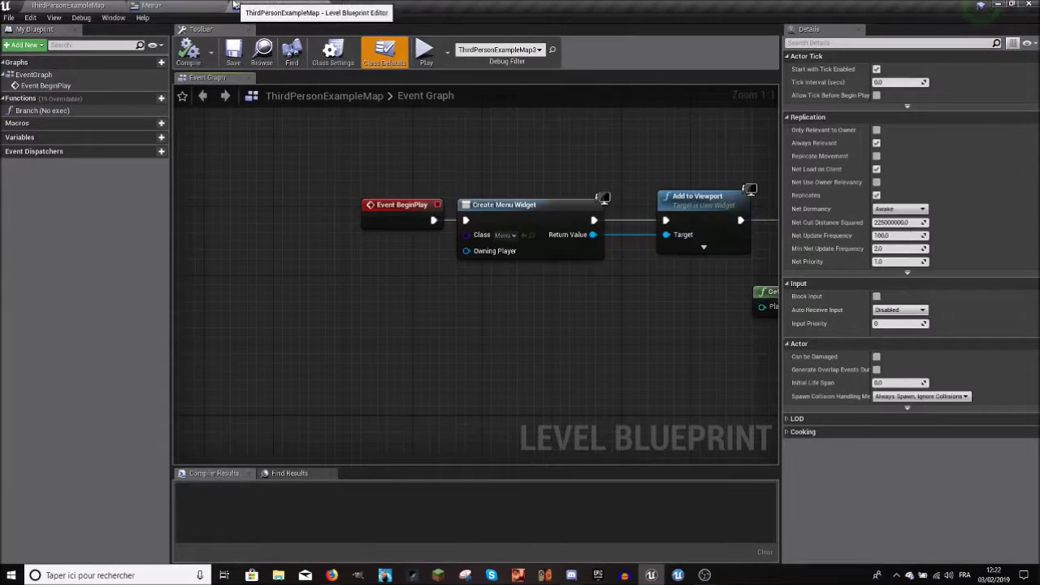
pyautogui.click(171, 4)
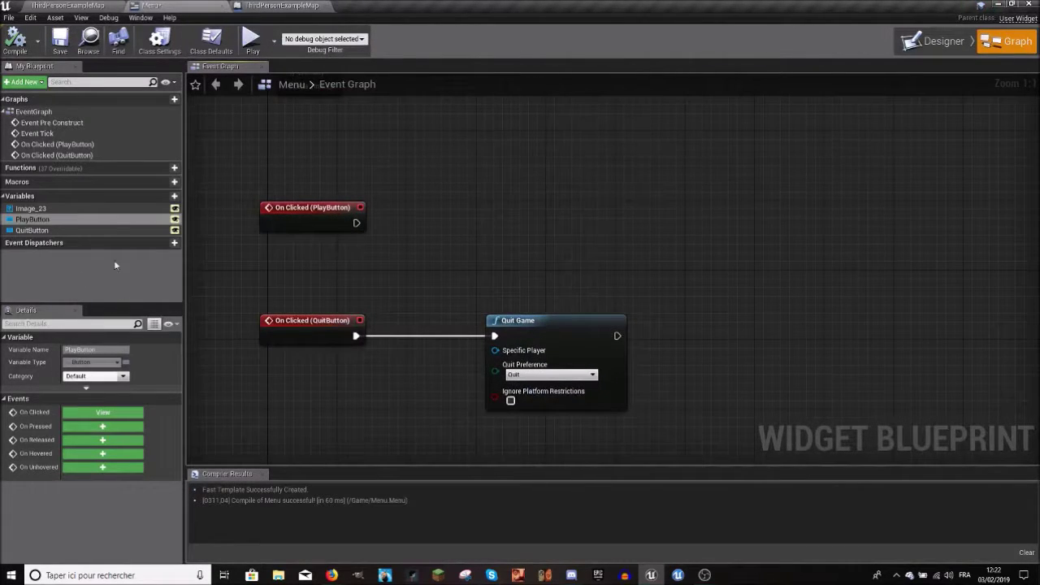
pyautogui.click(75, 5)
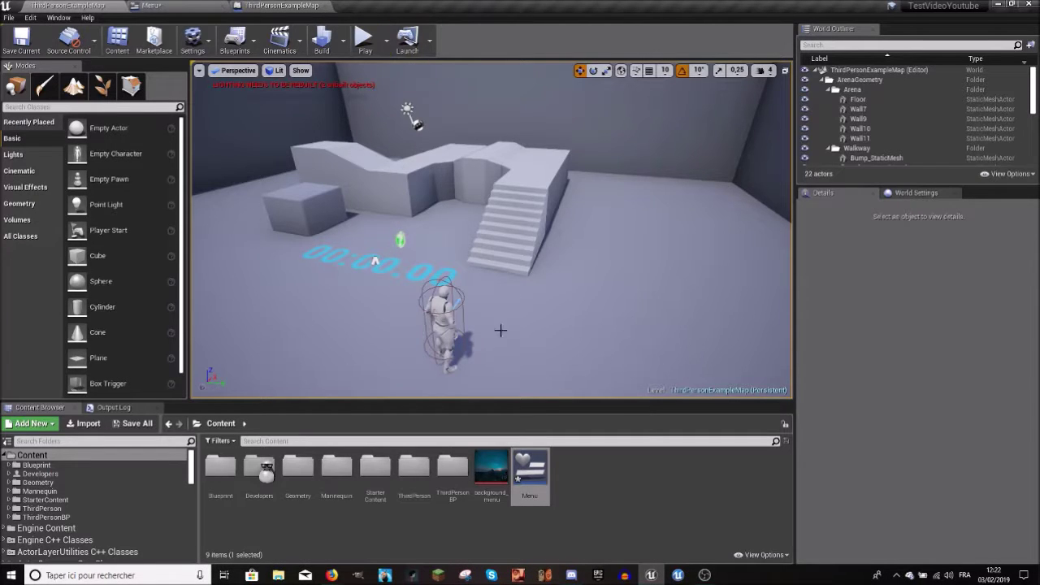
pyautogui.moveTo(499, 330); pyautogui.dragTo(477, 271)
pyautogui.click(458, 270)
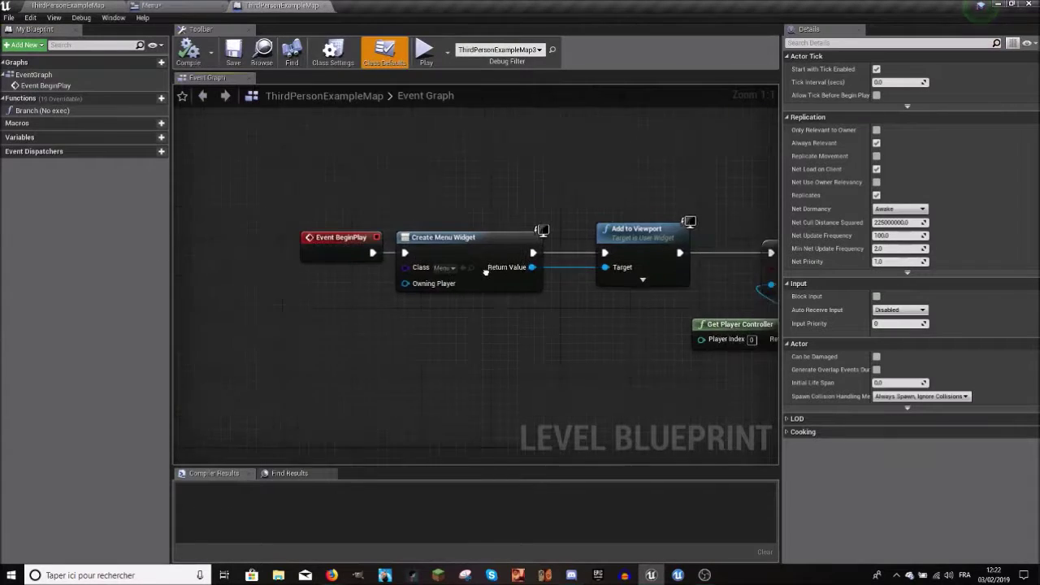
pyautogui.moveTo(486, 272); pyautogui.dragTo(434, 256, button='right')
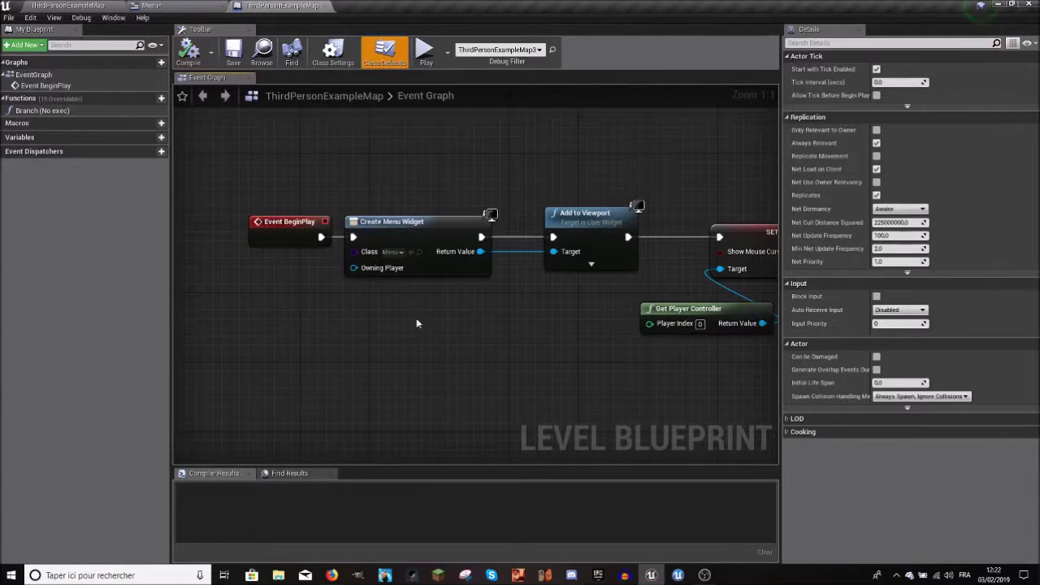
pyautogui.moveTo(416, 318); pyautogui.dragTo(324, 213, button='right')
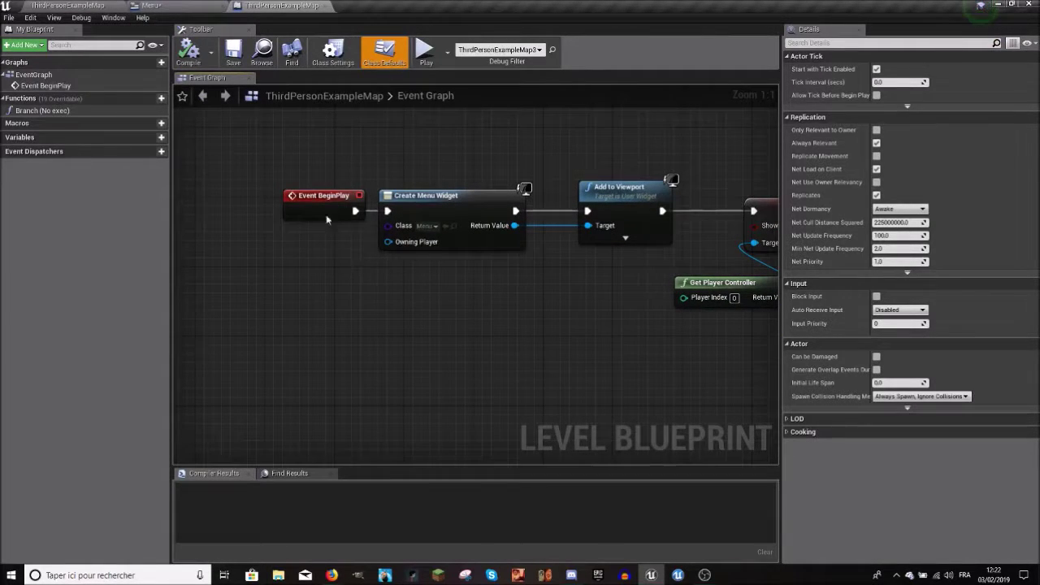
pyautogui.moveTo(326, 219); pyautogui.dragTo(273, 219)
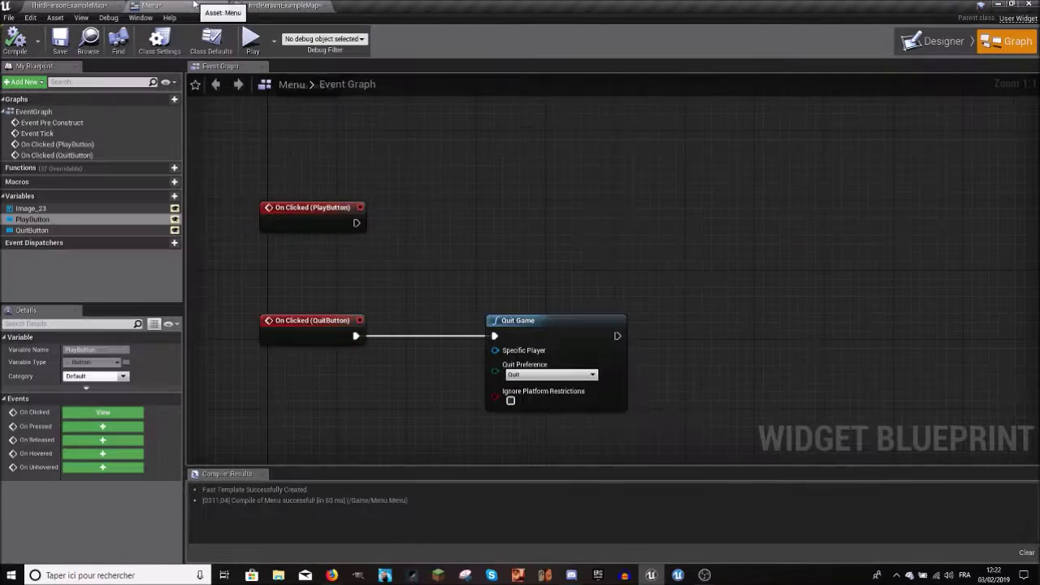
pyautogui.rightClick(402, 207)
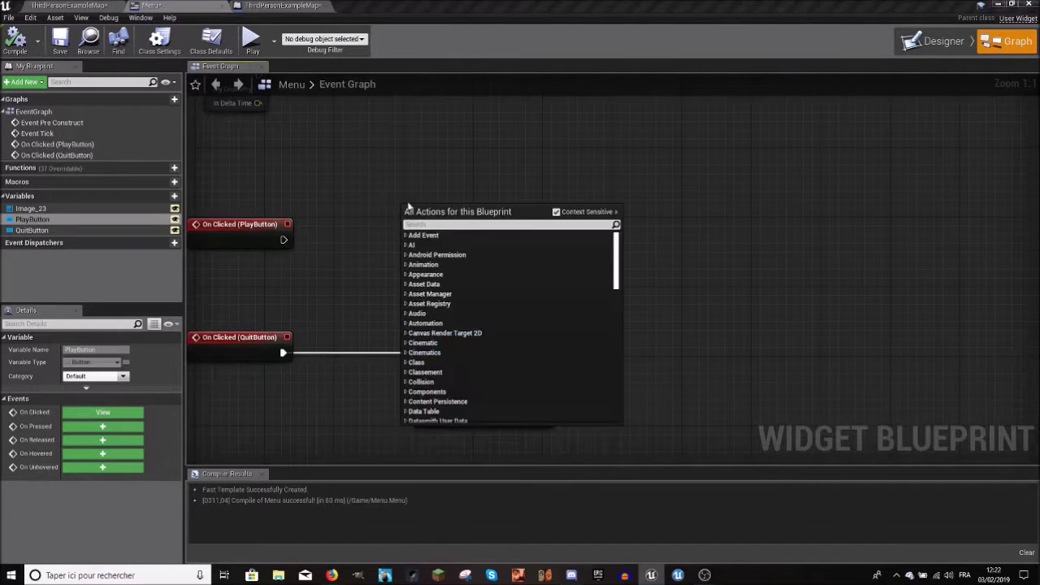
pyautogui.write('remove all')
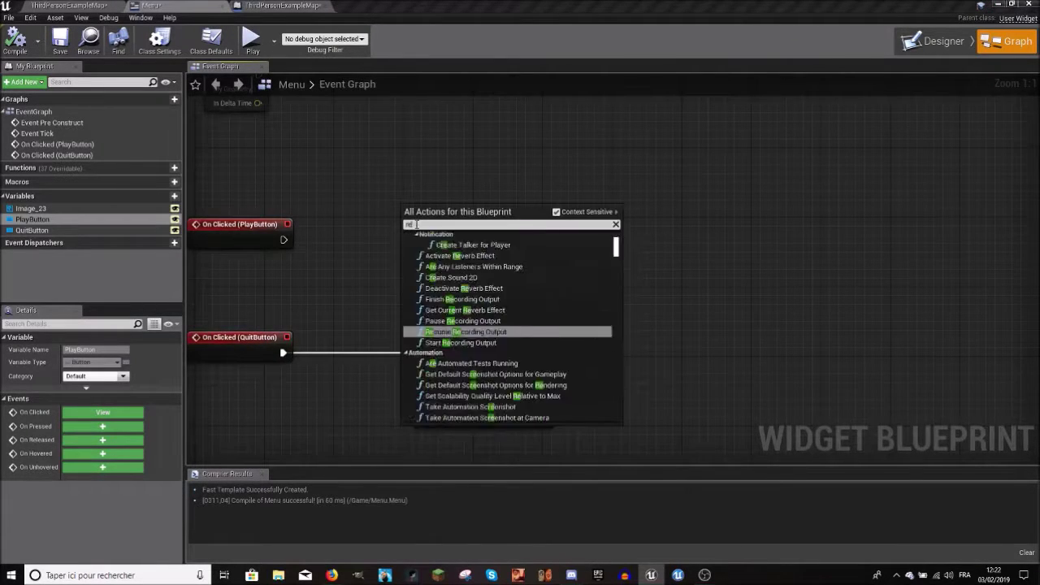
pyautogui.click(479, 250)
pyautogui.moveTo(479, 250); pyautogui.dragTo(568, 281, button='right')
pyautogui.press('Delete')
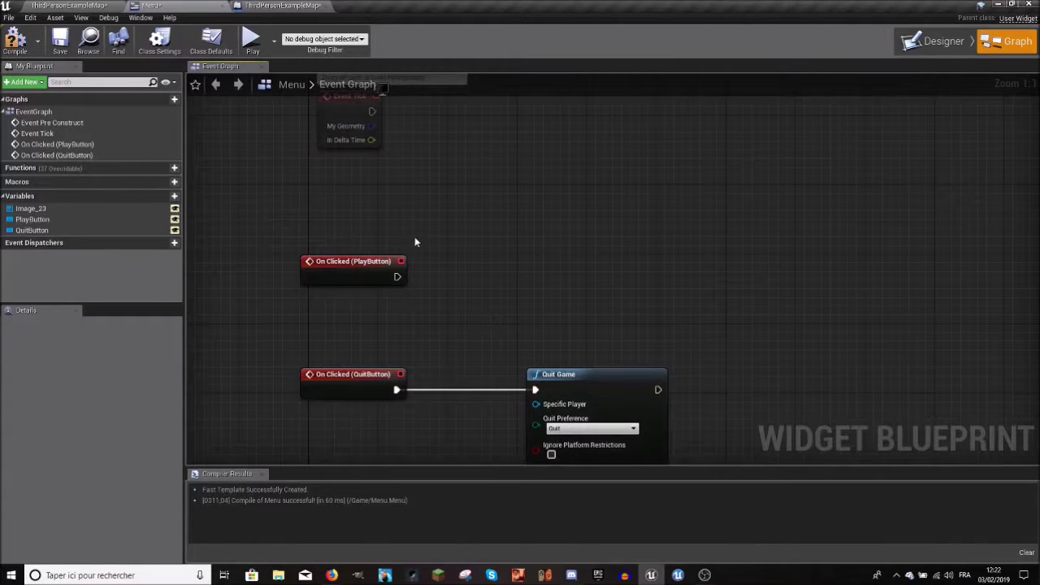
pyautogui.rightClick(415, 239)
pyautogui.write('remove from')
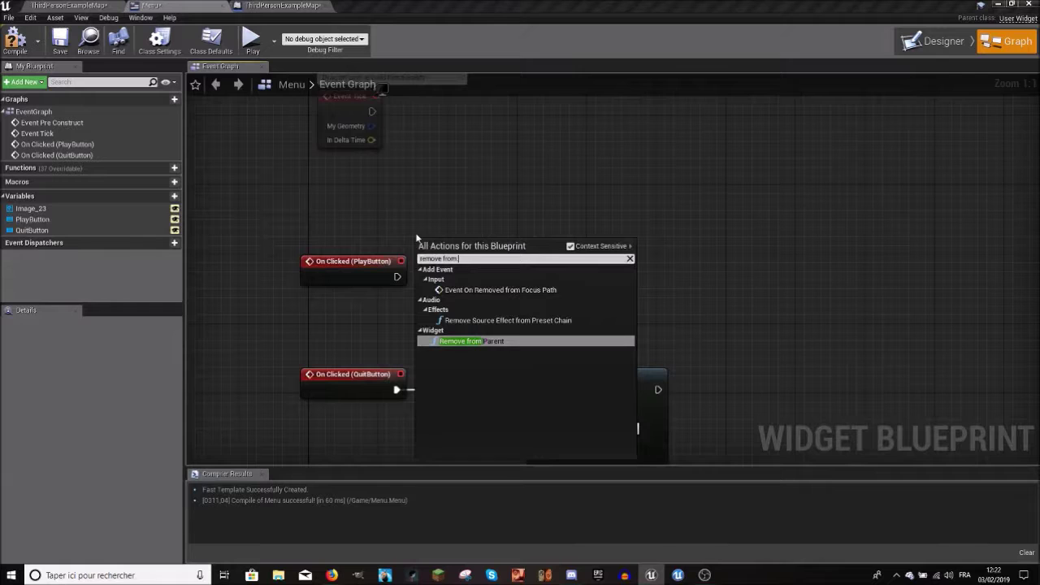
pyautogui.write(' pa')
pyautogui.click(482, 317)
pyautogui.moveTo(482, 259)
pyautogui.mouseDown()
pyautogui.moveTo(595, 278)
pyautogui.moveTo(541, 247)
pyautogui.mouseUp()
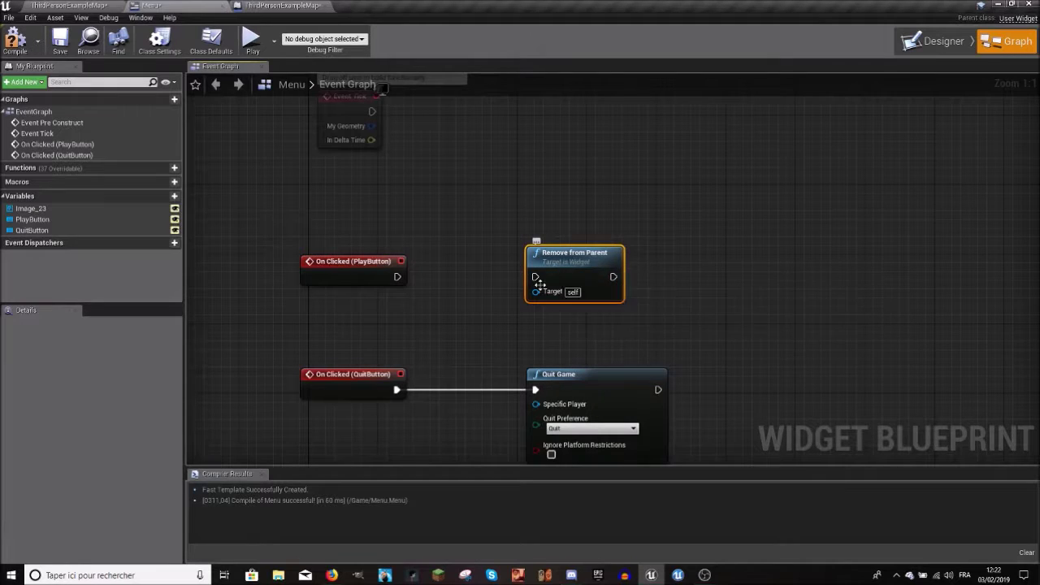
pyautogui.press('Delete')
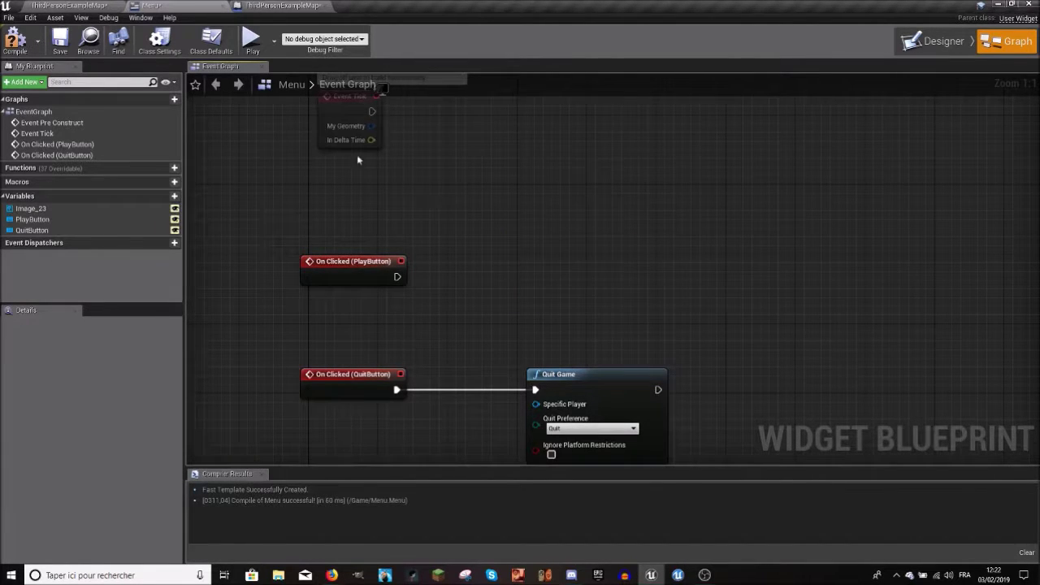
pyautogui.click(236, 5)
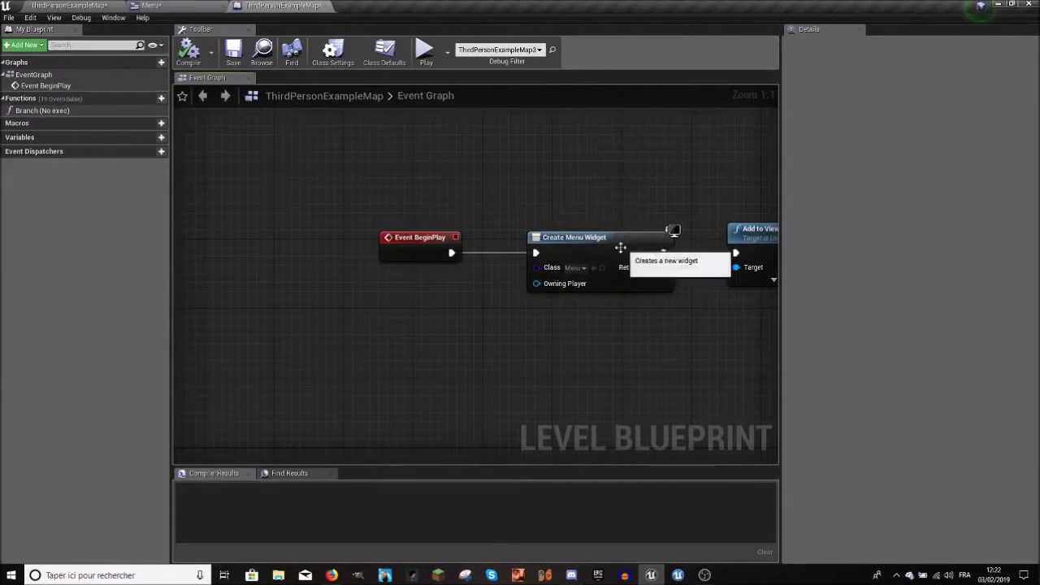
# - Create a Widget Ref variable of User Widget object reference type and compile
pyautogui.moveTo(622, 249); pyautogui.dragTo(387, 247, button='right')
pyautogui.moveTo(387, 247); pyautogui.dragTo(360, 247)
pyautogui.click(161, 137)
pyautogui.write('Widget Re')
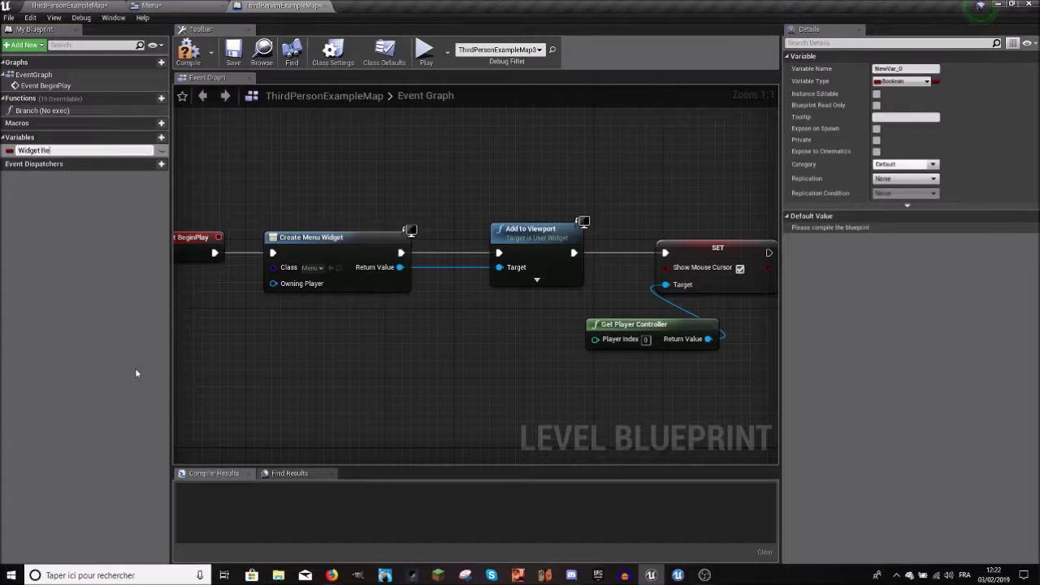
pyautogui.write('f')
pyautogui.press('Return')
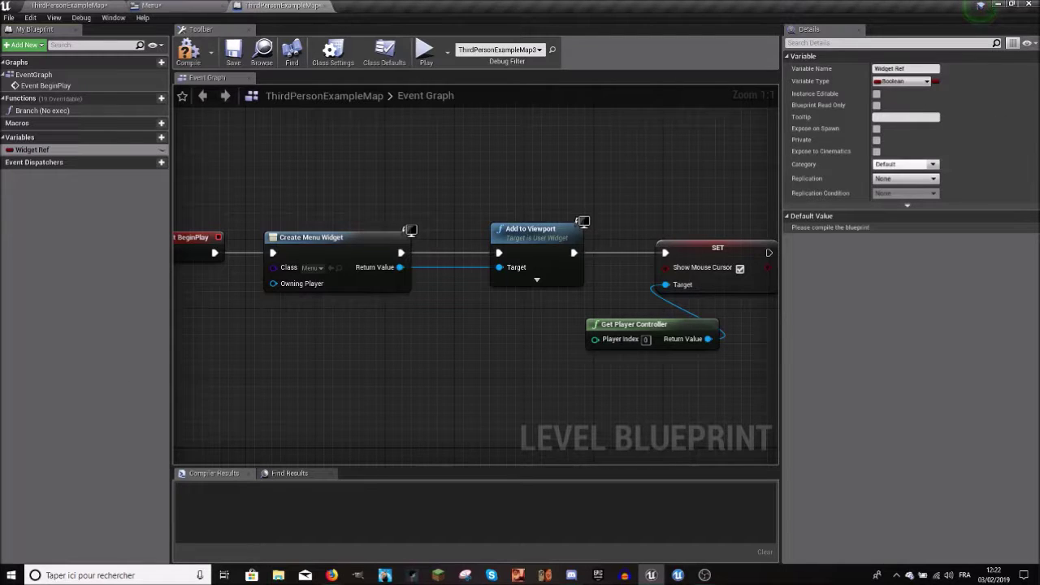
pyautogui.click(912, 83)
pyautogui.write('widget')
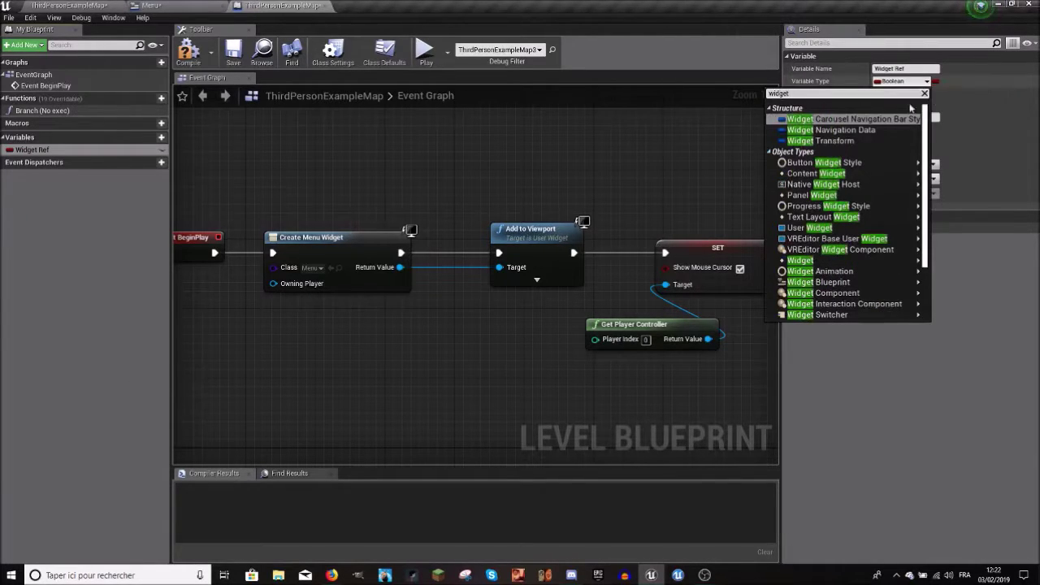
pyautogui.moveTo(821, 228)
pyautogui.click(967, 183)
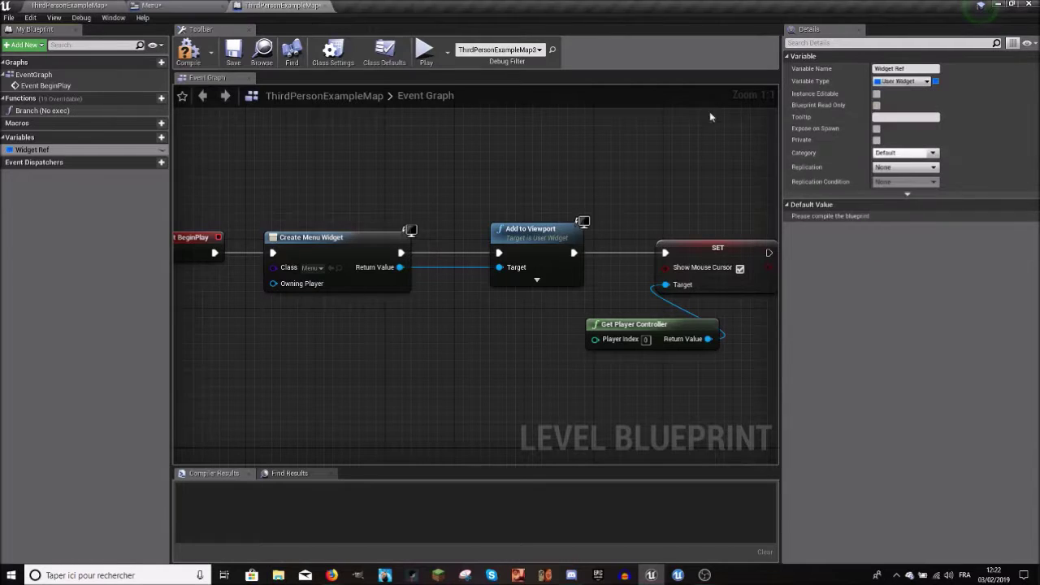
pyautogui.press('F7')
# - Insert a SET Widget Ref node between Create Menu Widget and Add to Viewport
pyautogui.moveTo(361, 304); pyautogui.dragTo(462, 292, button='right')
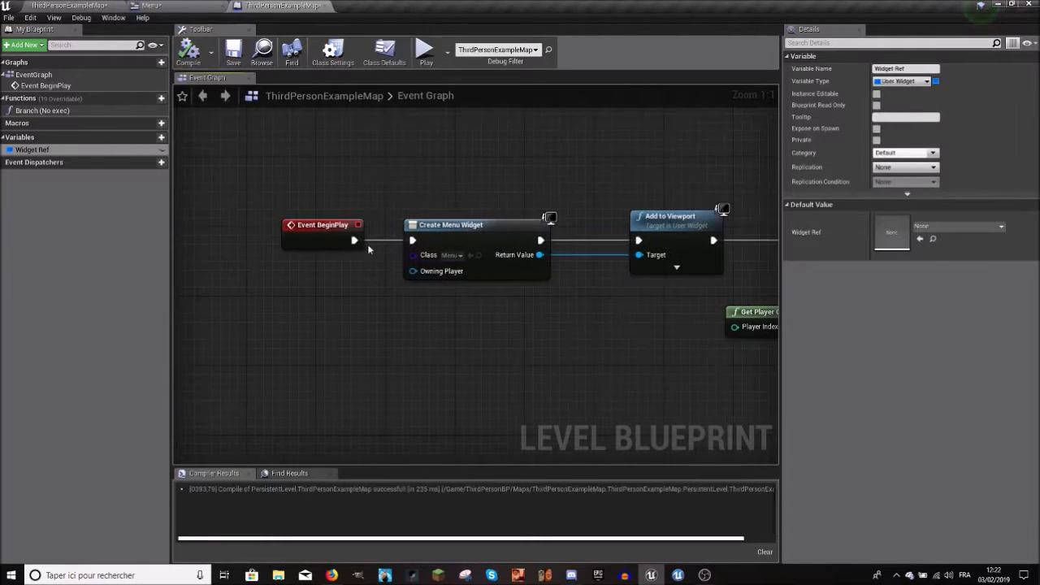
pyautogui.click(443, 236)
pyautogui.moveTo(32, 150); pyautogui.dragTo(546, 228)
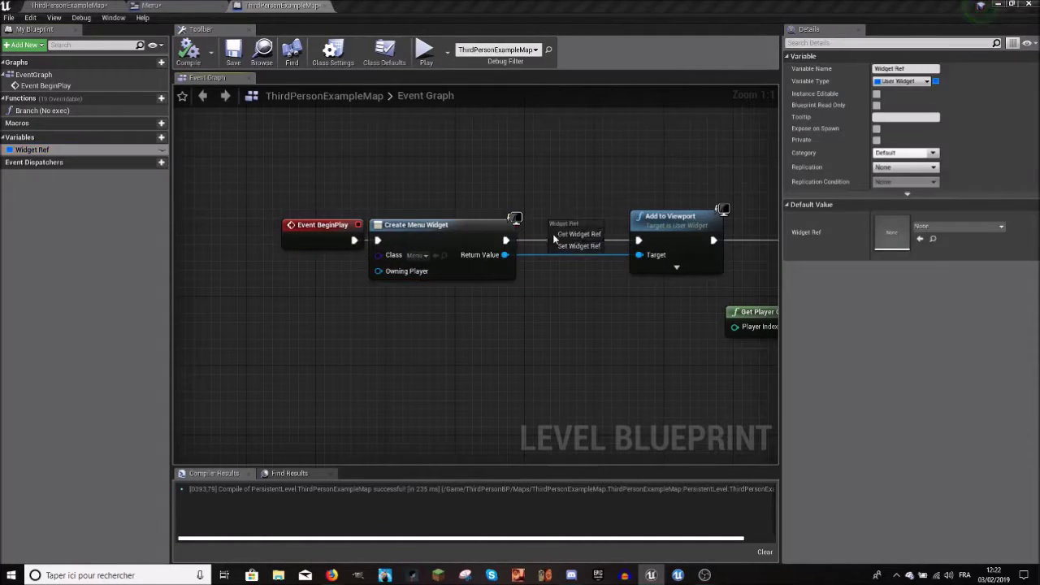
pyautogui.click(584, 249)
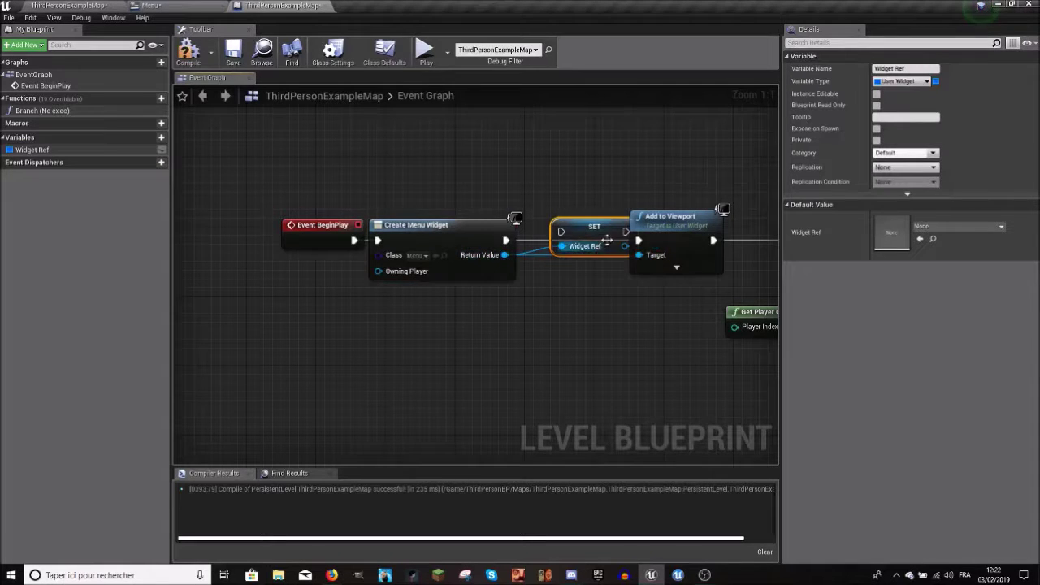
pyautogui.moveTo(599, 235); pyautogui.dragTo(559, 243)
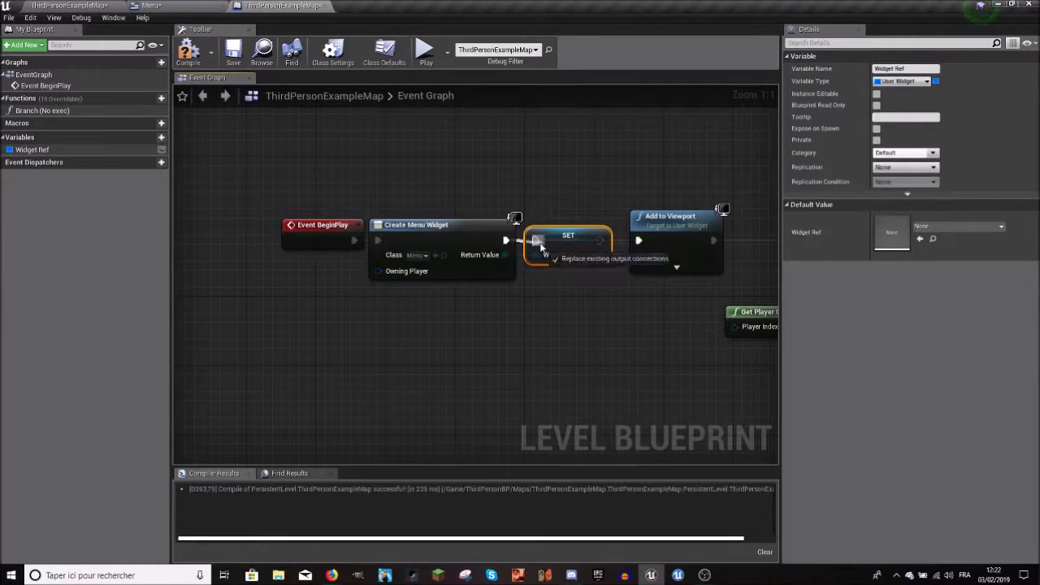
pyautogui.moveTo(597, 238); pyautogui.dragTo(638, 241)
pyautogui.moveTo(569, 325); pyautogui.dragTo(520, 187, button='right')
pyautogui.click(490, 151)
pyautogui.moveTo(446, 170)
pyautogui.mouseDown(button='right')
pyautogui.moveTo(366, 267)
pyautogui.moveTo(336, 267)
pyautogui.mouseUp(button='right')
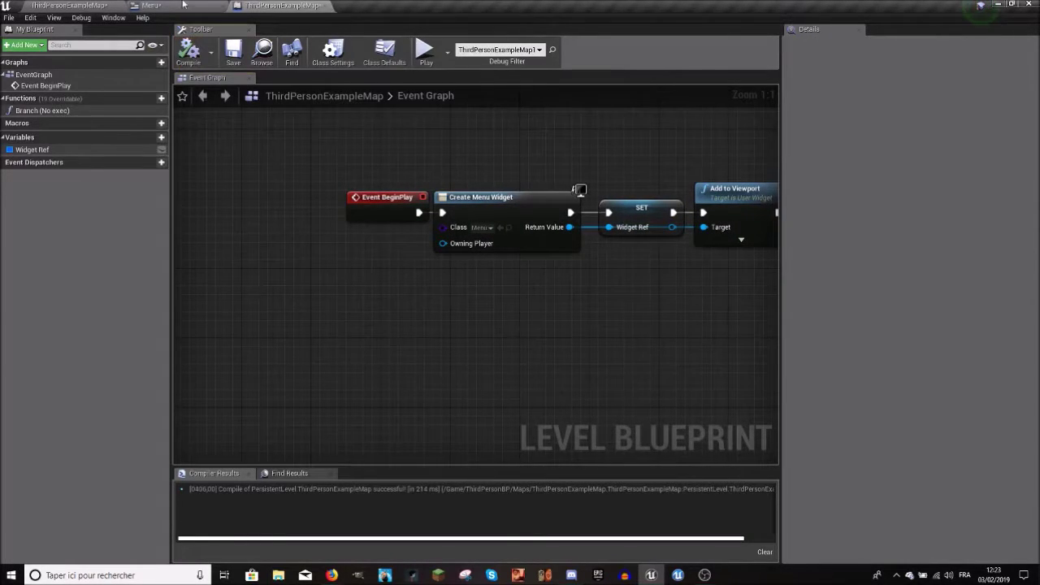
pyautogui.click(172, 6)
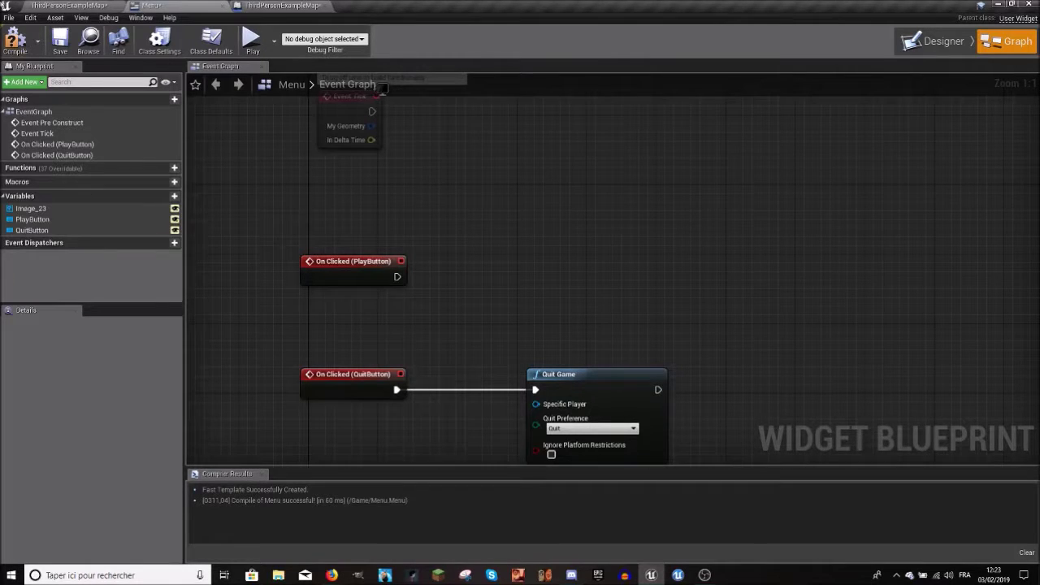
# - Add an Event Dispatcher named 'call for play' to the Menu and compile
pyautogui.click(16, 41)
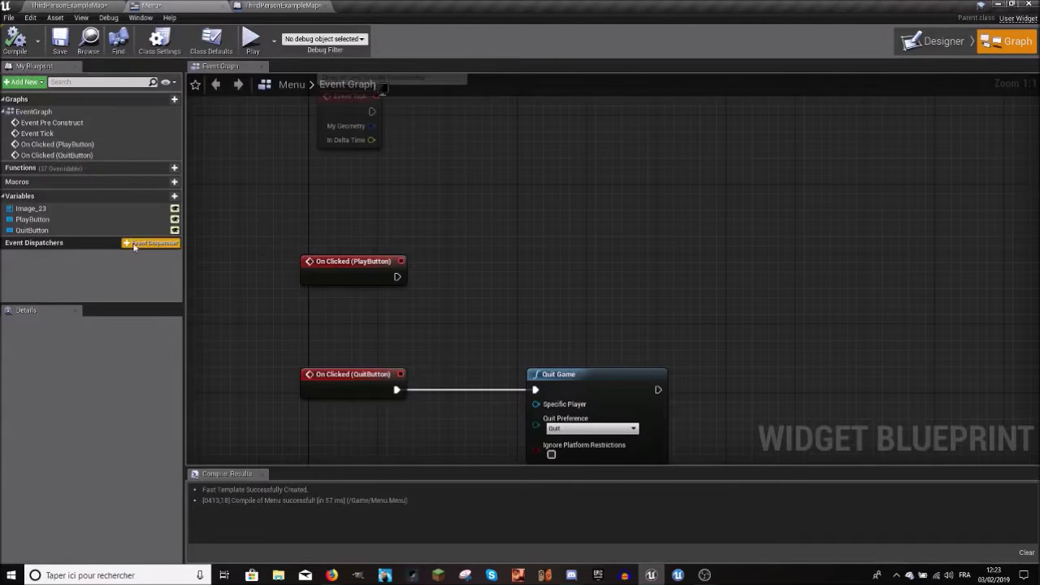
pyautogui.click(135, 244)
pyautogui.press('BackSpace')
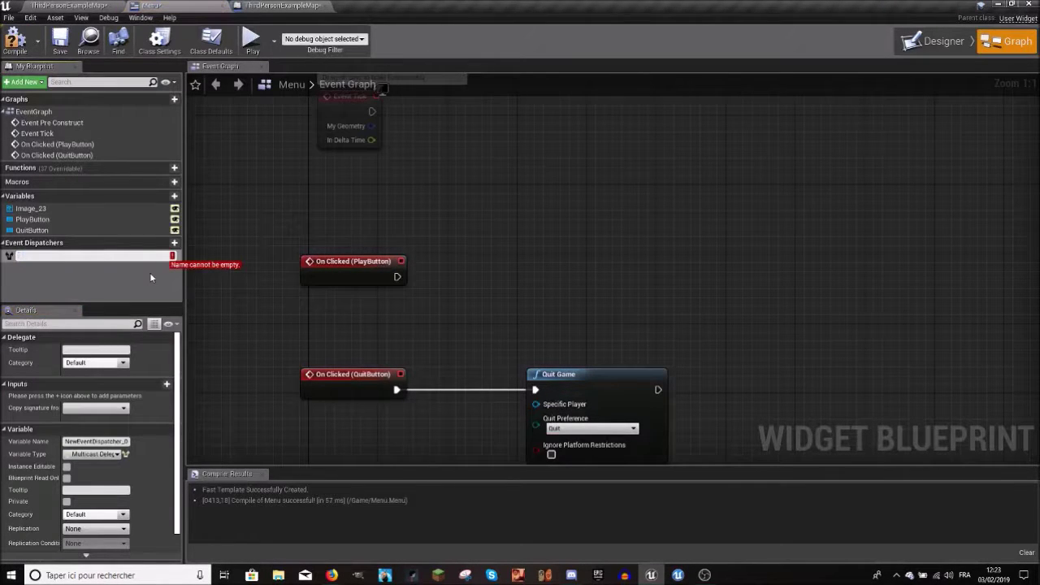
pyautogui.write('call for play')
pyautogui.press('Return')
pyautogui.click(11, 45)
# - Place a Call call for play node wired to On Clicked (PlayButton)
pyautogui.moveTo(498, 286); pyautogui.dragTo(515, 224, button='right')
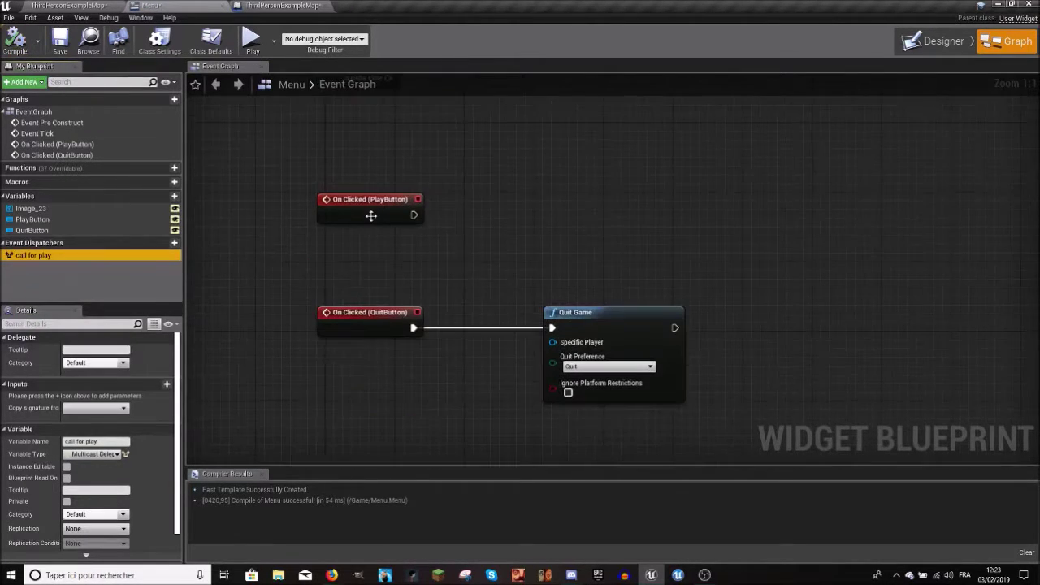
pyautogui.click(371, 213)
pyautogui.moveTo(76, 256)
pyautogui.mouseDown()
pyautogui.moveTo(377, 260)
pyautogui.moveTo(465, 208)
pyautogui.moveTo(491, 215)
pyautogui.mouseUp()
pyautogui.click(479, 218)
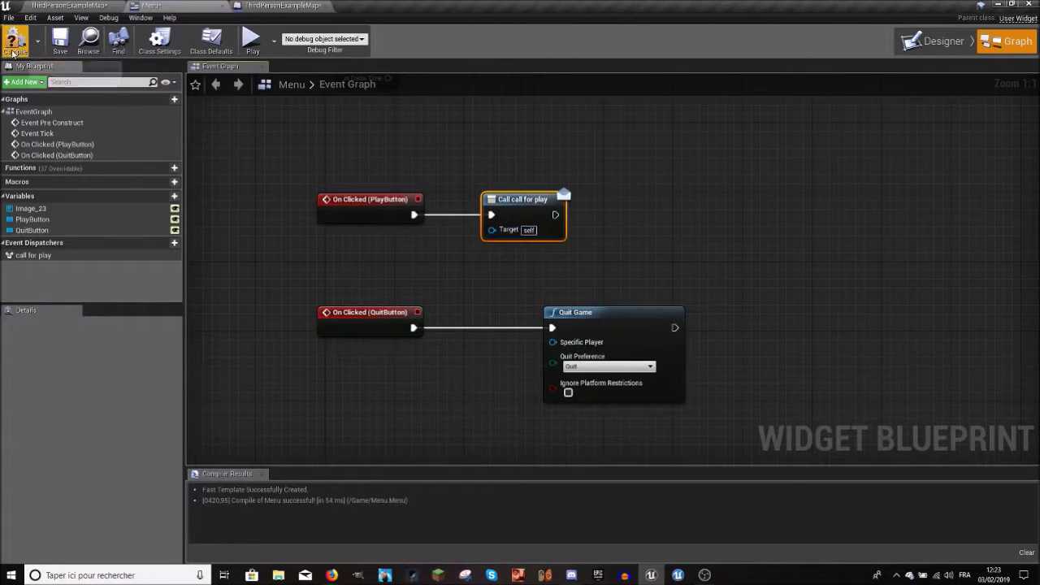
pyautogui.moveTo(418, 169); pyautogui.dragTo(466, 222, button='right')
pyautogui.click(510, 235)
pyautogui.moveTo(577, 220); pyautogui.dragTo(502, 222, button='right')
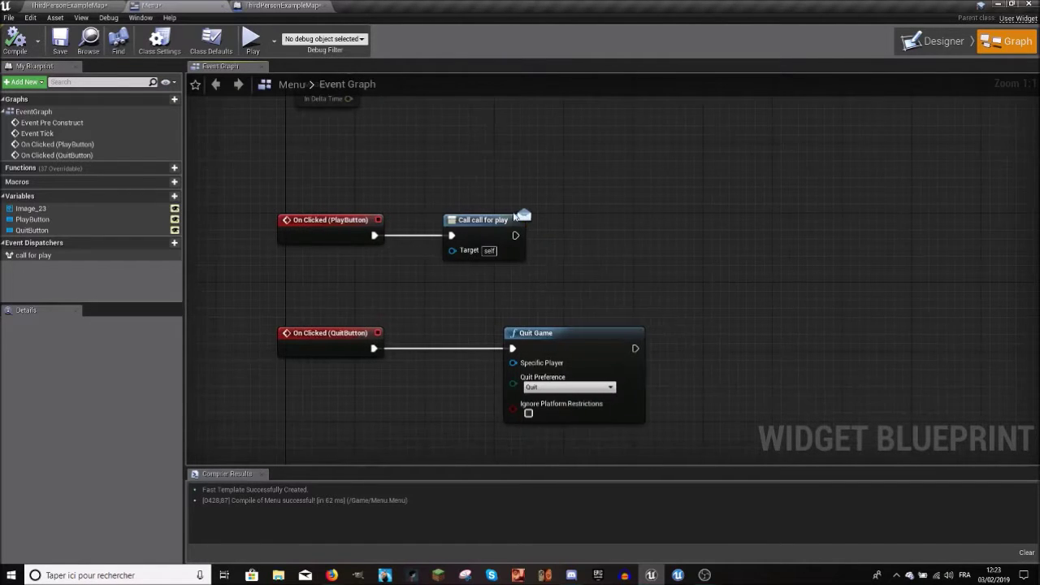
pyautogui.moveTo(555, 170); pyautogui.dragTo(526, 167, button='right')
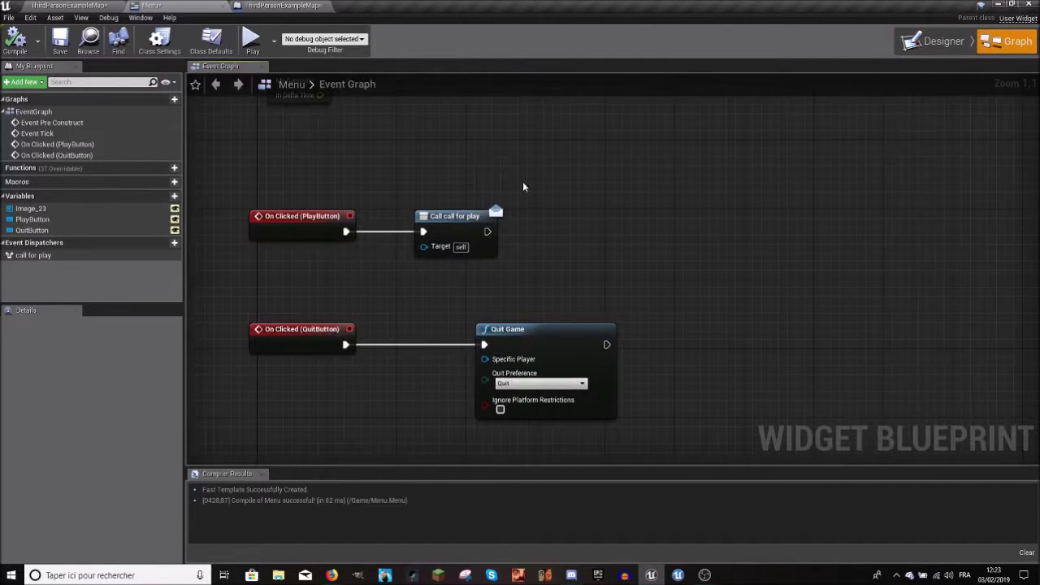
pyautogui.click(473, 214)
pyautogui.click(280, 5)
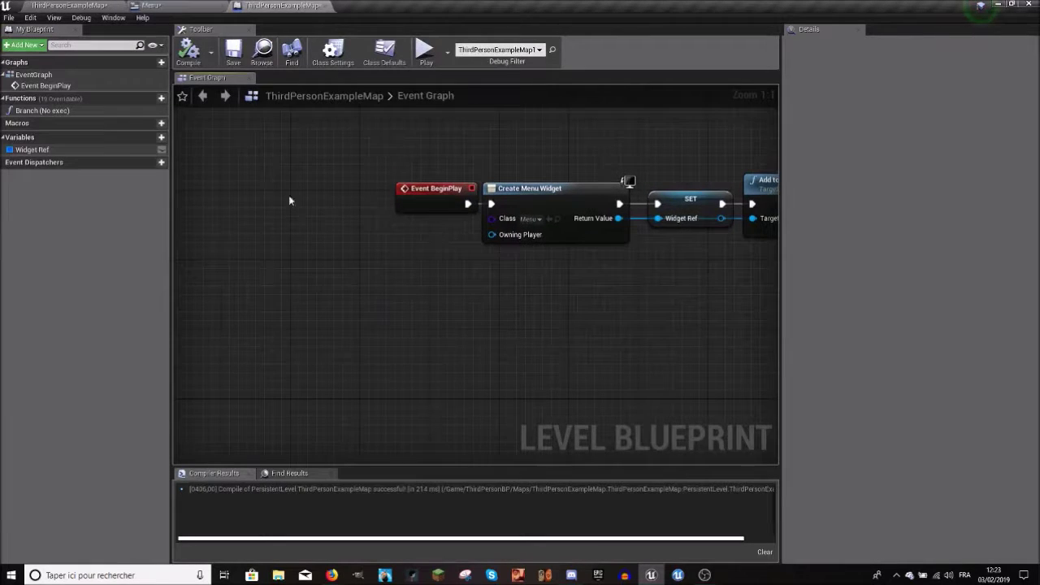
# - Add a Bind Event to call for play node with a call for play_Event_0 custom event
pyautogui.rightClick(387, 293)
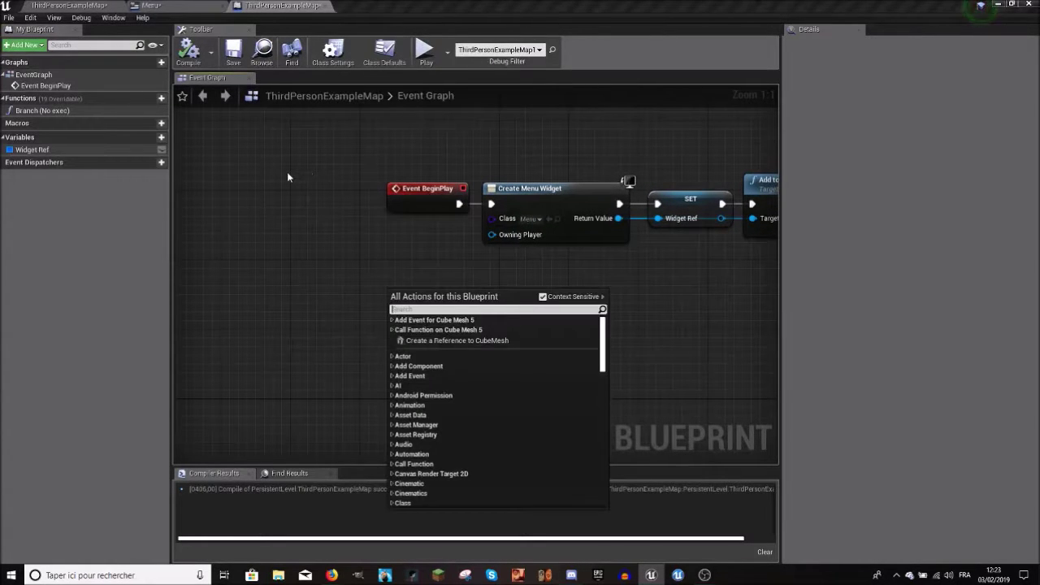
pyautogui.write('call for play')
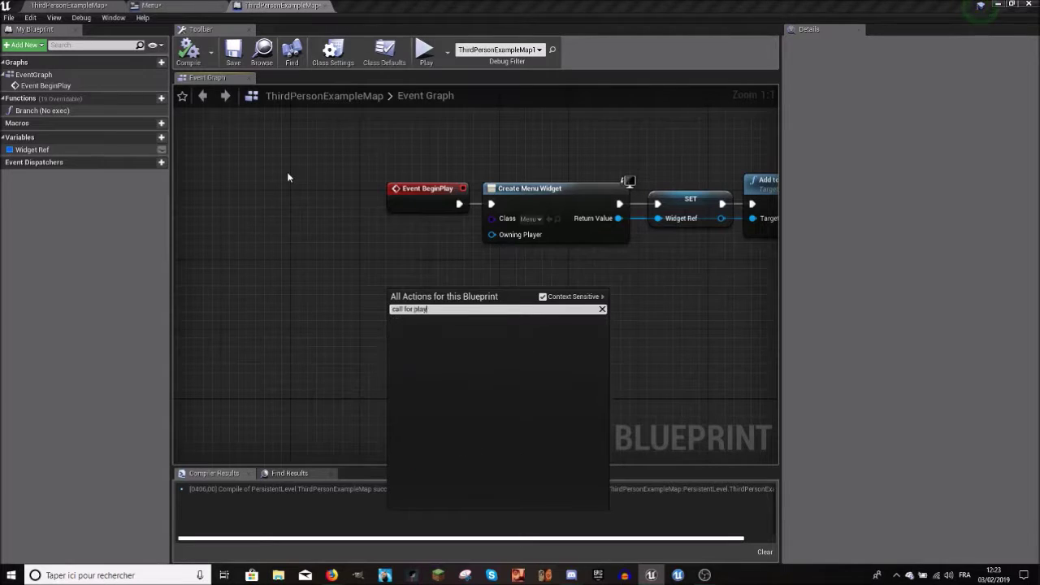
pyautogui.click(559, 299)
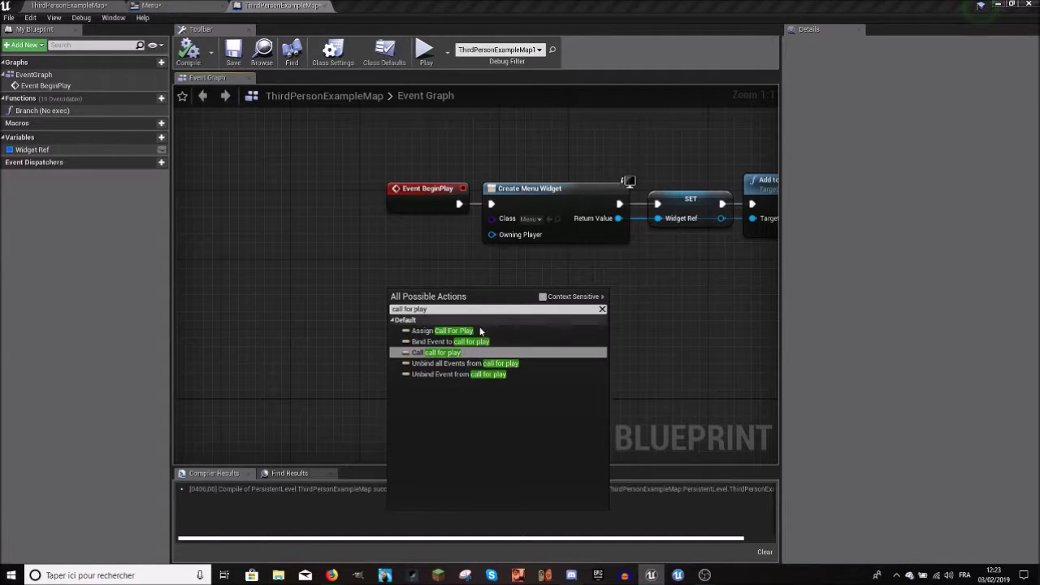
pyautogui.click(455, 342)
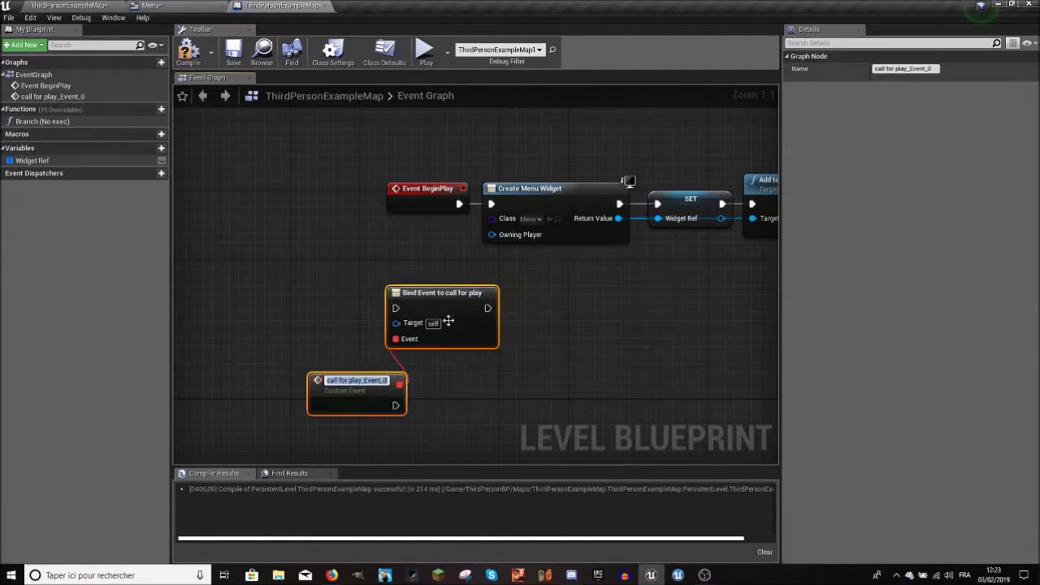
pyautogui.moveTo(335, 391); pyautogui.dragTo(388, 399)
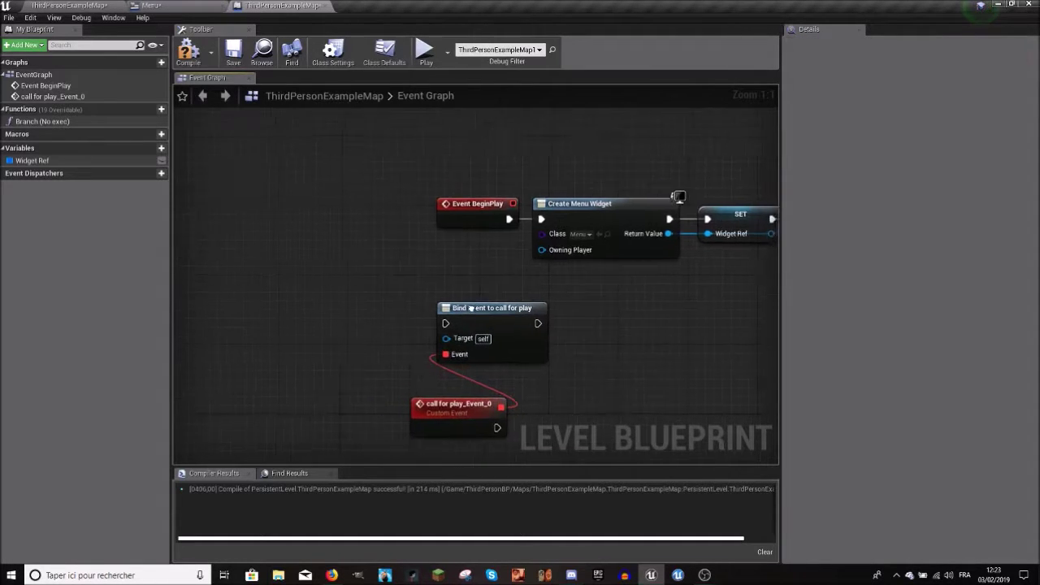
# - Wire Event BeginPlay into the Bind Event node and try linking its Target
pyautogui.moveTo(419, 194); pyautogui.dragTo(479, 213, button='right')
pyautogui.moveTo(480, 212)
pyautogui.mouseDown()
pyautogui.moveTo(323, 309)
pyautogui.moveTo(469, 327)
pyautogui.moveTo(426, 276)
pyautogui.mouseUp()
pyautogui.moveTo(505, 276); pyautogui.dragTo(533, 248)
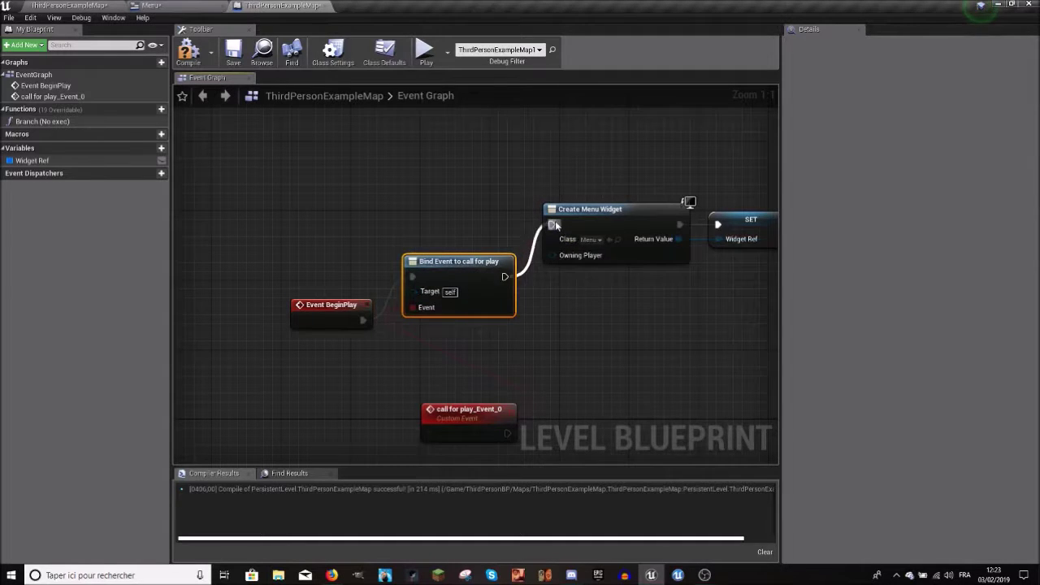
pyautogui.moveTo(325, 305); pyautogui.dragTo(315, 271)
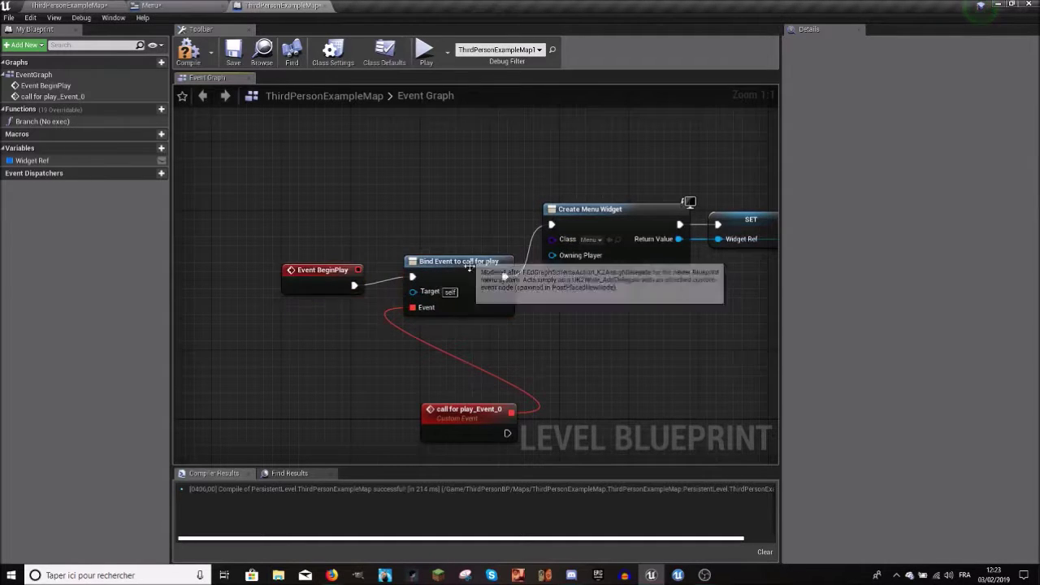
pyautogui.moveTo(481, 277); pyautogui.dragTo(486, 220, button='right')
pyautogui.moveTo(429, 242); pyautogui.dragTo(417, 256, button='right')
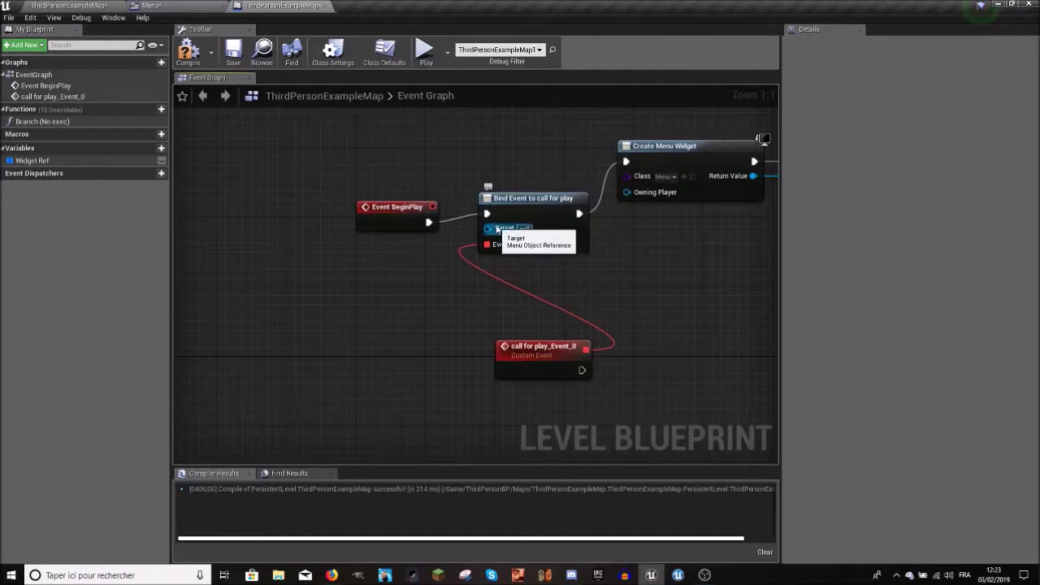
pyautogui.moveTo(371, 266); pyautogui.dragTo(471, 260)
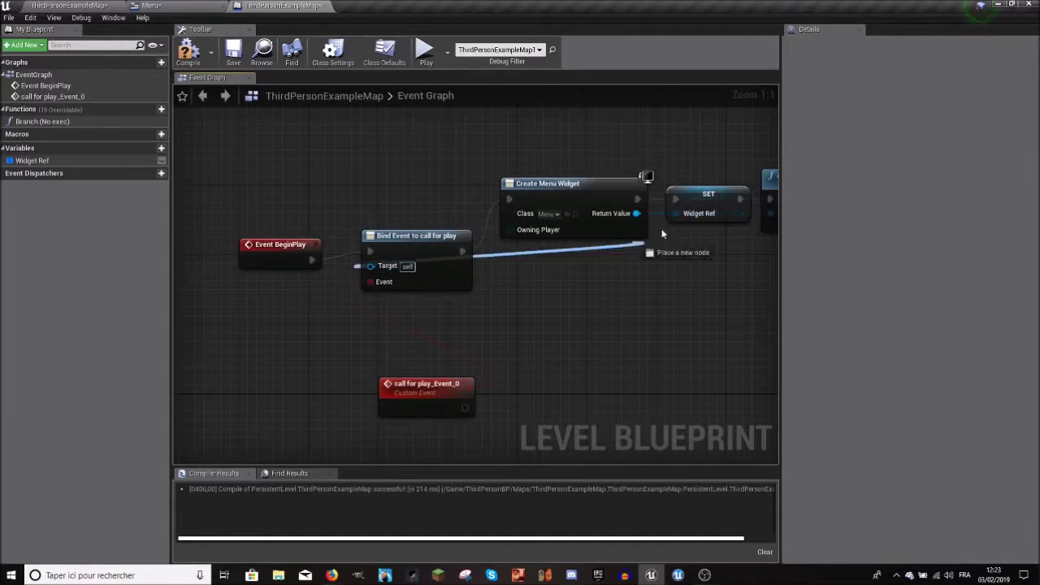
# - Delete the Bind Event node and place Event BeginPlay back beside Create Menu Widget
pyautogui.click(403, 254)
pyautogui.press('Delete')
pyautogui.moveTo(309, 263)
pyautogui.mouseDown()
pyautogui.moveTo(484, 202)
pyautogui.moveTo(413, 195)
pyautogui.mouseUp()
pyautogui.moveTo(558, 192); pyautogui.dragTo(452, 190, button='right')
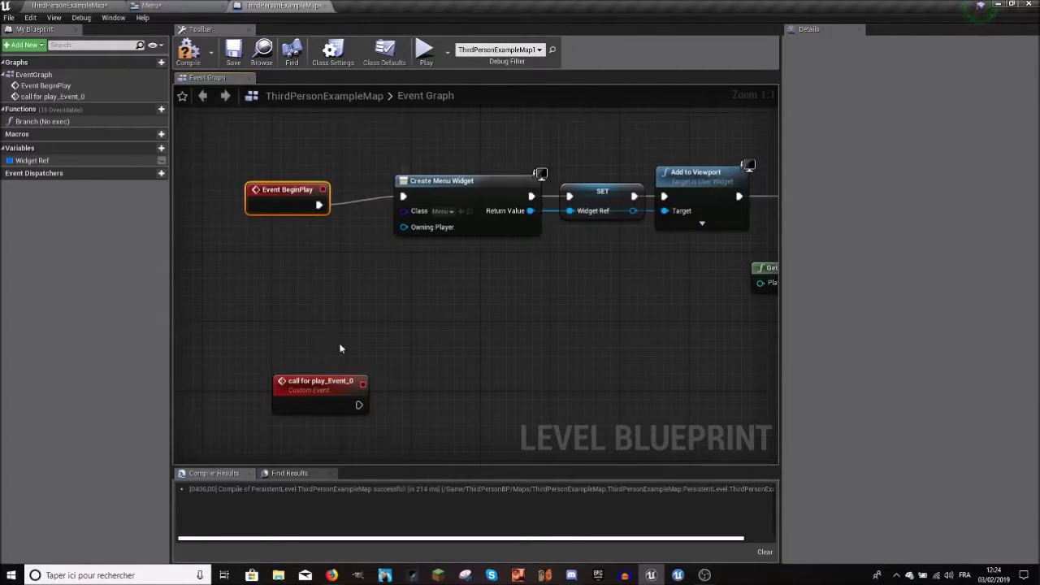
pyautogui.moveTo(322, 379); pyautogui.dragTo(304, 362)
pyautogui.click(294, 313)
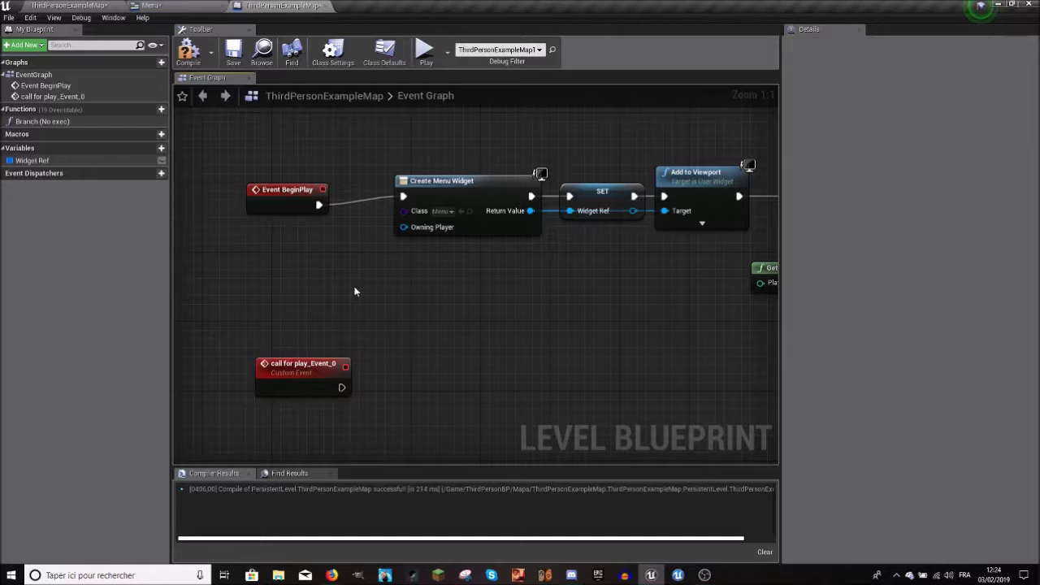
# - Add a Bind Event to call for play node by searching 'assign for'
pyautogui.rightClick(355, 291)
pyautogui.write('assign for')
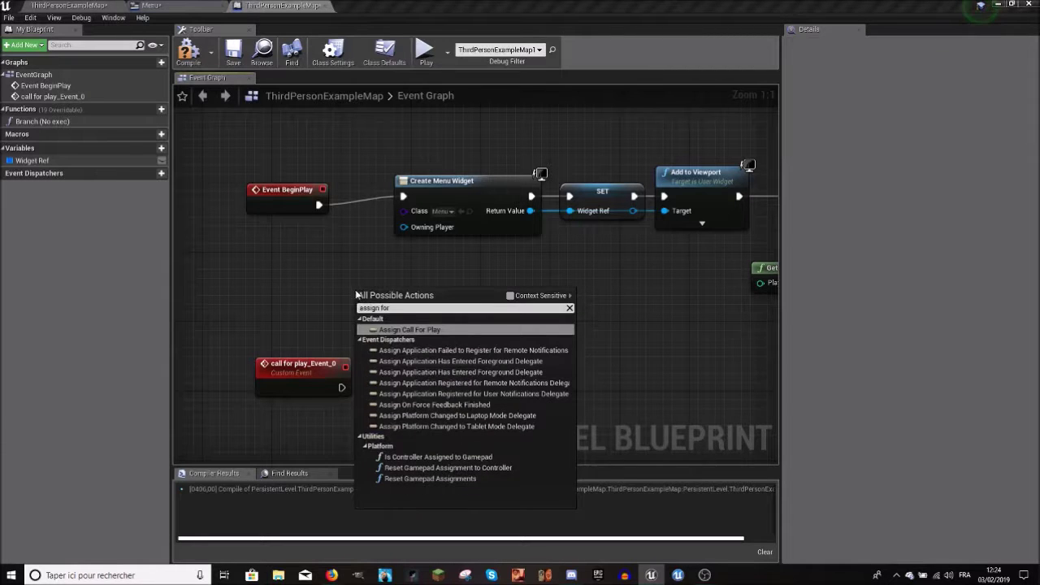
pyautogui.click(423, 329)
pyautogui.moveTo(423, 327)
pyautogui.mouseDown()
pyautogui.moveTo(416, 375)
pyautogui.moveTo(434, 354)
pyautogui.mouseUp()
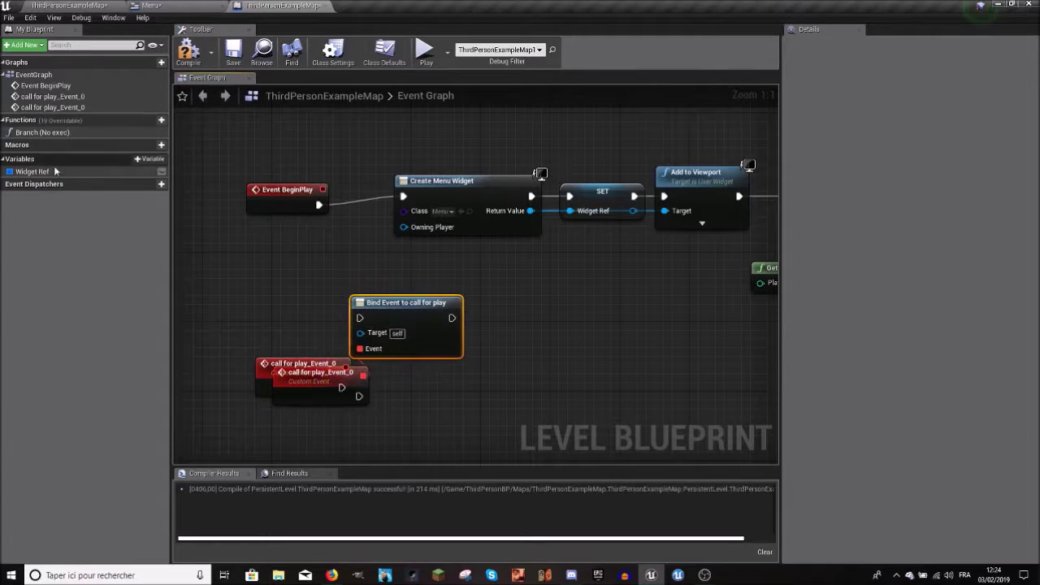
# - Try linking a Widget Ref getter to Bind Event's Target, then delete the extra Widget Ref nodes
pyautogui.moveTo(33, 172); pyautogui.dragTo(249, 309)
pyautogui.click(274, 334)
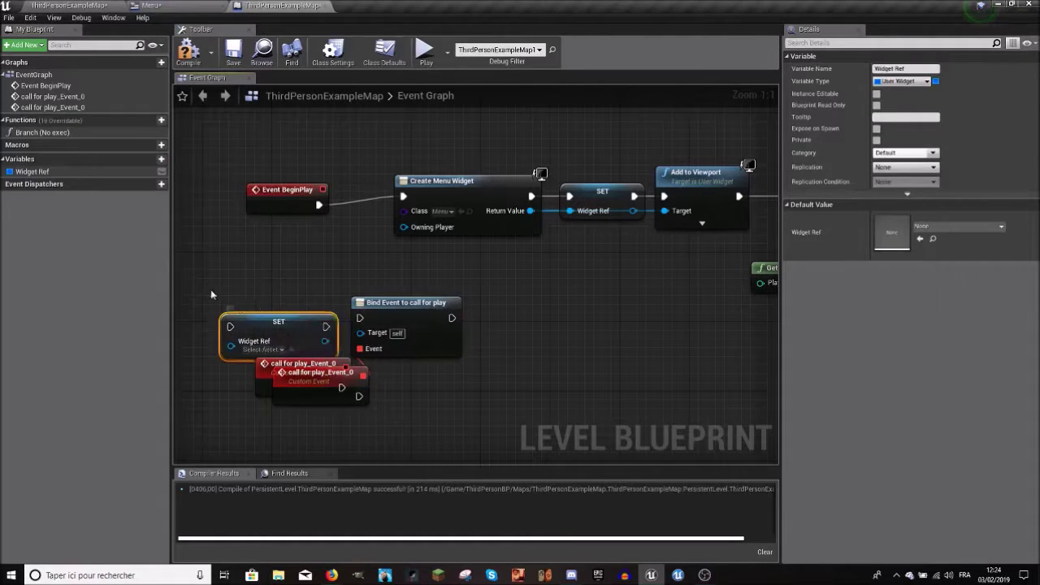
pyautogui.press('Delete')
pyautogui.moveTo(33, 172); pyautogui.dragTo(242, 318)
pyautogui.click(265, 331)
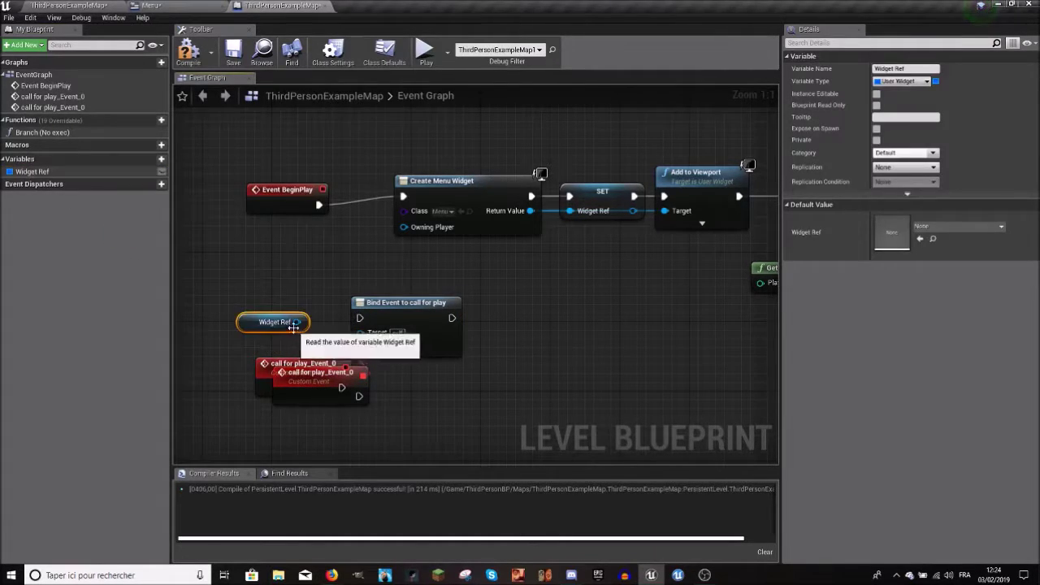
pyautogui.moveTo(276, 363); pyautogui.dragTo(233, 359)
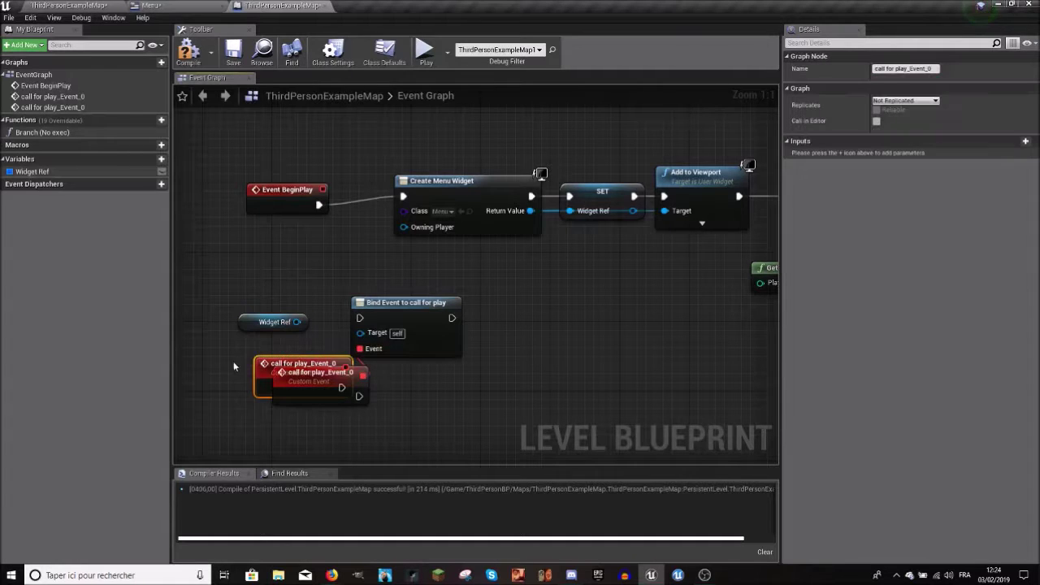
pyautogui.click(367, 326)
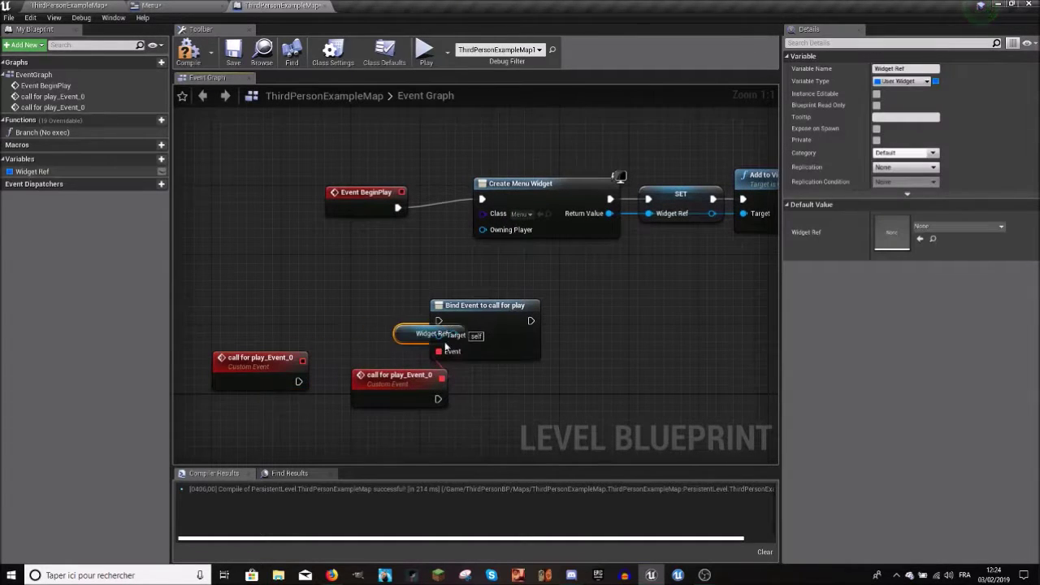
pyautogui.click(397, 340)
pyautogui.moveTo(401, 325)
pyautogui.mouseDown()
pyautogui.moveTo(439, 334)
pyautogui.moveTo(494, 316)
pyautogui.mouseUp()
pyautogui.click(349, 324)
pyautogui.press('Delete')
# - Wire Create Menu Widget into Bind Event, and Bind Event into the SET Widget Ref node
pyautogui.moveTo(373, 199); pyautogui.dragTo(346, 189)
pyautogui.moveTo(581, 199); pyautogui.dragTo(498, 200)
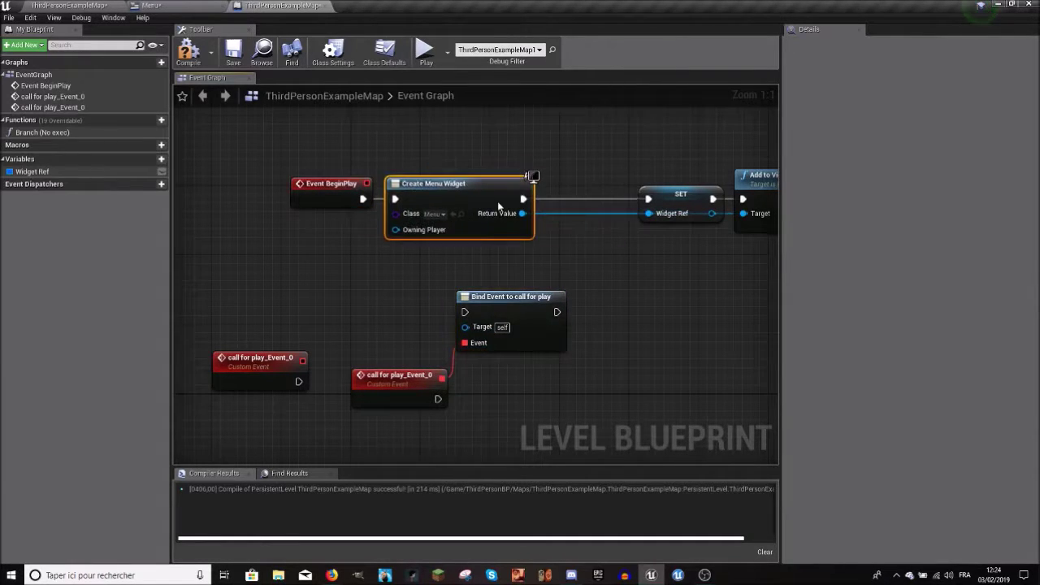
pyautogui.moveTo(469, 320)
pyautogui.mouseDown()
pyautogui.moveTo(571, 251)
pyautogui.moveTo(521, 215)
pyautogui.mouseUp()
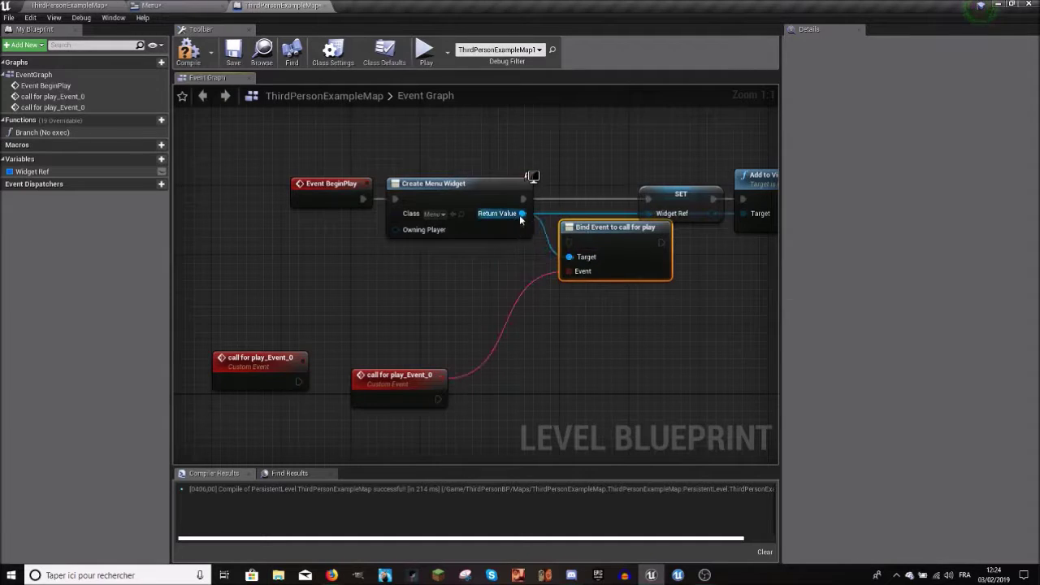
pyautogui.click(662, 199)
pyautogui.moveTo(719, 195); pyautogui.dragTo(559, 193, button='right')
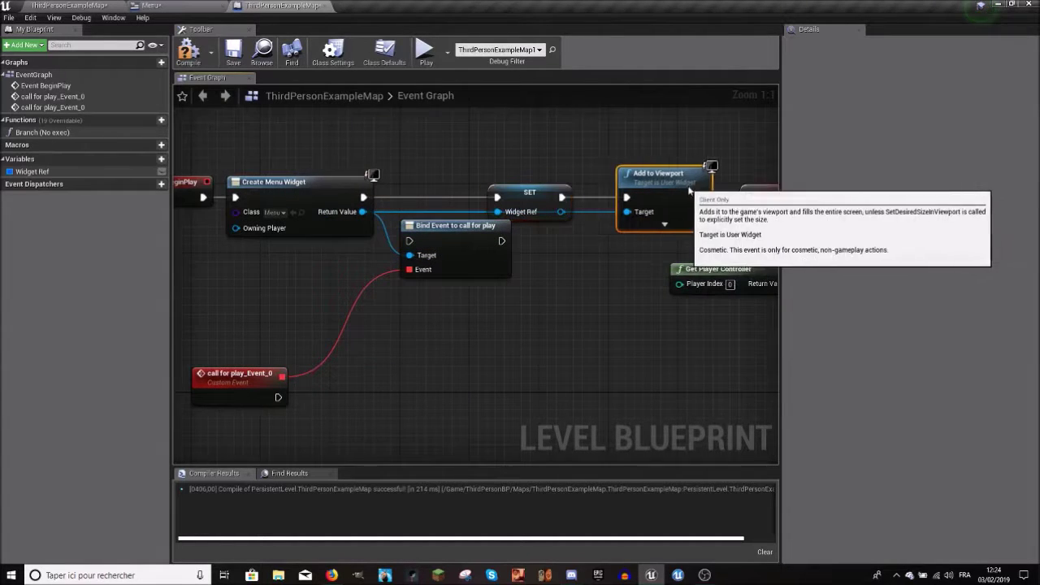
pyautogui.moveTo(555, 187); pyautogui.dragTo(573, 188)
pyautogui.click(461, 218)
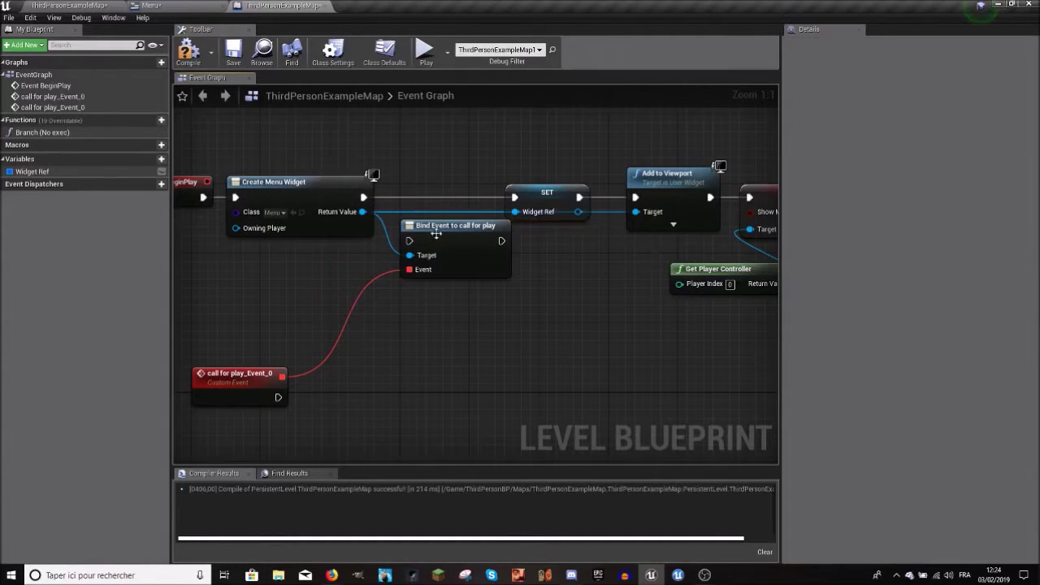
pyautogui.moveTo(437, 234); pyautogui.dragTo(416, 190)
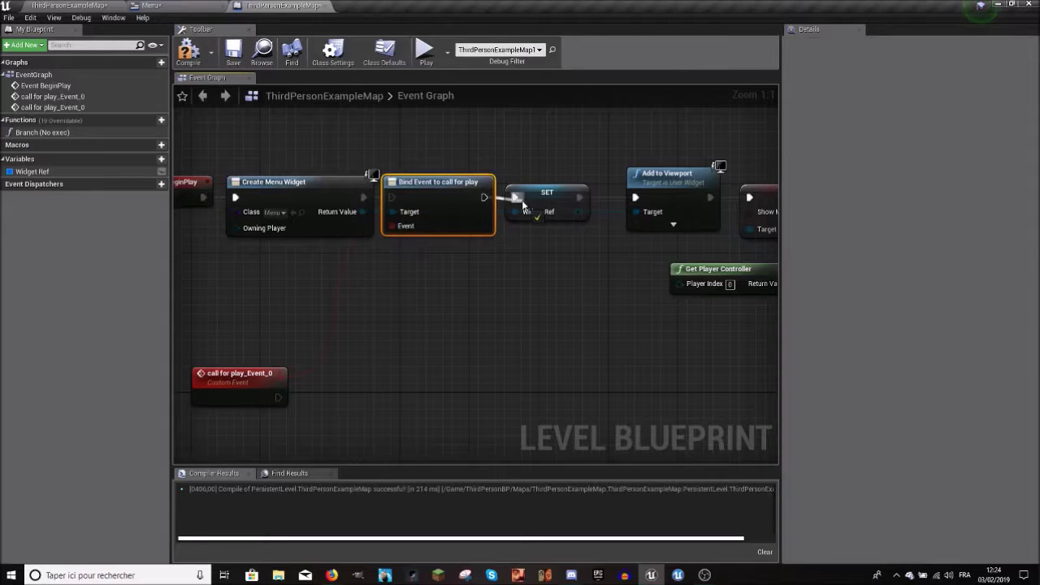
pyautogui.moveTo(525, 203); pyautogui.dragTo(516, 197)
pyautogui.moveTo(386, 255); pyautogui.dragTo(461, 252, button='right')
pyautogui.moveTo(468, 195); pyautogui.dragTo(438, 194)
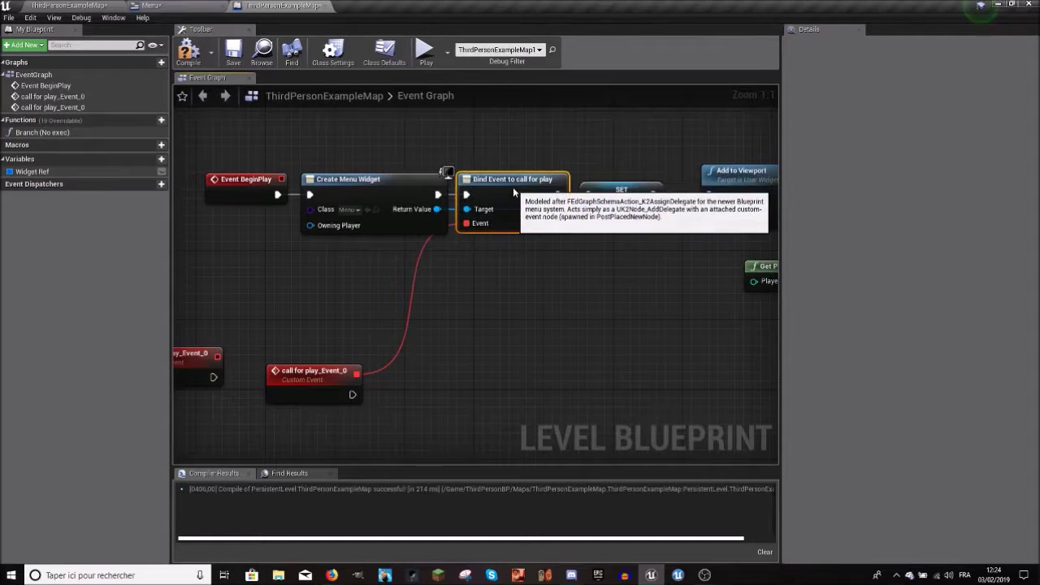
# - Delete the unconnected duplicate custom event, keeping call for play_Event_0
pyautogui.moveTo(513, 187); pyautogui.dragTo(647, 179, button='right')
pyautogui.moveTo(443, 365)
pyautogui.mouseDown()
pyautogui.moveTo(407, 364)
pyautogui.moveTo(360, 302)
pyautogui.mouseUp()
pyautogui.click(268, 346)
pyautogui.press('Delete')
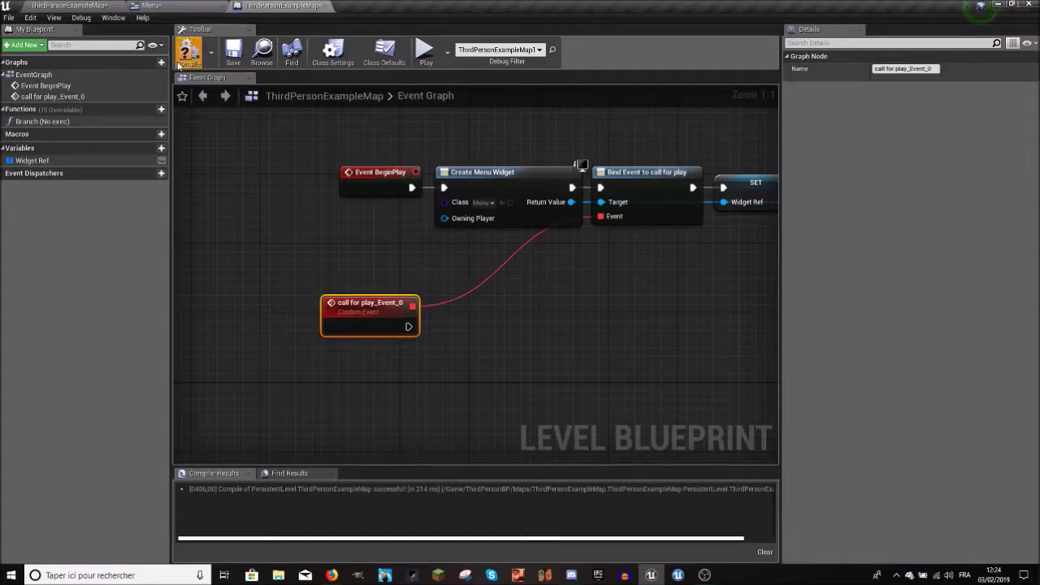
# - Add a Remove from Parent node after call for play_Event_0
pyautogui.moveTo(429, 297); pyautogui.dragTo(394, 308, button='right')
pyautogui.moveTo(373, 338); pyautogui.dragTo(425, 334)
pyautogui.write('remove fro')
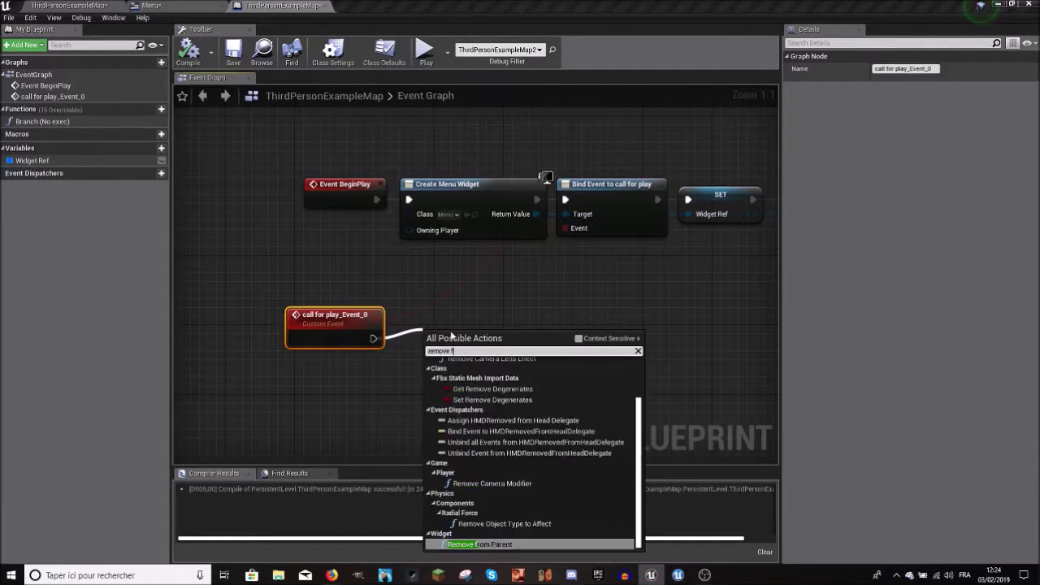
pyautogui.write('m')
pyautogui.click(538, 456)
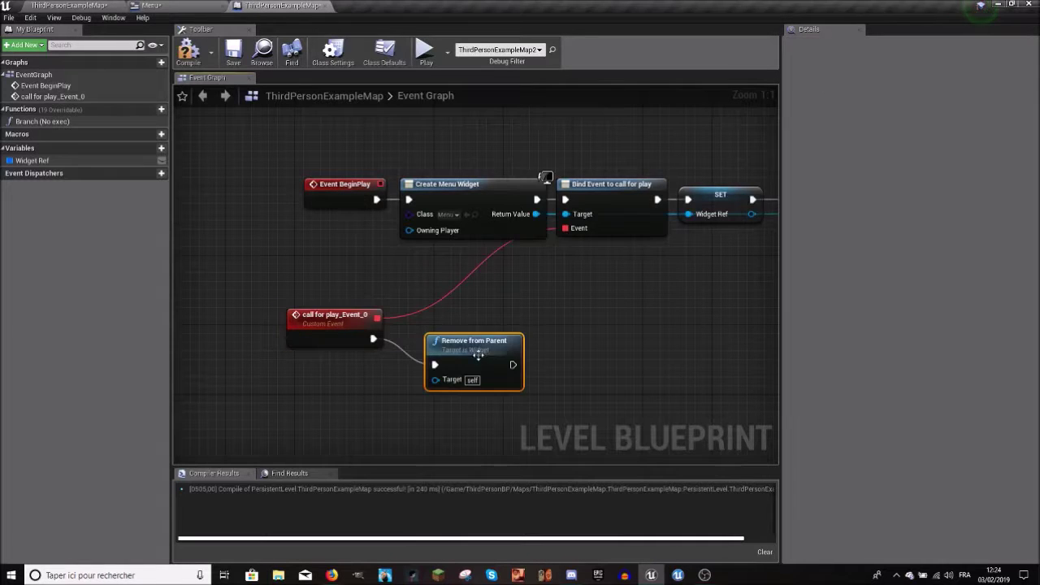
pyautogui.moveTo(479, 341); pyautogui.dragTo(503, 317)
# - Connect Widget Ref to Remove from Parent's Target, then return to the level editor
pyautogui.moveTo(33, 160); pyautogui.dragTo(374, 372)
pyautogui.moveTo(439, 377)
pyautogui.mouseDown()
pyautogui.moveTo(428, 378)
pyautogui.moveTo(461, 354)
pyautogui.mouseUp()
pyautogui.click(435, 356)
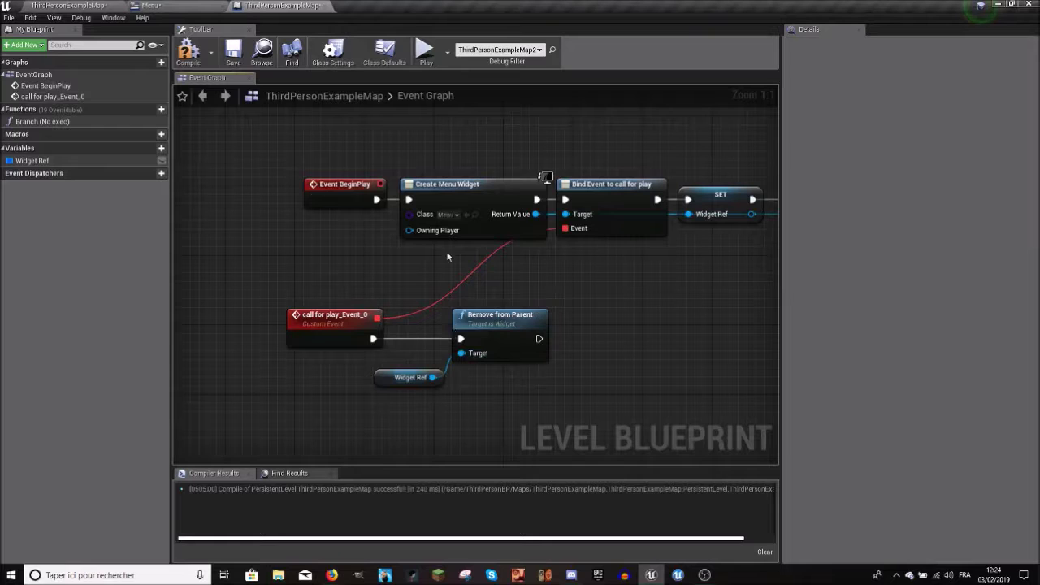
pyautogui.click(202, 5)
pyautogui.click(84, 5)
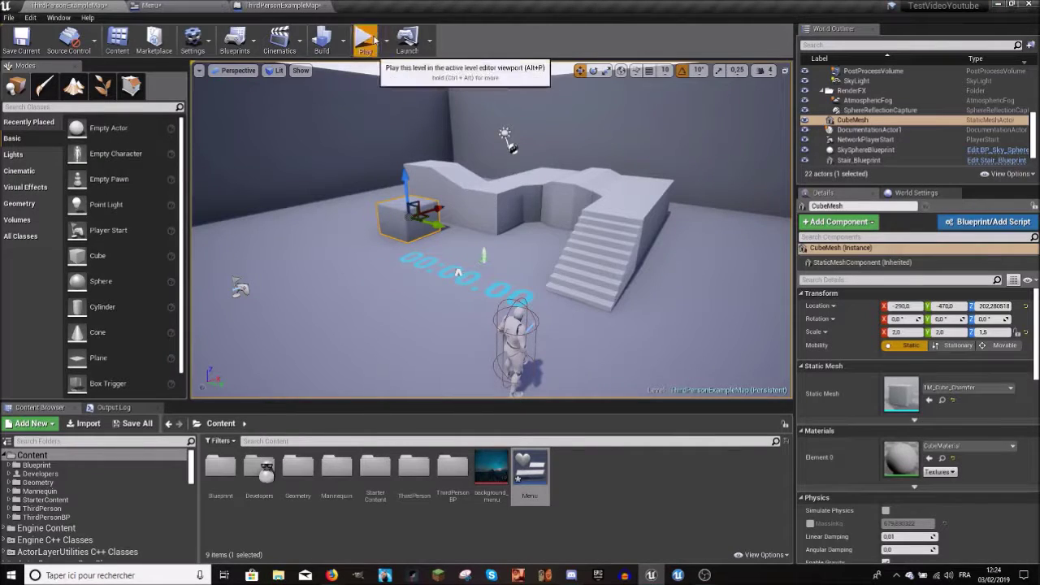
# - Play-test: click Play on the Mountains menu, walk the character around, then stop
pyautogui.click(365, 39)
pyautogui.click(261, 270)
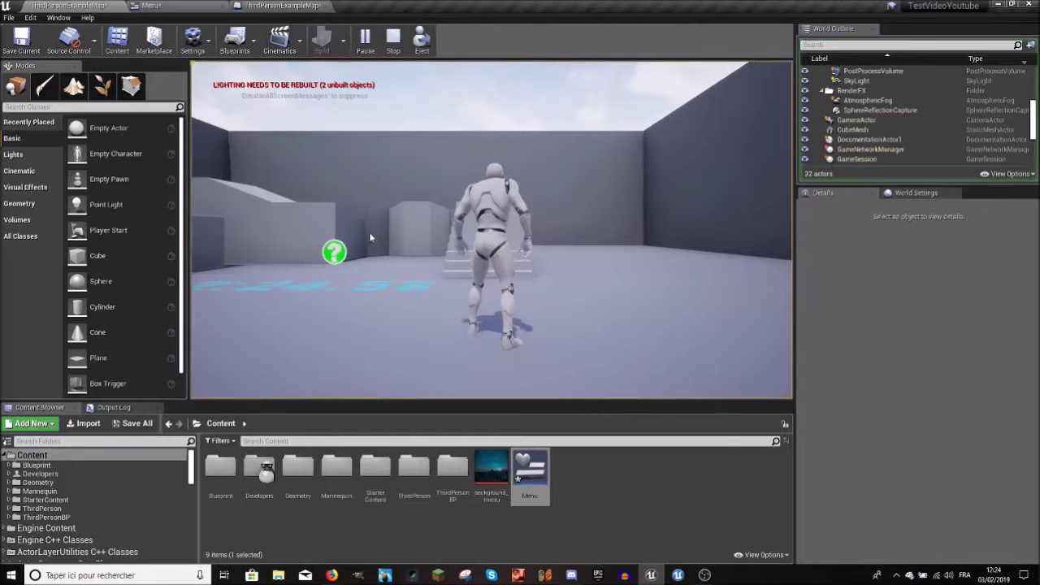
pyautogui.press('w')
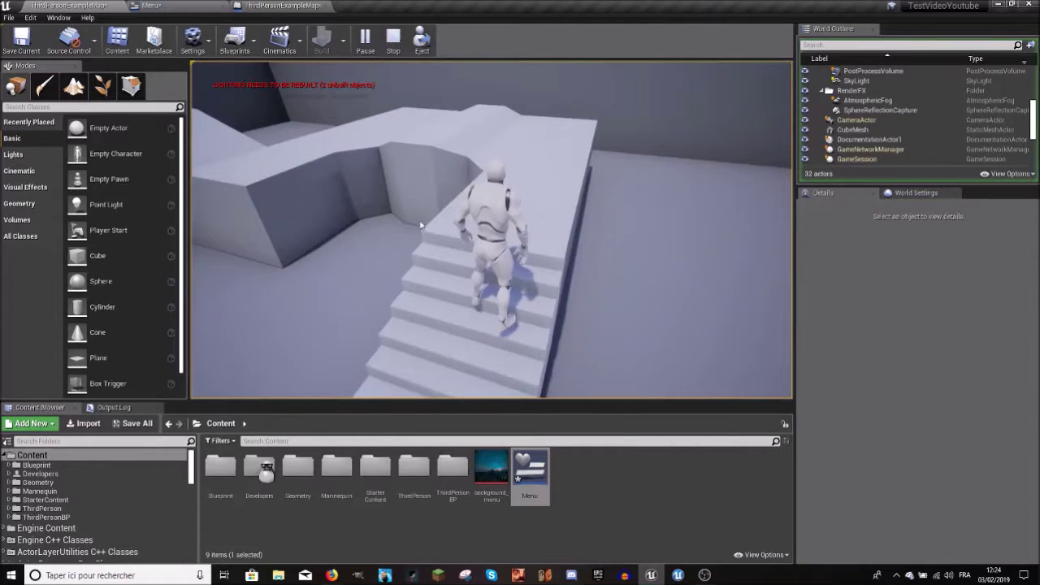
pyautogui.press('w')
pyautogui.press('w')
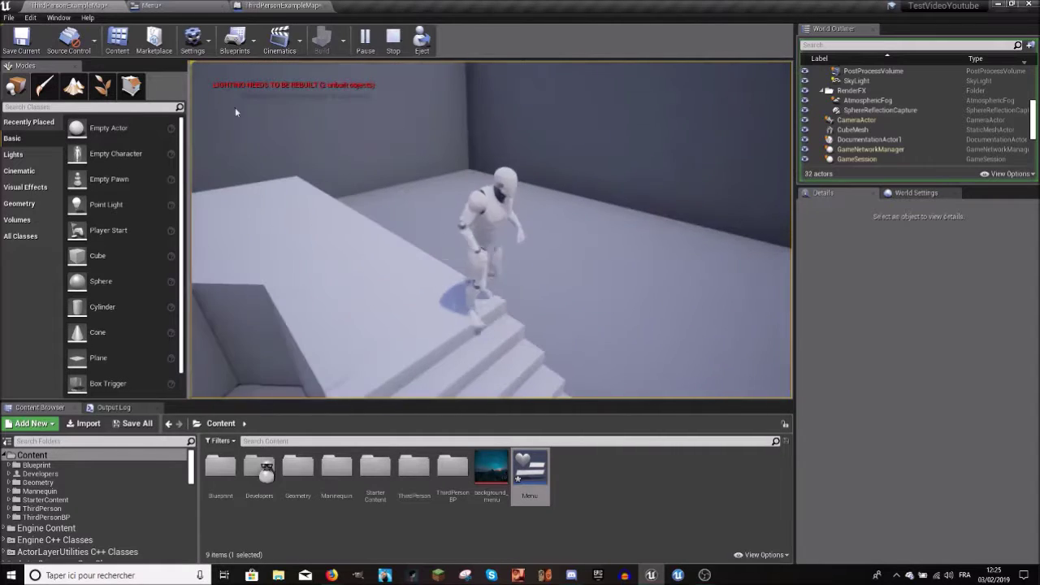
pyautogui.click(393, 38)
# - Replay with Alt+P, start from the Mountains menu, then return to the level blueprint graph
pyautogui.hotkey('alt', 'p')
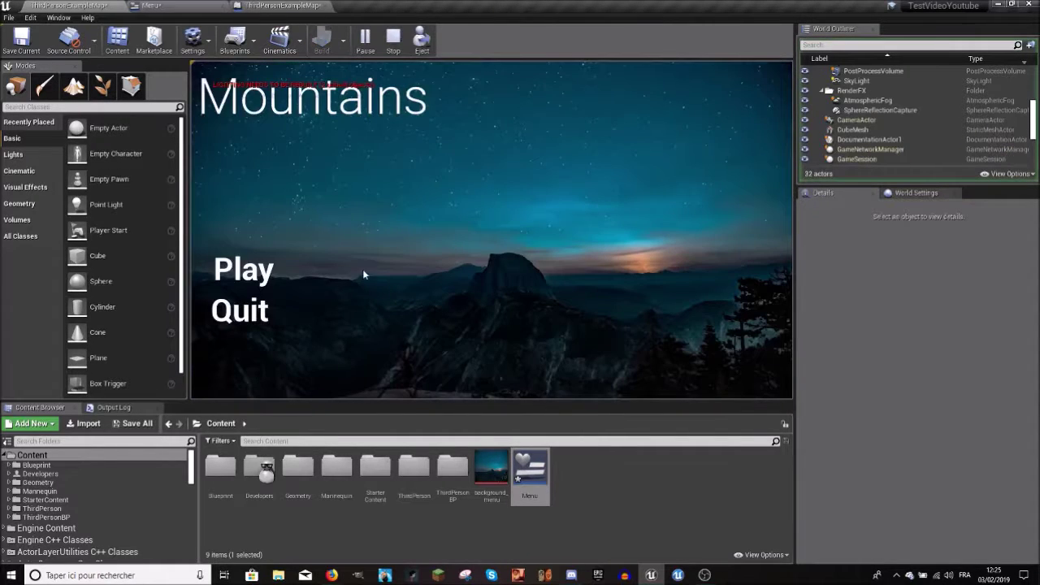
pyautogui.click(244, 270)
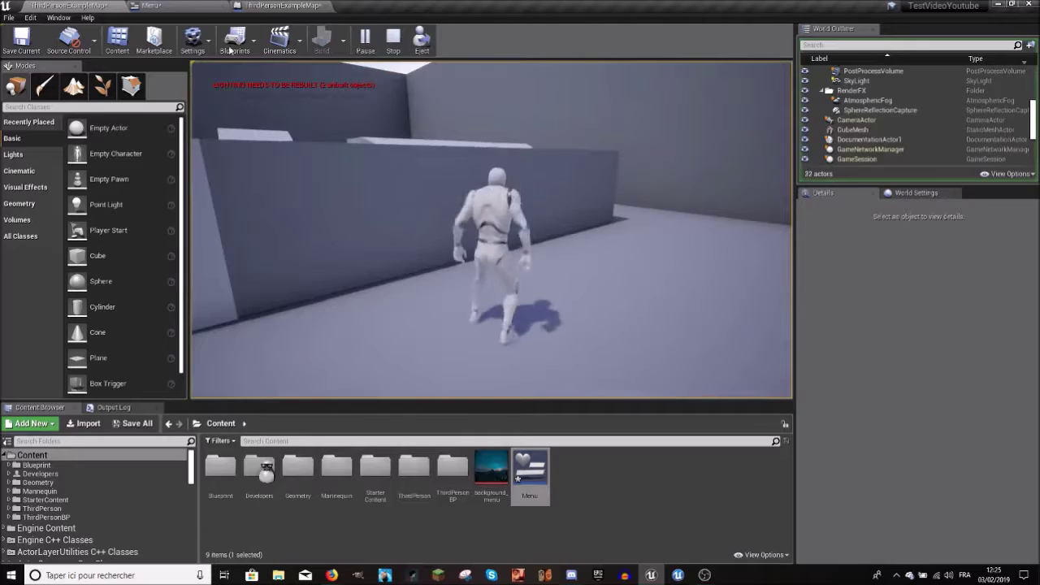
pyautogui.click(146, 6)
pyautogui.click(244, 5)
pyautogui.click(176, 6)
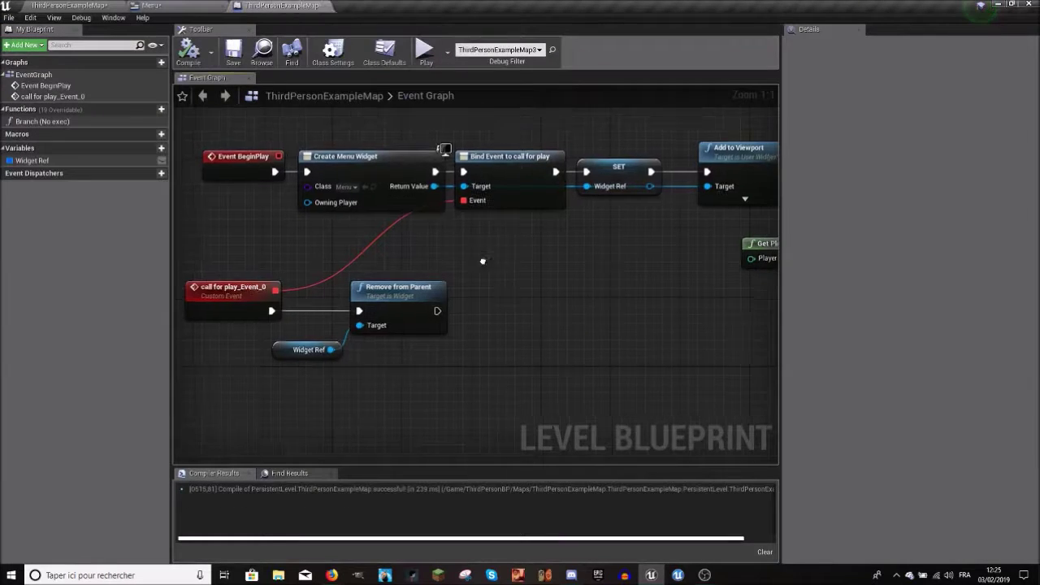
# - Paste a copy of SET Show Mouse Cursor with Get Player Controller, wired after Remove from Parent
pyautogui.moveTo(432, 315); pyautogui.dragTo(387, 285, button='right')
pyautogui.moveTo(387, 283); pyautogui.dragTo(424, 284)
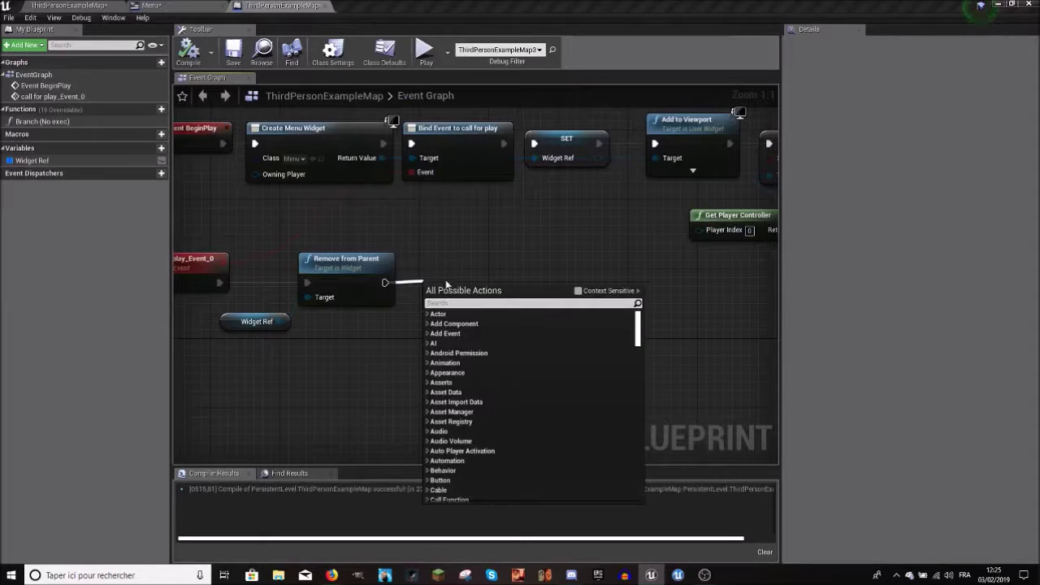
pyautogui.moveTo(450, 282); pyautogui.dragTo(193, 315, button='right')
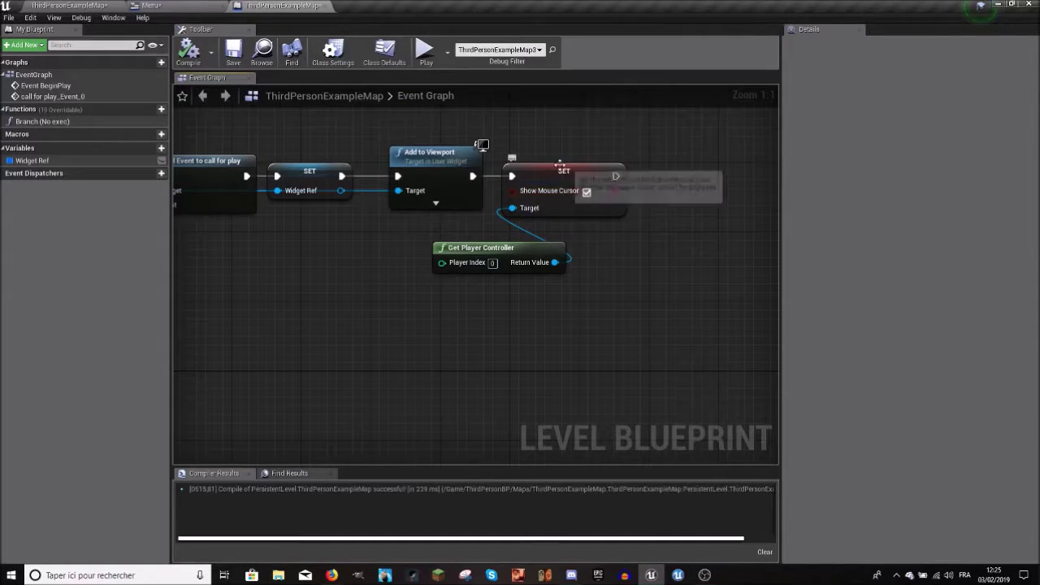
pyautogui.click(560, 165)
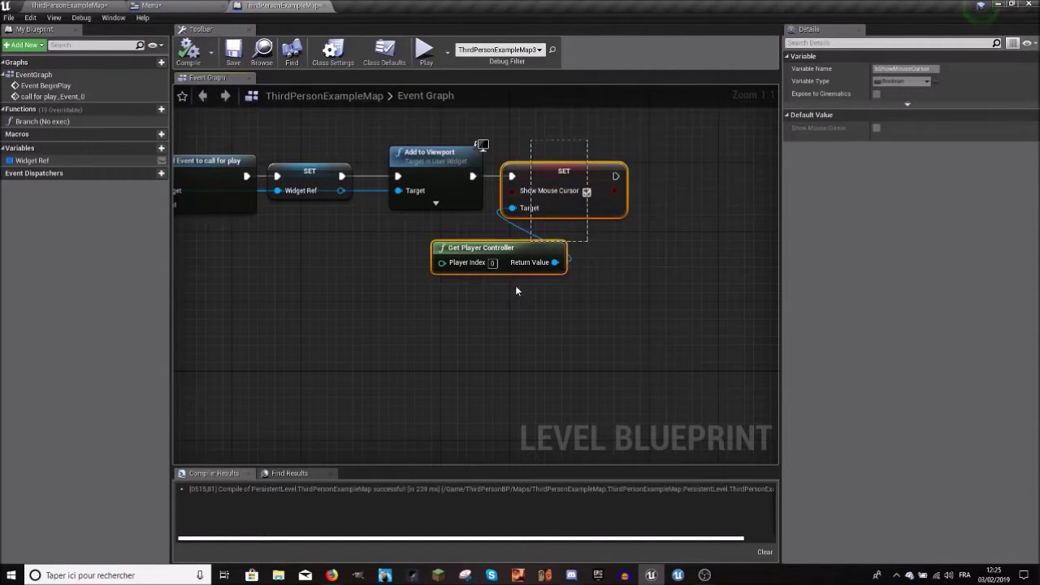
pyautogui.hotkey('ctrl', 'v')
pyautogui.moveTo(582, 307)
pyautogui.mouseDown()
pyautogui.moveTo(200, 305)
pyautogui.moveTo(663, 281)
pyautogui.moveTo(647, 299)
pyautogui.mouseUp()
pyautogui.click(662, 281)
pyautogui.moveTo(552, 303); pyautogui.dragTo(601, 299)
# - Play-test twice, starting from the Mountains menu each time, then reopen the level blueprint graph
pyautogui.click(69, 5)
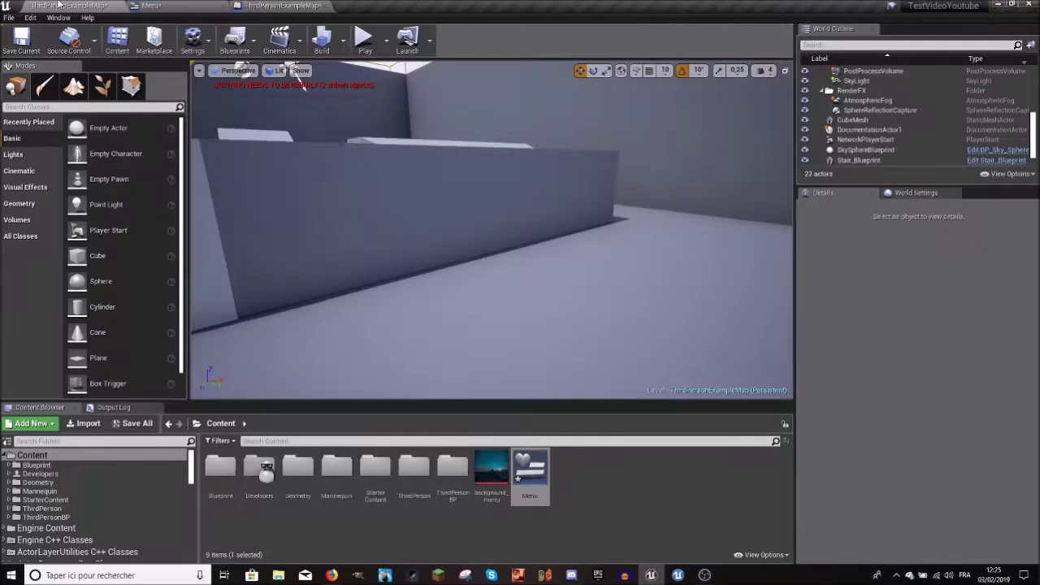
pyautogui.click(365, 37)
pyautogui.click(267, 251)
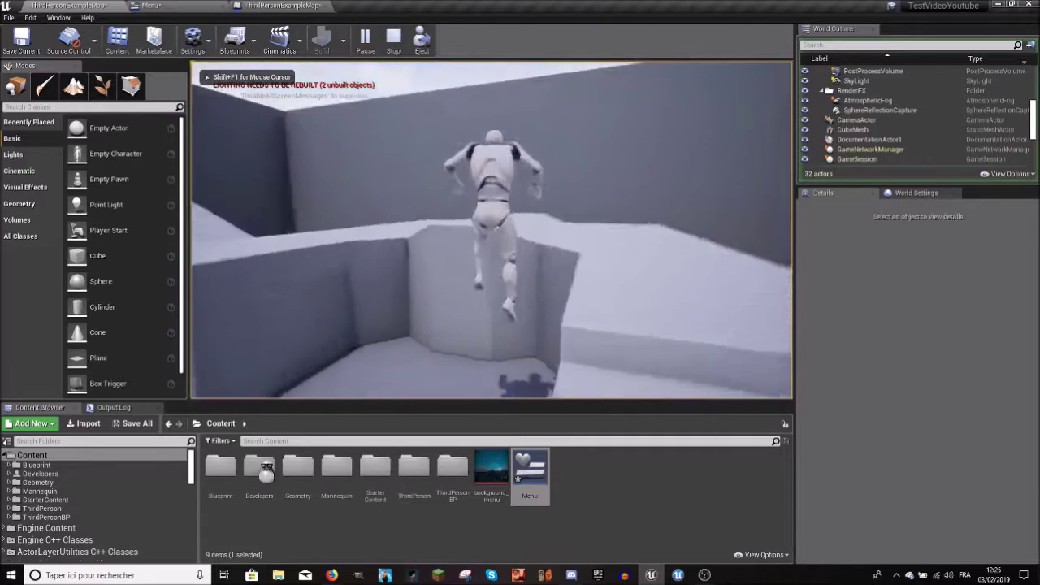
pyautogui.press('Escape')
pyautogui.hotkey('alt', 'p')
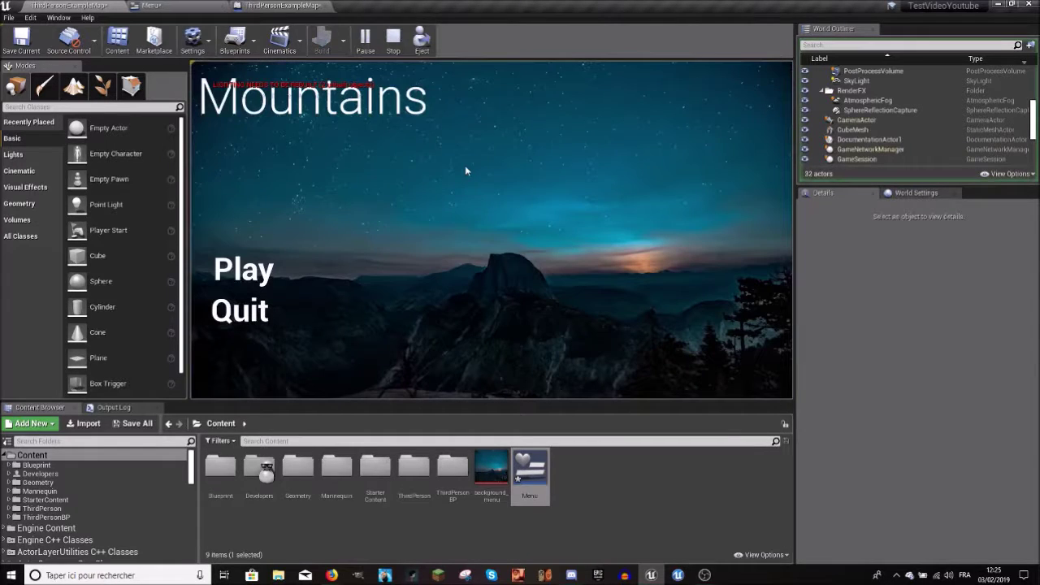
pyautogui.click(252, 262)
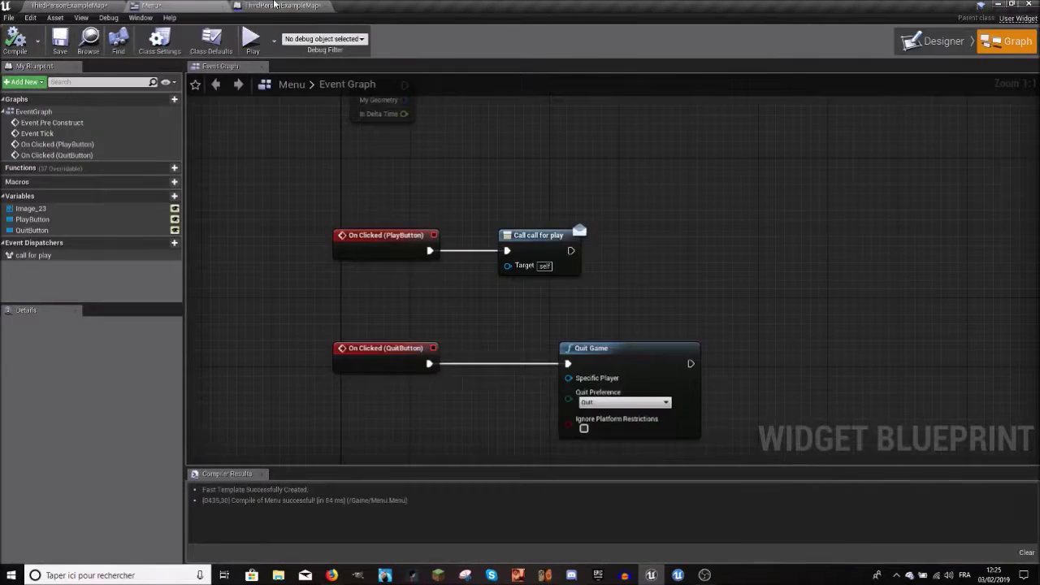
pyautogui.click(274, 5)
# - Add a Cast To ThirdPersonCharacter node after Event BeginPlay via 'cast to third'
pyautogui.moveTo(373, 283); pyautogui.dragTo(323, 279)
pyautogui.moveTo(323, 279)
pyautogui.mouseDown(button='right')
pyautogui.moveTo(269, 282)
pyautogui.moveTo(348, 262)
pyautogui.mouseUp(button='right')
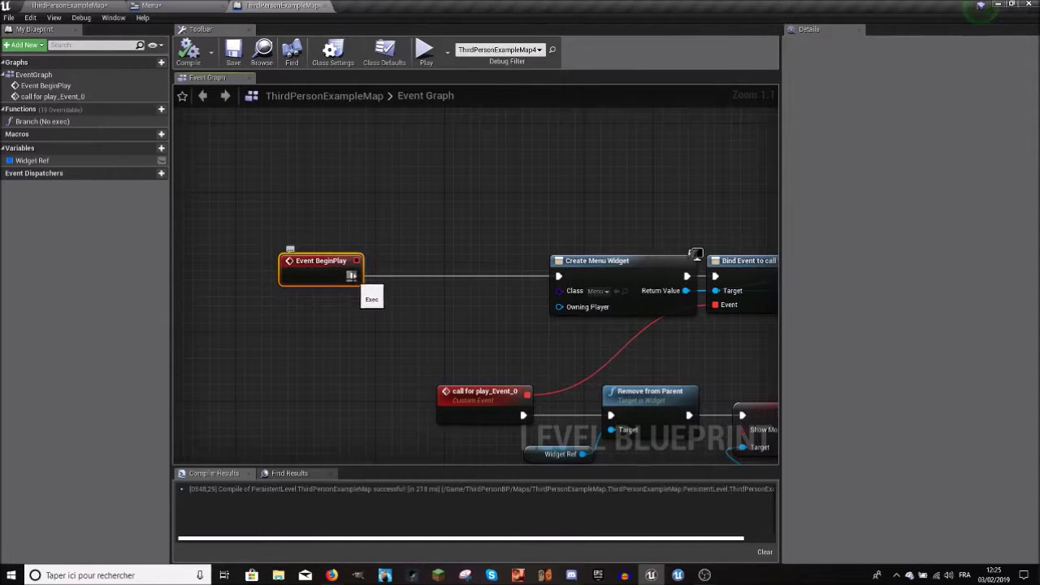
pyautogui.moveTo(372, 274); pyautogui.dragTo(375, 277)
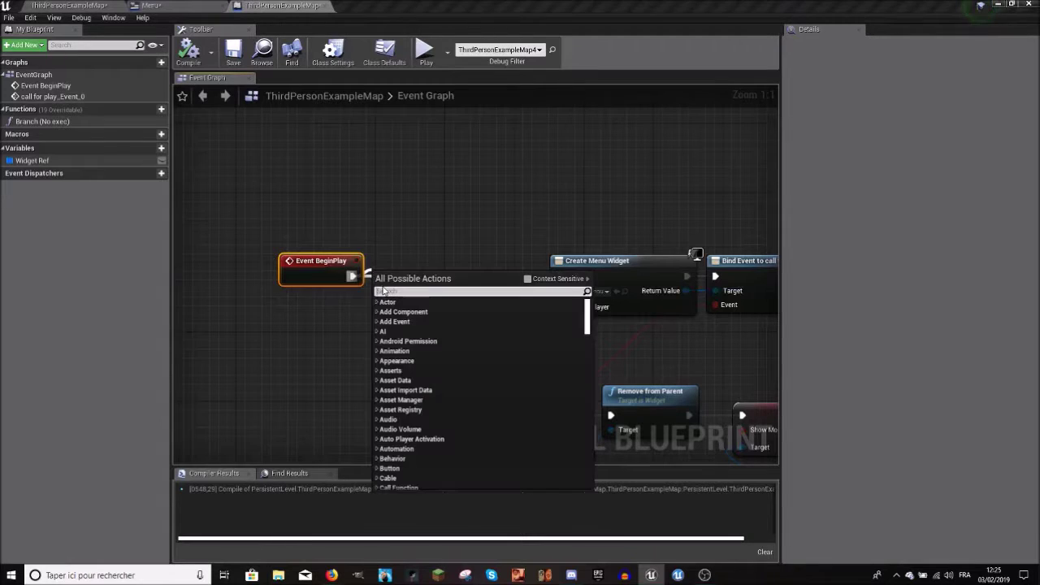
pyautogui.write('cast to third')
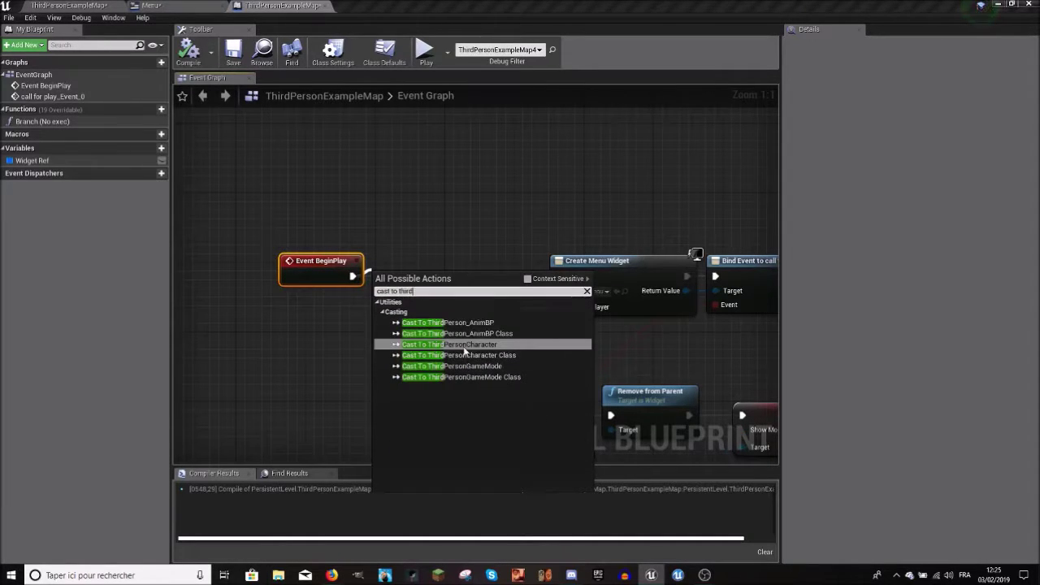
pyautogui.click(468, 344)
pyautogui.moveTo(329, 268); pyautogui.dragTo(284, 270)
pyautogui.moveTo(432, 295); pyautogui.dragTo(404, 295)
pyautogui.moveTo(356, 246); pyautogui.dragTo(445, 247, button='right')
pyautogui.moveTo(467, 263); pyautogui.dragTo(459, 263)
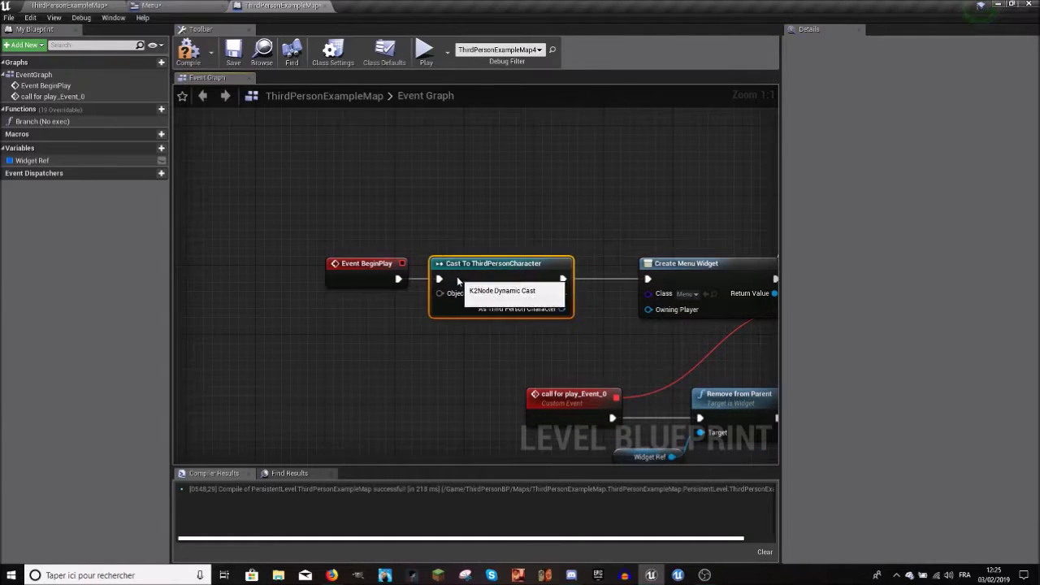
# - Compile the level blueprint, which errors on Object, and switch to the level editor
pyautogui.click(200, 49)
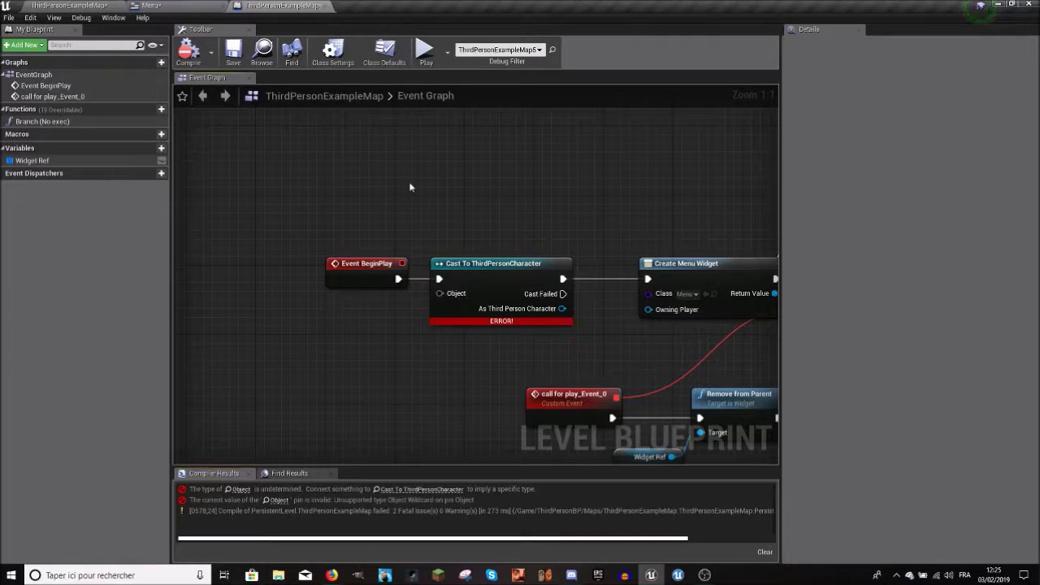
pyautogui.click(150, 5)
pyautogui.click(69, 5)
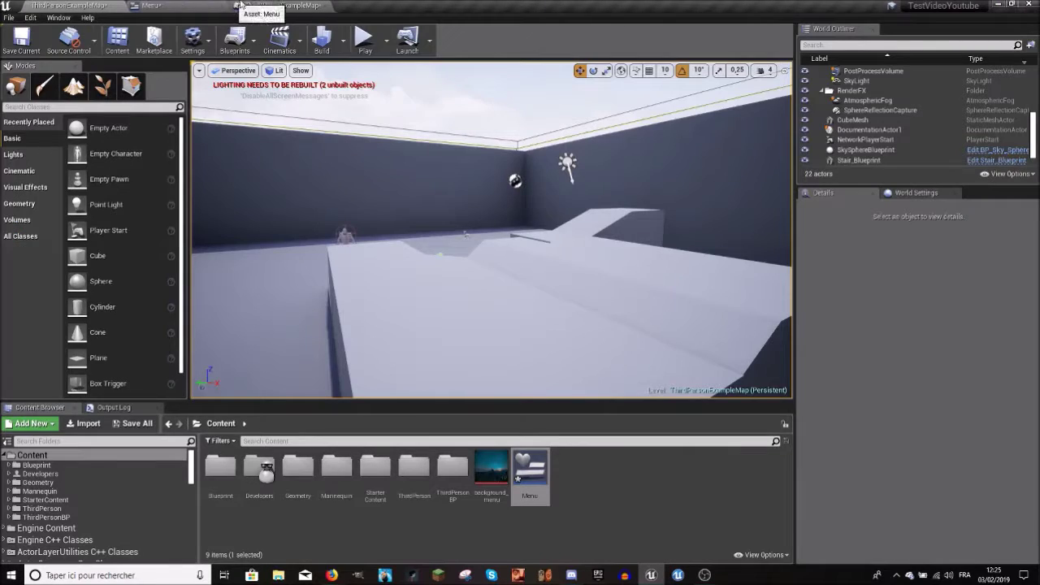
# - Feed a Get Player Character node into the cast's Object input and compile successfully
pyautogui.click(244, 5)
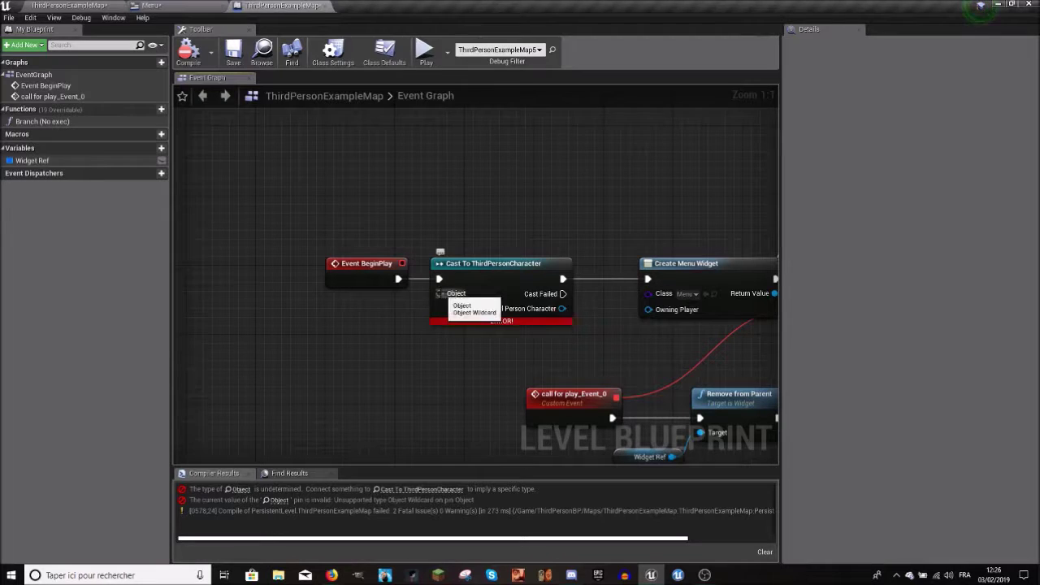
pyautogui.moveTo(437, 307); pyautogui.dragTo(428, 307)
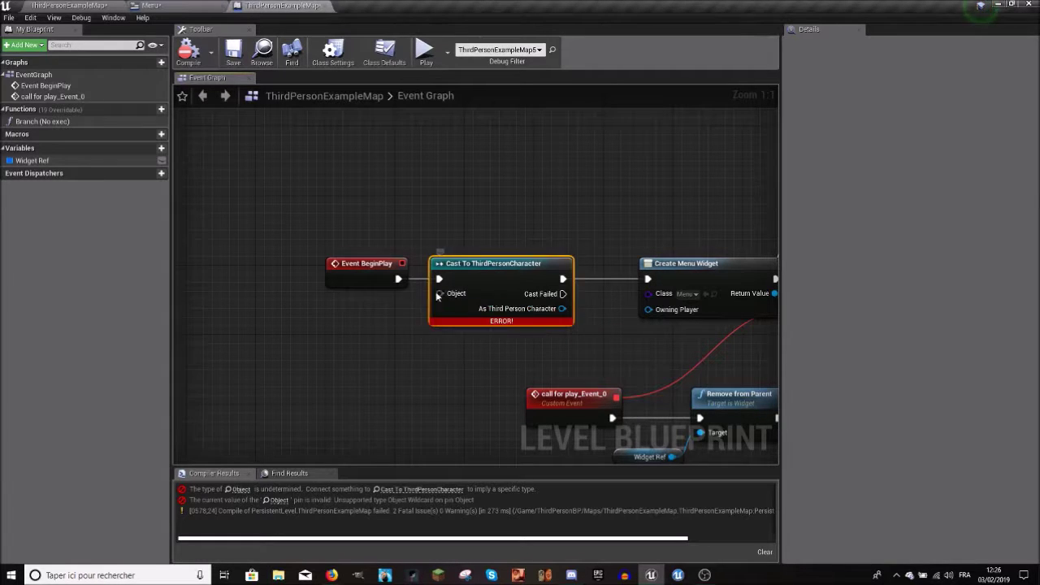
pyautogui.moveTo(354, 326); pyautogui.dragTo(349, 325)
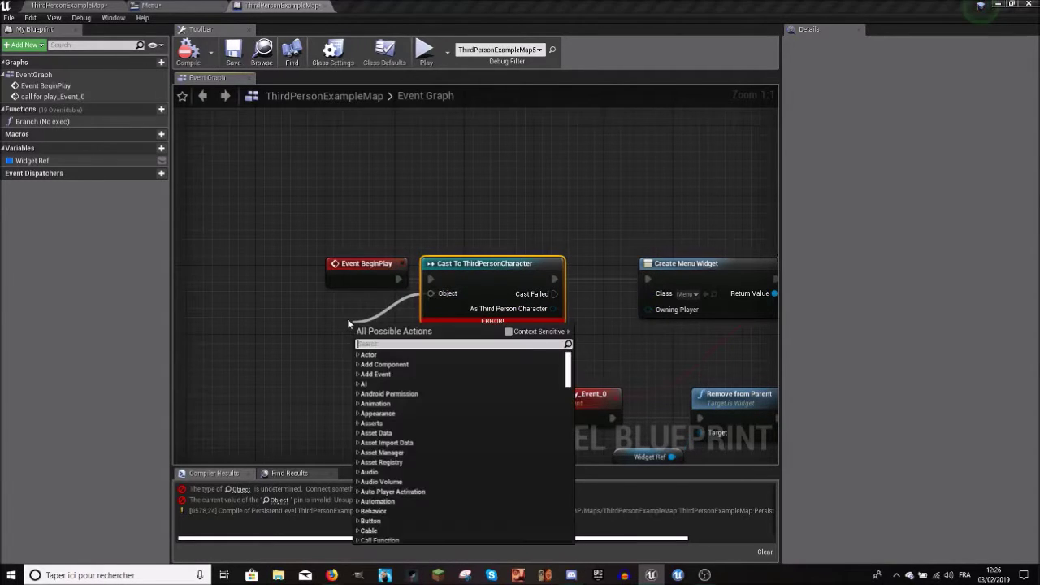
pyautogui.write('get player cha')
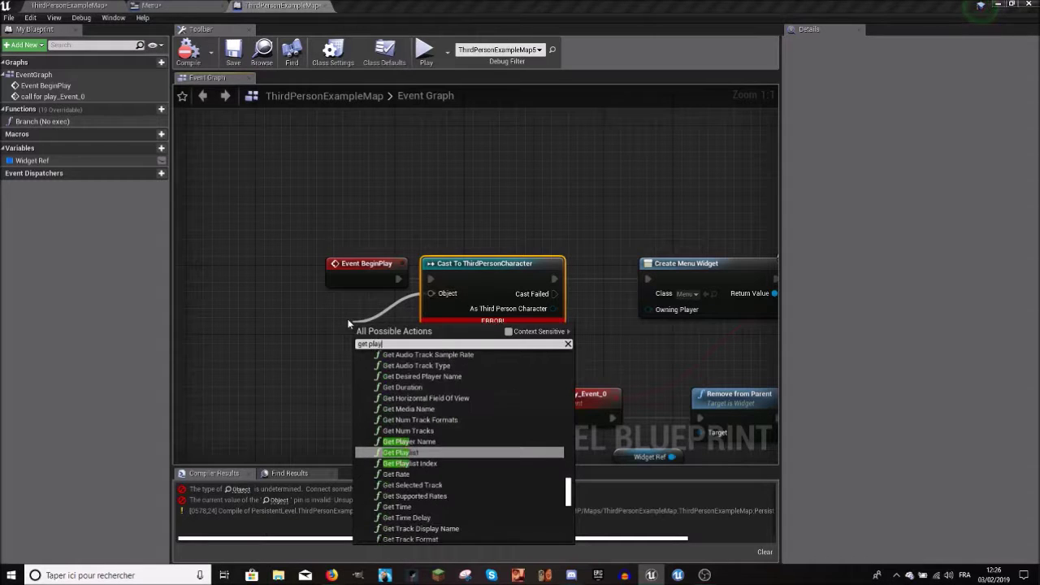
pyautogui.write('a')
pyautogui.press('BackSpace')
pyautogui.write('ra')
pyautogui.click(423, 366)
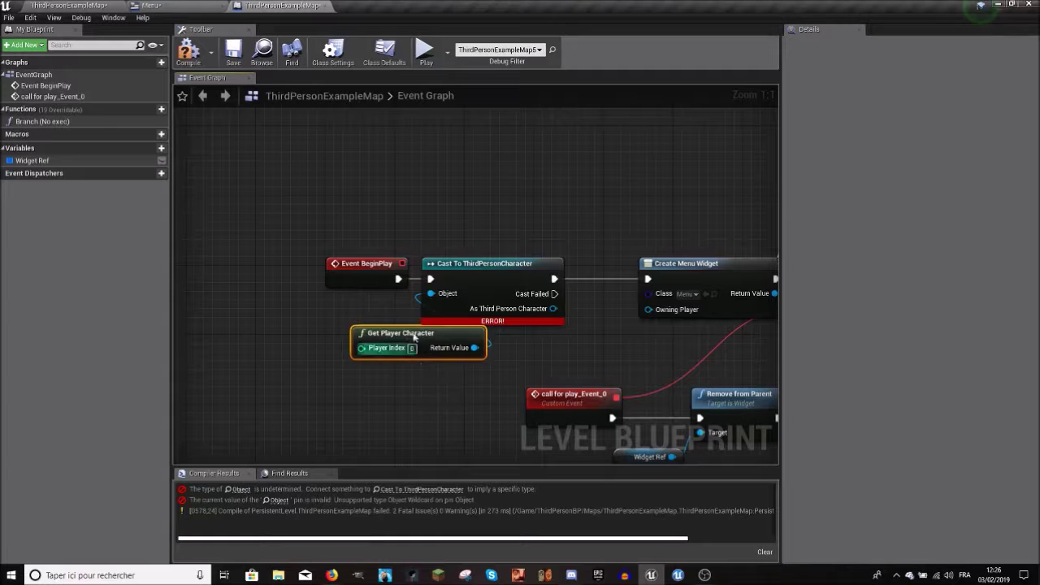
pyautogui.moveTo(398, 327); pyautogui.dragTo(296, 313)
pyautogui.click(188, 50)
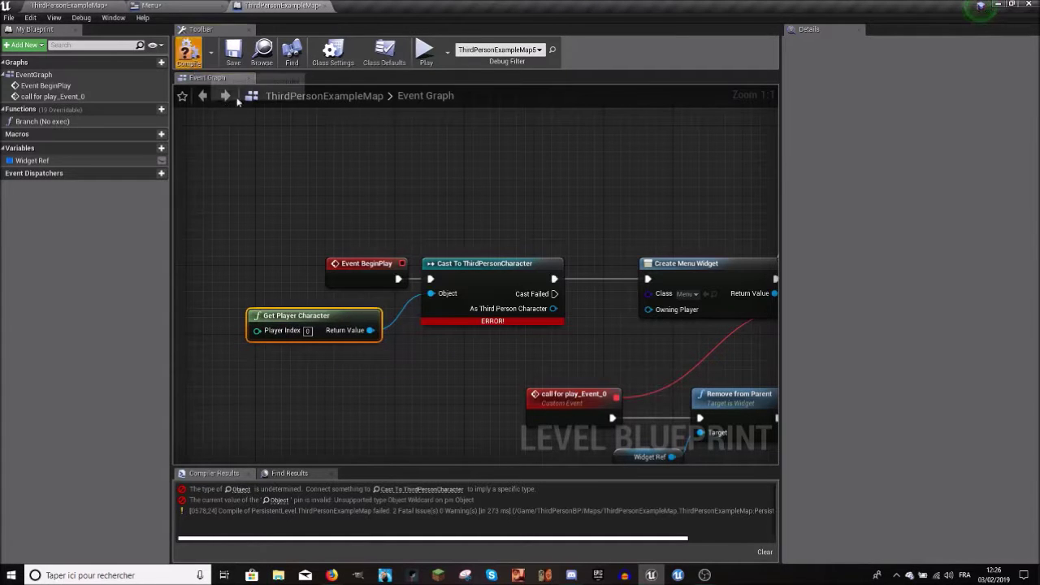
# - Tidy Event BeginPlay, the cast node and Get Player Character into a neat layout
pyautogui.moveTo(483, 234); pyautogui.dragTo(405, 200, button='right')
pyautogui.moveTo(355, 276); pyautogui.dragTo(440, 264, button='right')
pyautogui.click(285, 271)
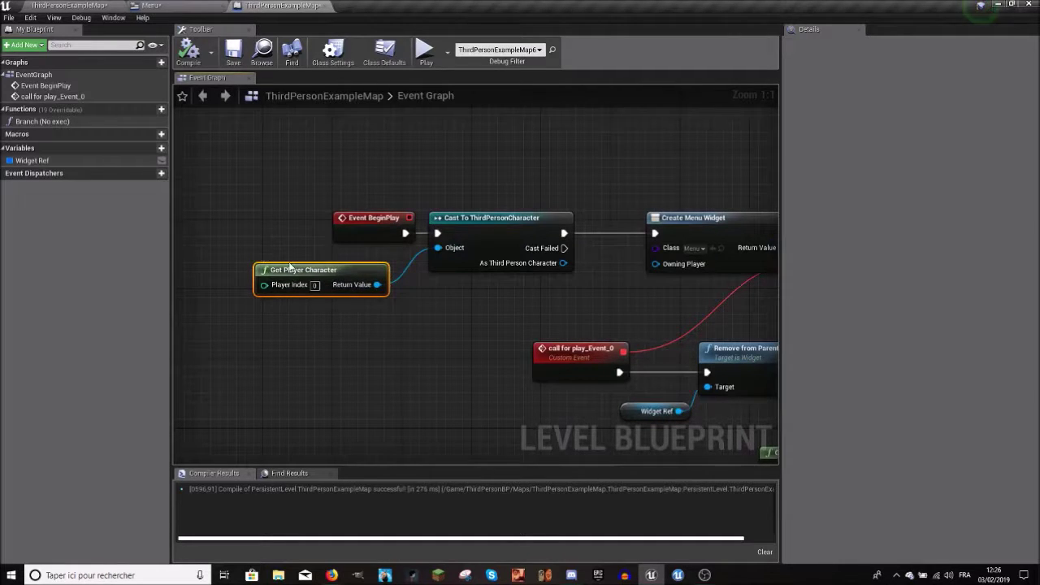
pyautogui.moveTo(322, 274); pyautogui.dragTo(234, 300, button='right')
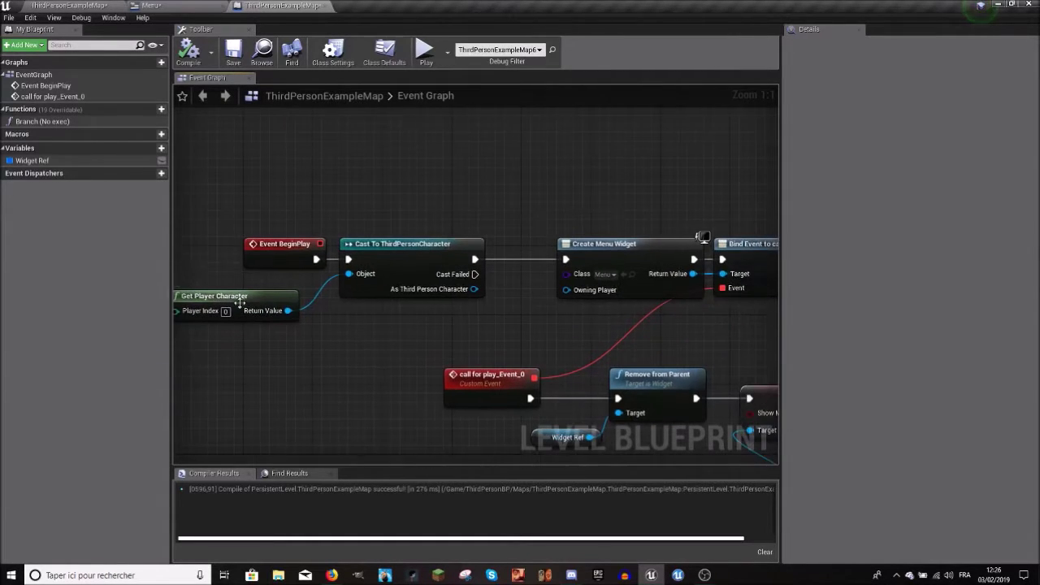
pyautogui.moveTo(350, 233); pyautogui.dragTo(262, 265, button='right')
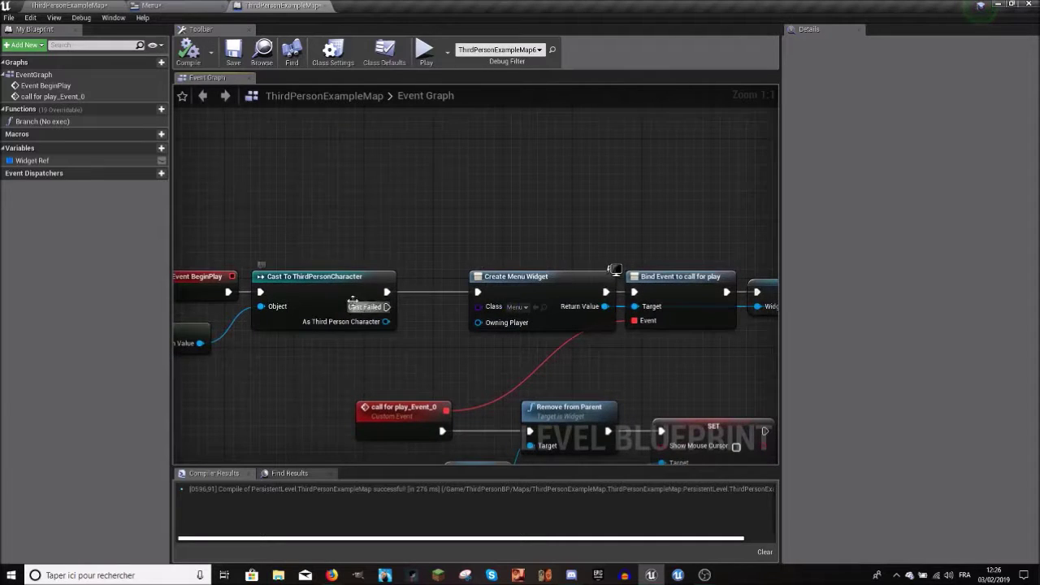
pyautogui.moveTo(356, 306); pyautogui.dragTo(568, 302, button='right')
pyautogui.moveTo(604, 226); pyautogui.dragTo(411, 272)
pyautogui.moveTo(471, 286); pyautogui.dragTo(428, 286)
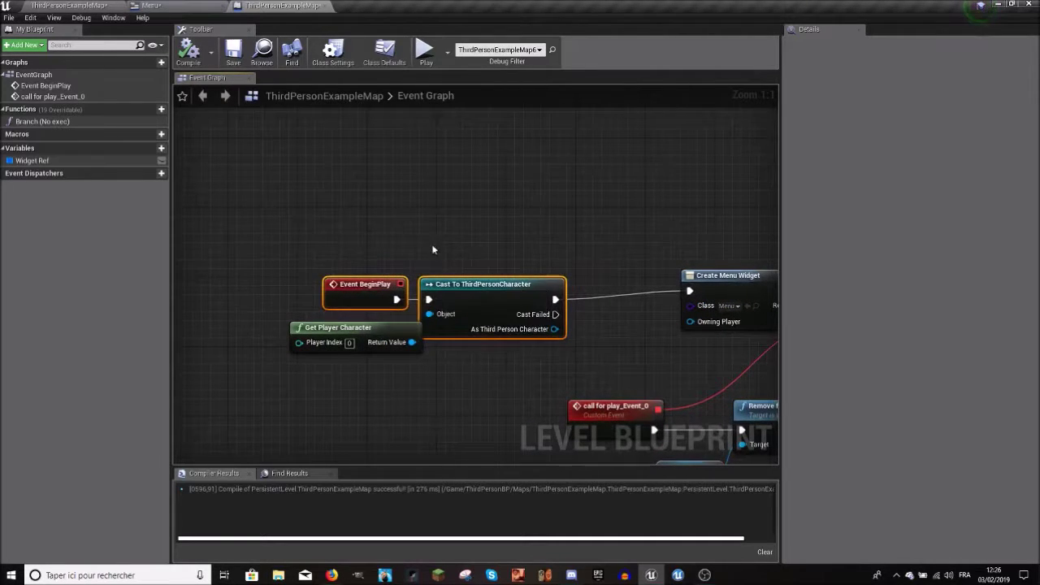
pyautogui.moveTo(358, 335); pyautogui.dragTo(300, 365)
pyautogui.moveTo(450, 304); pyautogui.dragTo(397, 288, button='right')
pyautogui.click(374, 259)
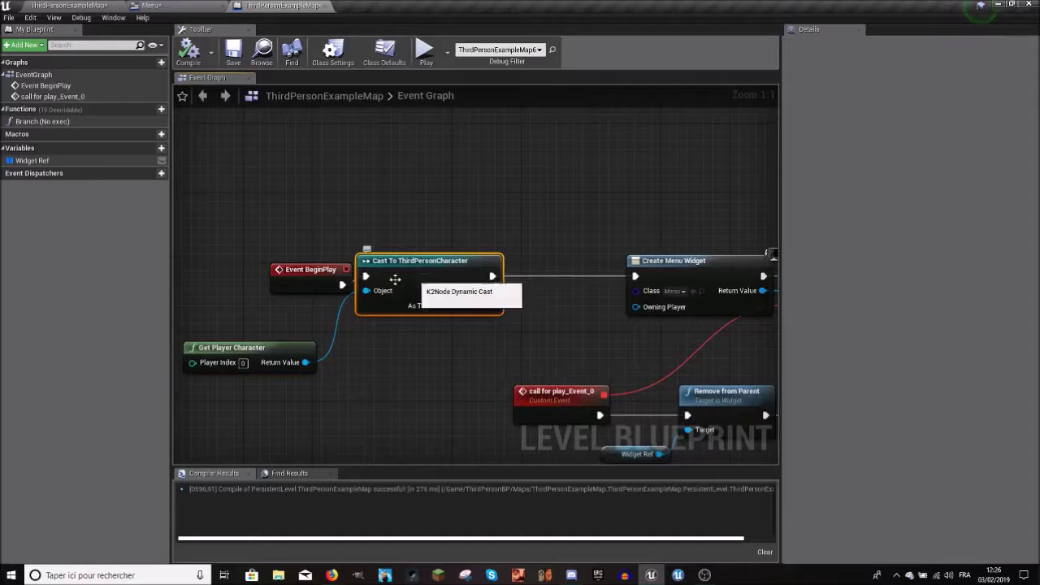
# - Add Disable Input after the cast, with As Third Person Character wired to its Target
pyautogui.moveTo(324, 277); pyautogui.dragTo(283, 263, button='right')
pyautogui.moveTo(452, 270); pyautogui.dragTo(496, 276)
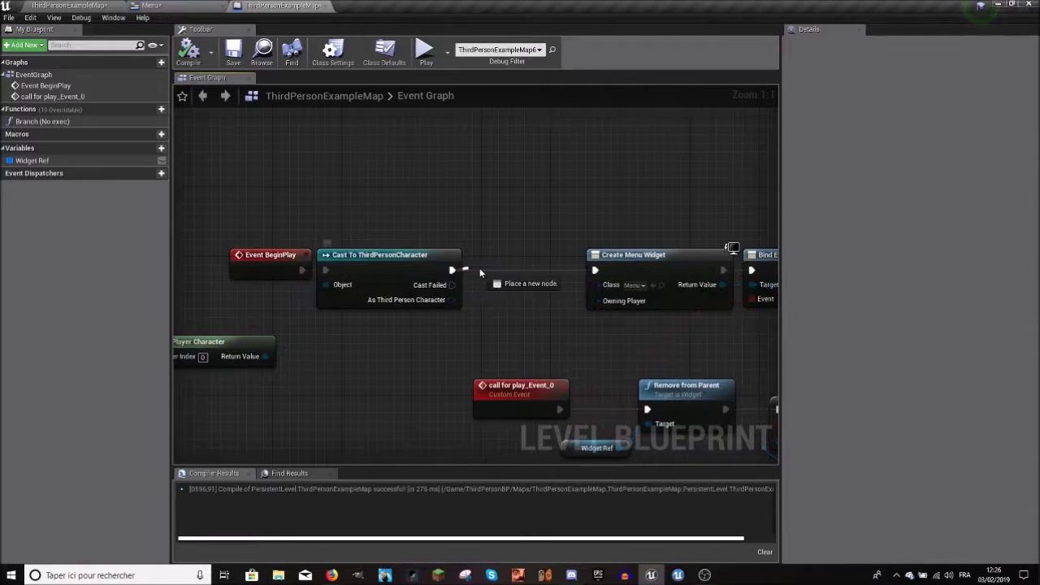
pyautogui.write('disable inut')
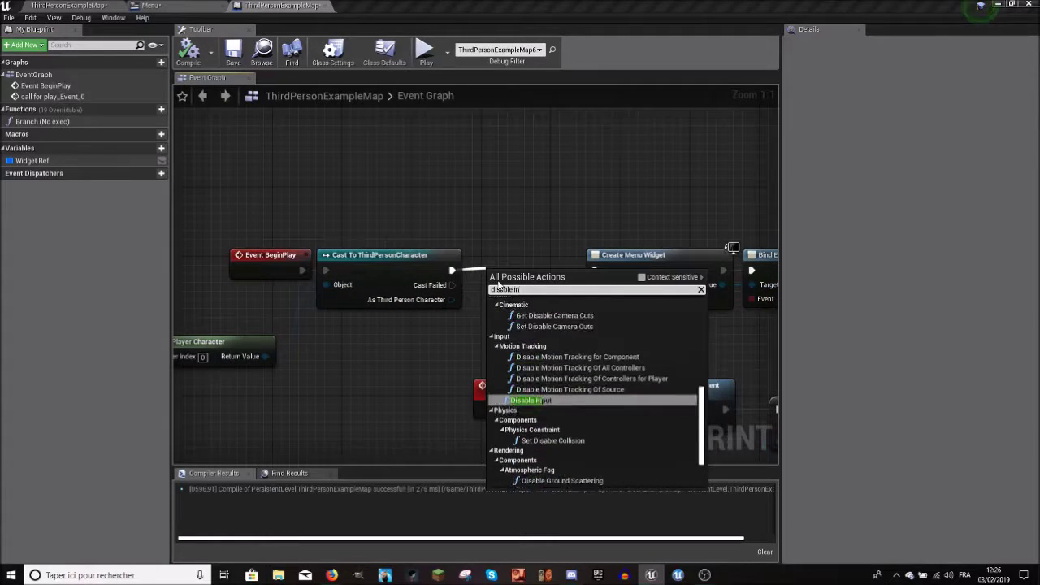
pyautogui.press('BackSpace')
pyautogui.press('BackSpace')
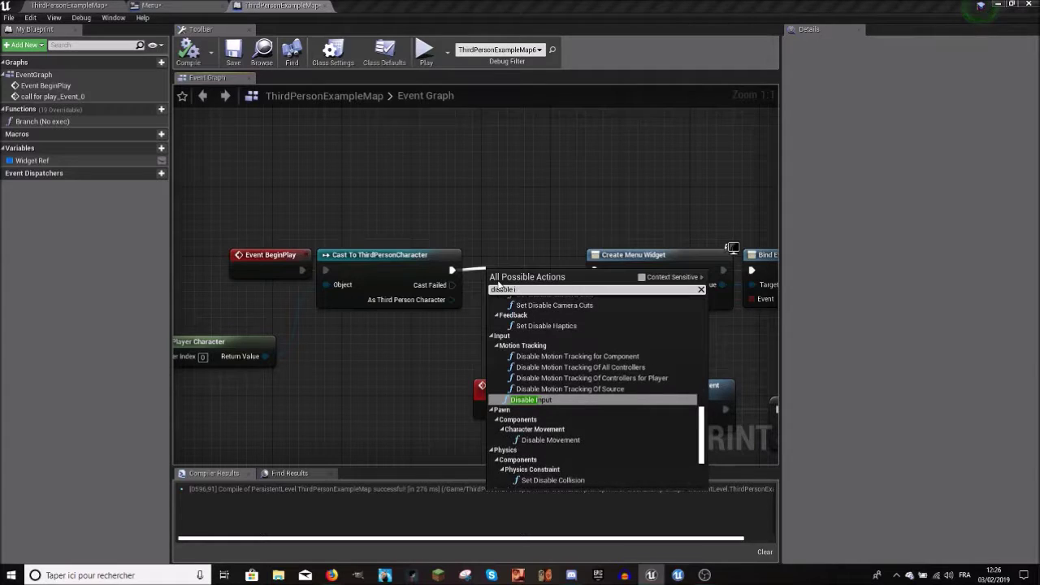
pyautogui.click(561, 421)
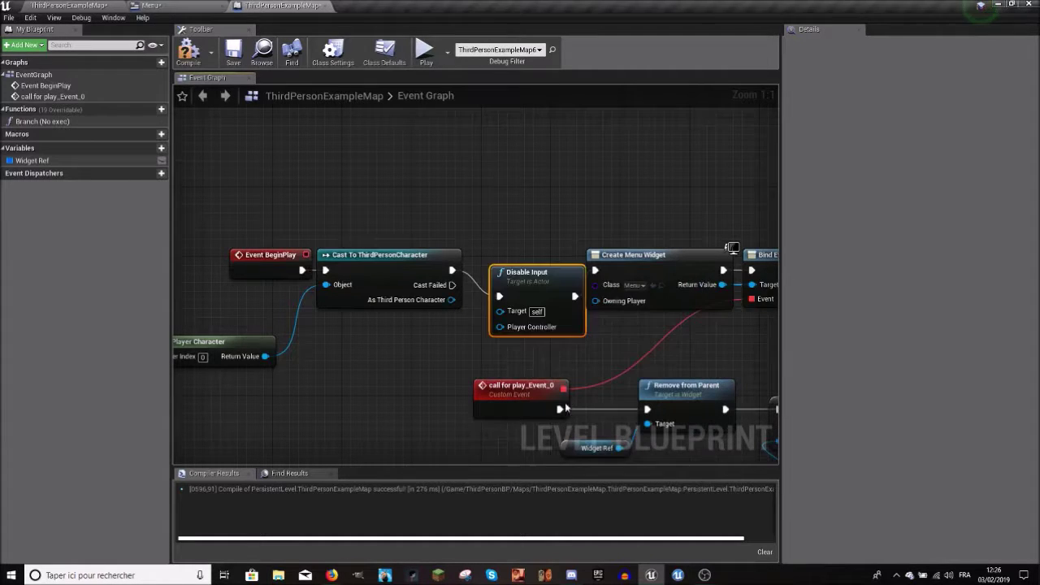
pyautogui.moveTo(525, 312); pyautogui.dragTo(508, 285)
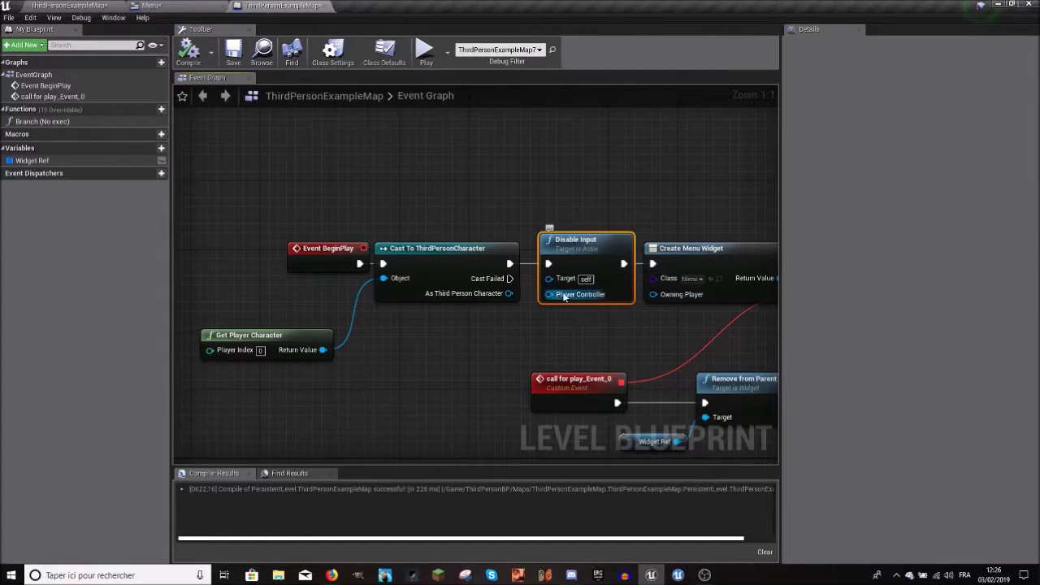
pyautogui.moveTo(548, 278); pyautogui.dragTo(505, 299)
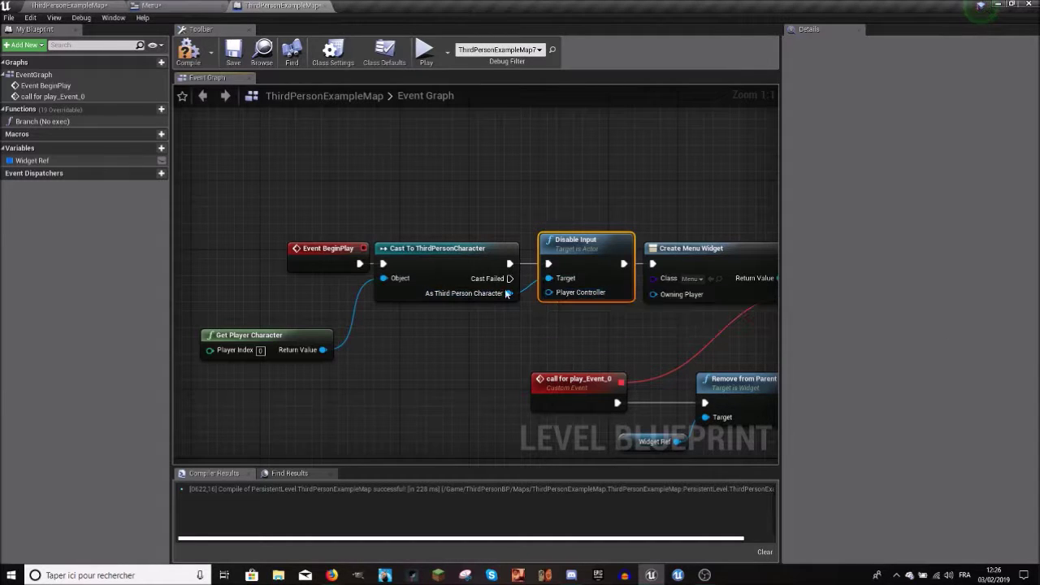
# - Feed Get Player Controller into Disable Input's Player Controller and compile
pyautogui.moveTo(549, 293); pyautogui.dragTo(551, 294)
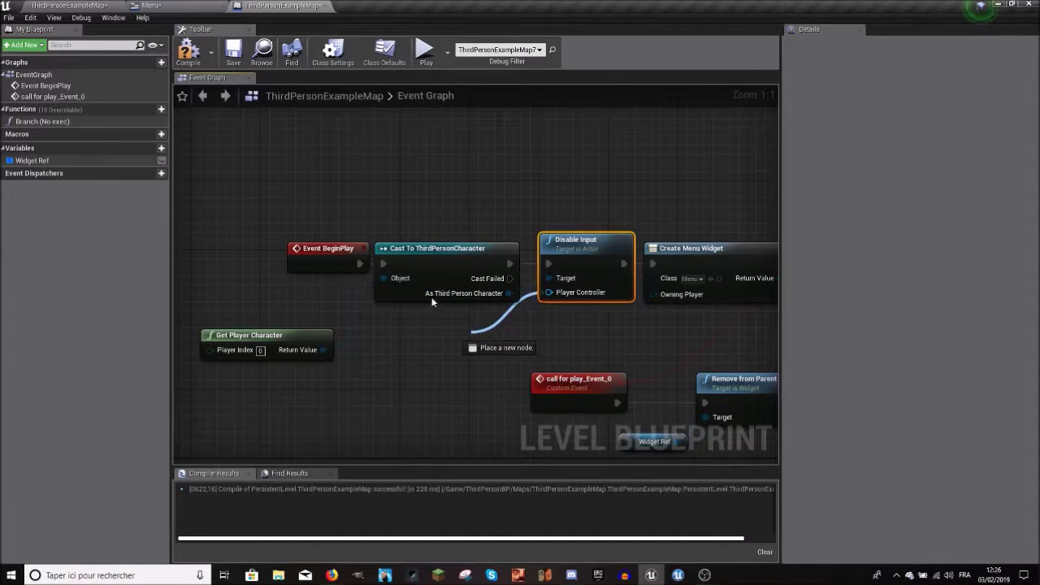
pyautogui.moveTo(438, 307); pyautogui.dragTo(456, 302)
pyautogui.write('get player contr')
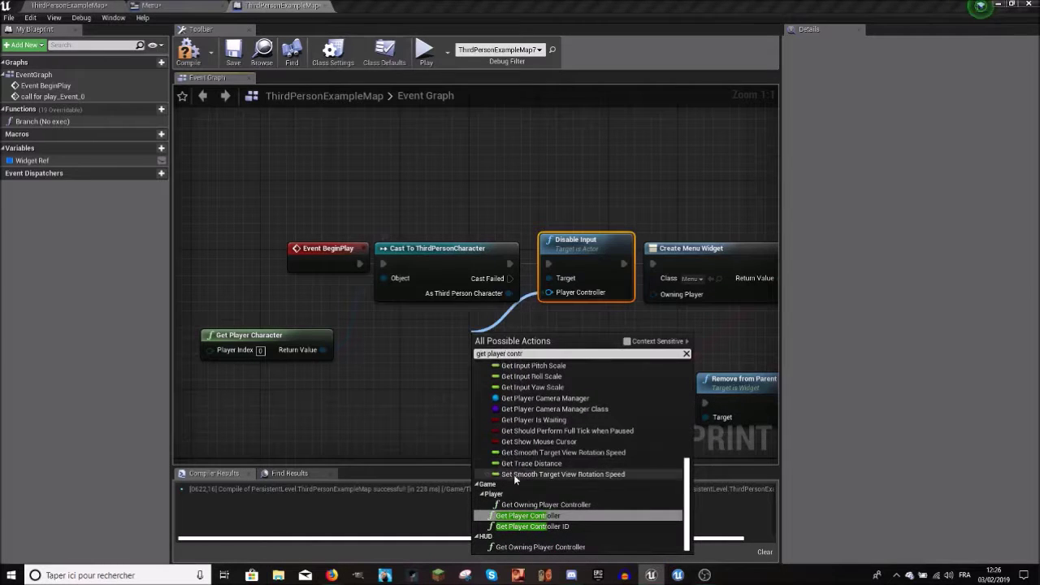
pyautogui.click(541, 516)
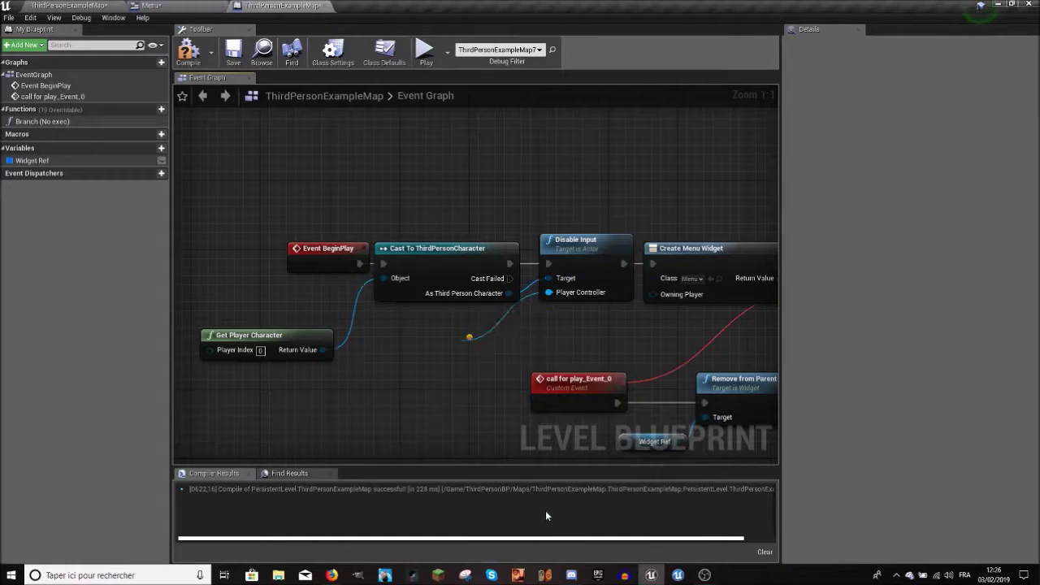
pyautogui.moveTo(530, 341); pyautogui.dragTo(533, 325)
pyautogui.moveTo(478, 375); pyautogui.dragTo(366, 381, button='right')
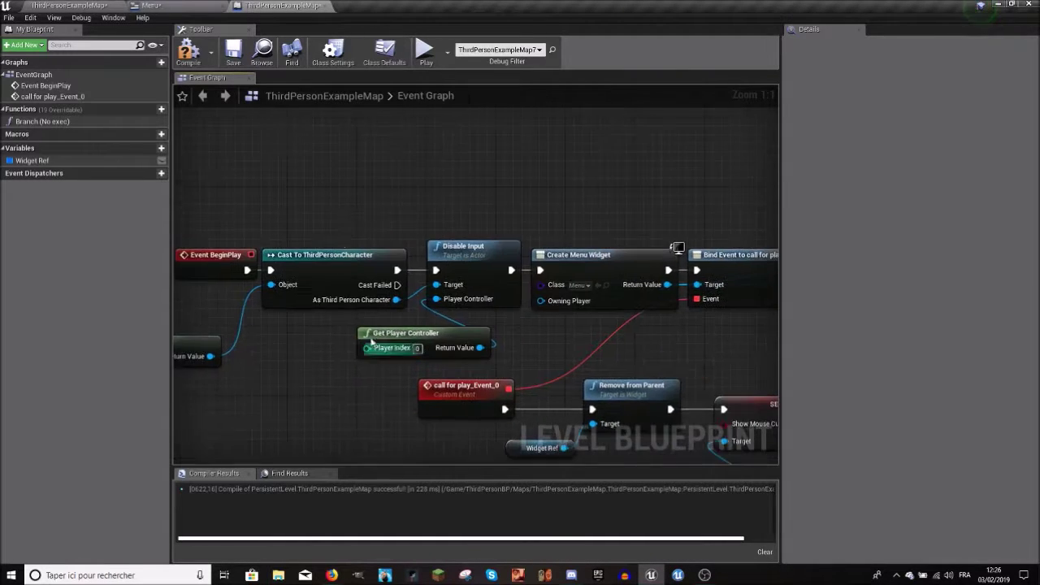
pyautogui.click(183, 59)
pyautogui.moveTo(704, 389)
pyautogui.mouseDown(button='right')
pyautogui.moveTo(386, 233)
pyautogui.moveTo(509, 240)
pyautogui.mouseUp(button='right')
# - Add an Enable Input node after the Show Mouse Cursor SET node
pyautogui.moveTo(649, 284); pyautogui.dragTo(505, 295, button='right')
pyautogui.scroll(-2, 486, 271)
pyautogui.scroll(2, 486, 271)
pyautogui.moveTo(488, 303); pyautogui.dragTo(545, 299)
pyautogui.write('enable input')
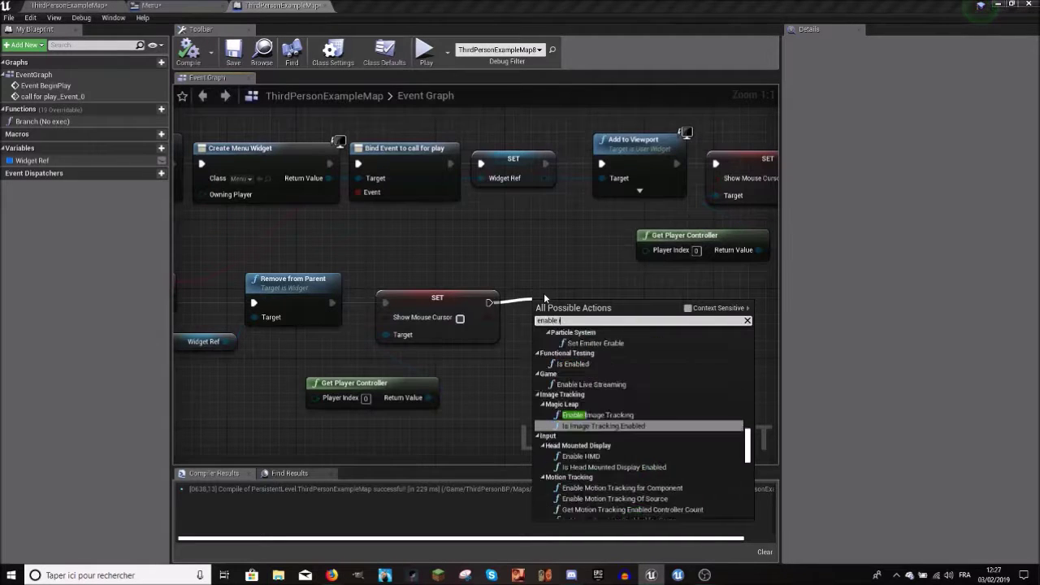
pyautogui.click(585, 449)
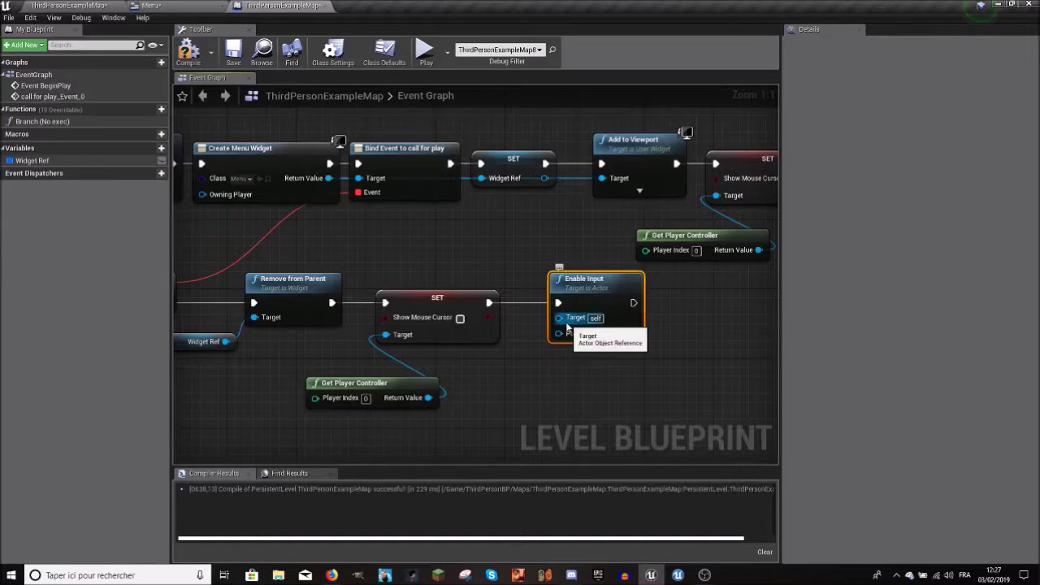
pyautogui.moveTo(567, 327); pyautogui.dragTo(496, 288, button='right')
pyautogui.moveTo(574, 273)
pyautogui.mouseDown()
pyautogui.moveTo(671, 274)
pyautogui.moveTo(784, 254)
pyautogui.mouseUp()
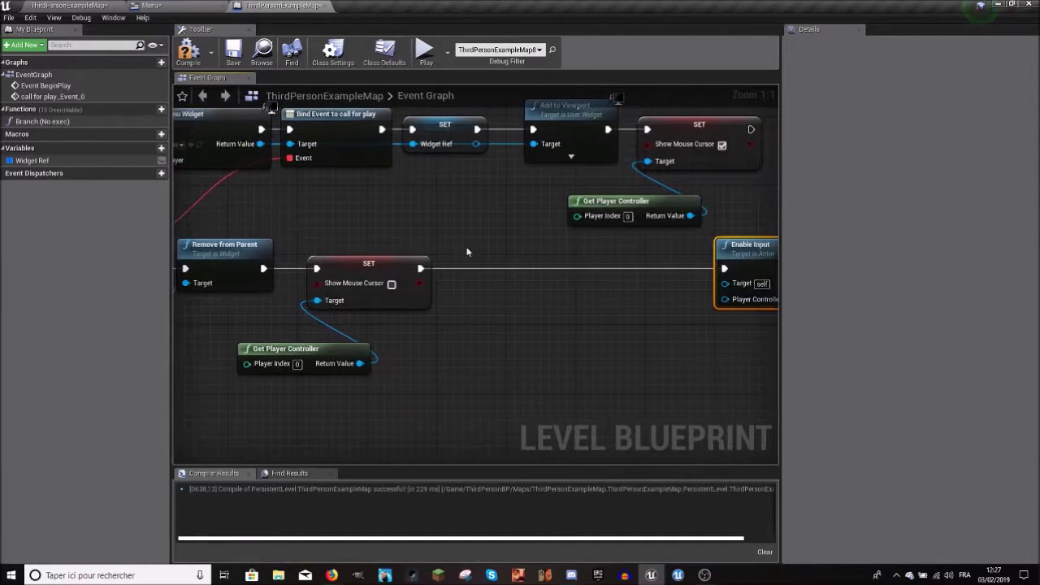
# - Insert Cast To ThirdPersonCharacter, fed by Get Player Character, between SET and Enable Input
pyautogui.moveTo(420, 268); pyautogui.dragTo(465, 268)
pyautogui.write('cast to')
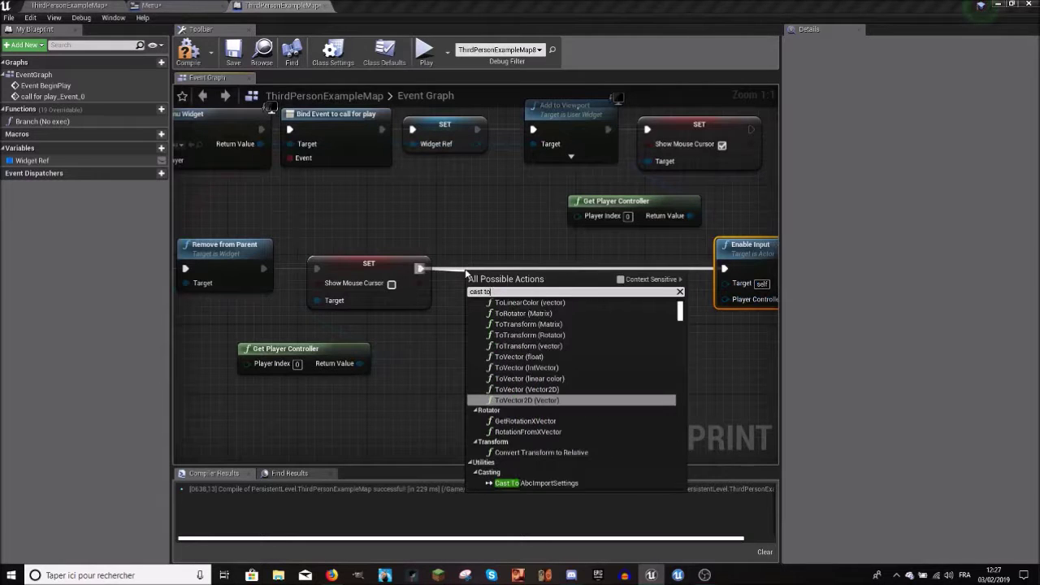
pyautogui.write(' third')
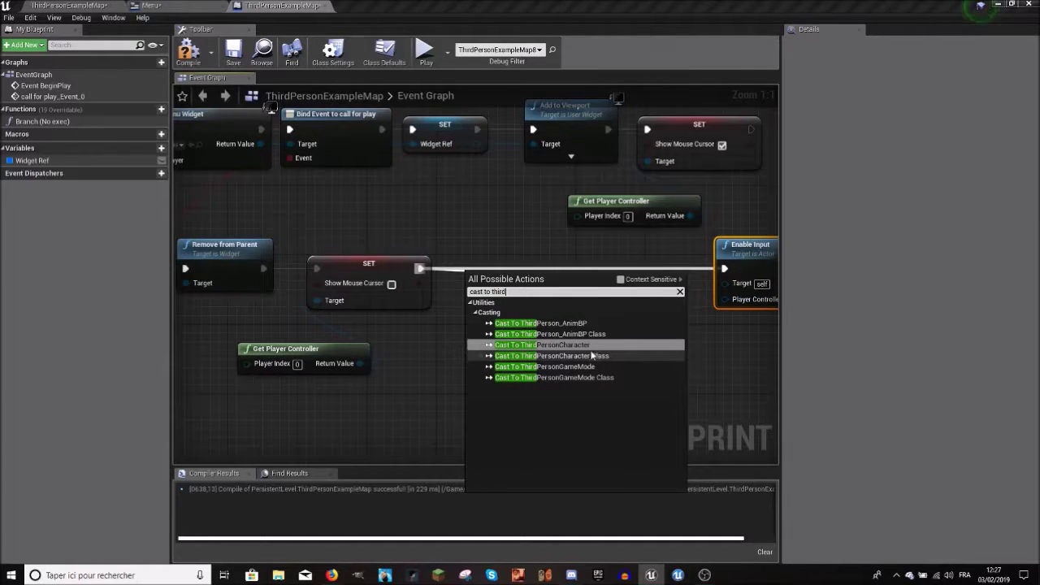
pyautogui.click(581, 346)
pyautogui.moveTo(490, 294)
pyautogui.mouseDown()
pyautogui.moveTo(531, 294)
pyautogui.moveTo(525, 285)
pyautogui.mouseUp()
pyautogui.moveTo(483, 368); pyautogui.dragTo(482, 368)
pyautogui.write('get pl')
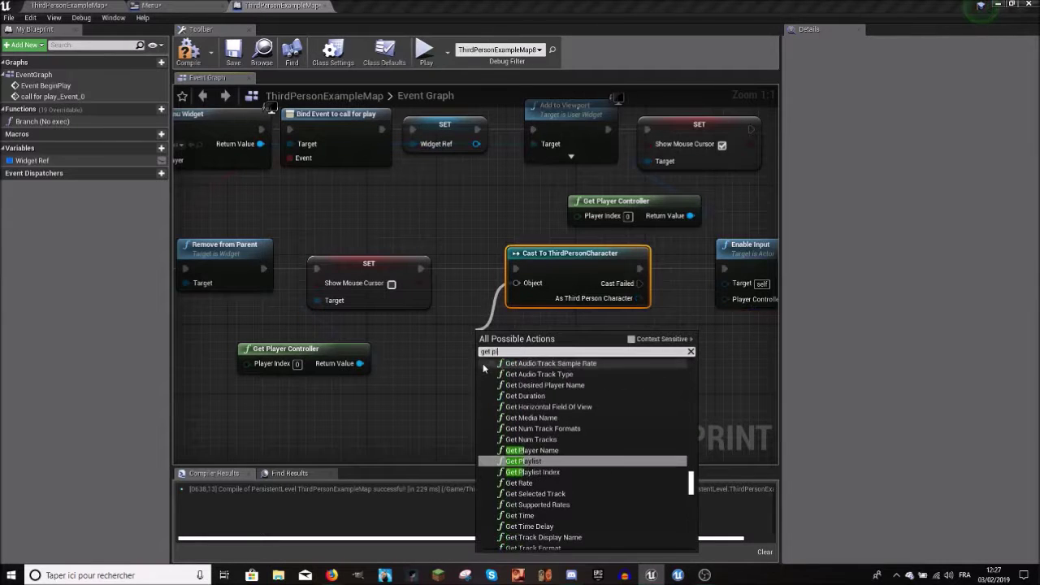
pyautogui.write('ayer ch')
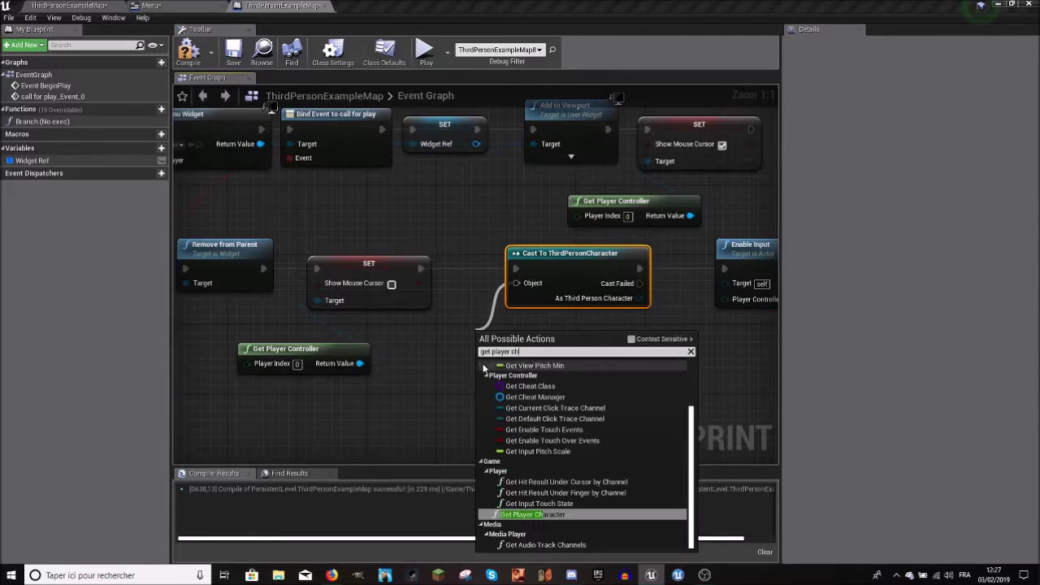
pyautogui.write('aracter')
pyautogui.click(535, 375)
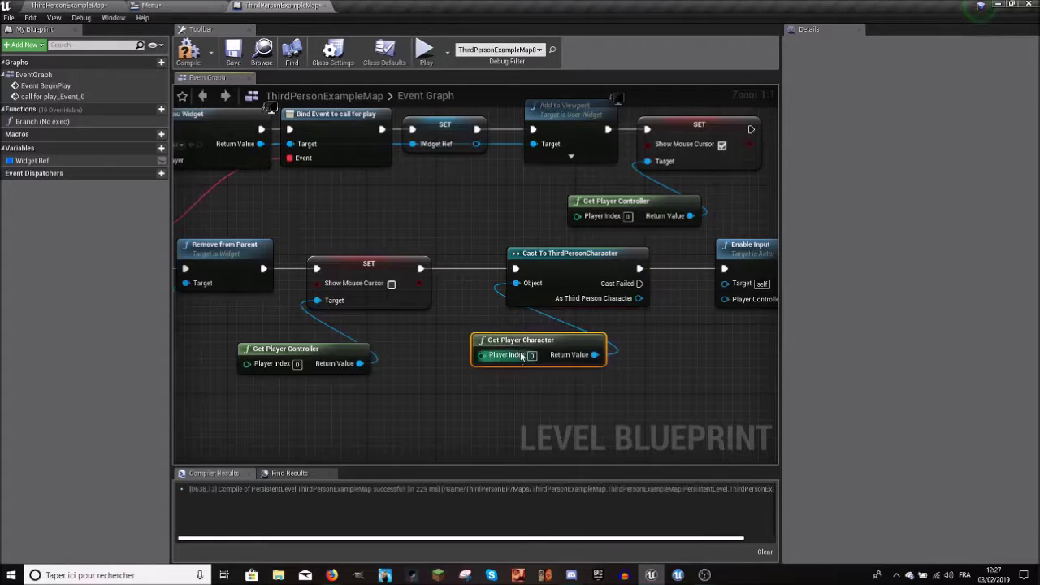
# - Route Get Player Controller through a reroute node into Enable Input's Player Controller
pyautogui.moveTo(624, 305); pyautogui.dragTo(494, 310, button='right')
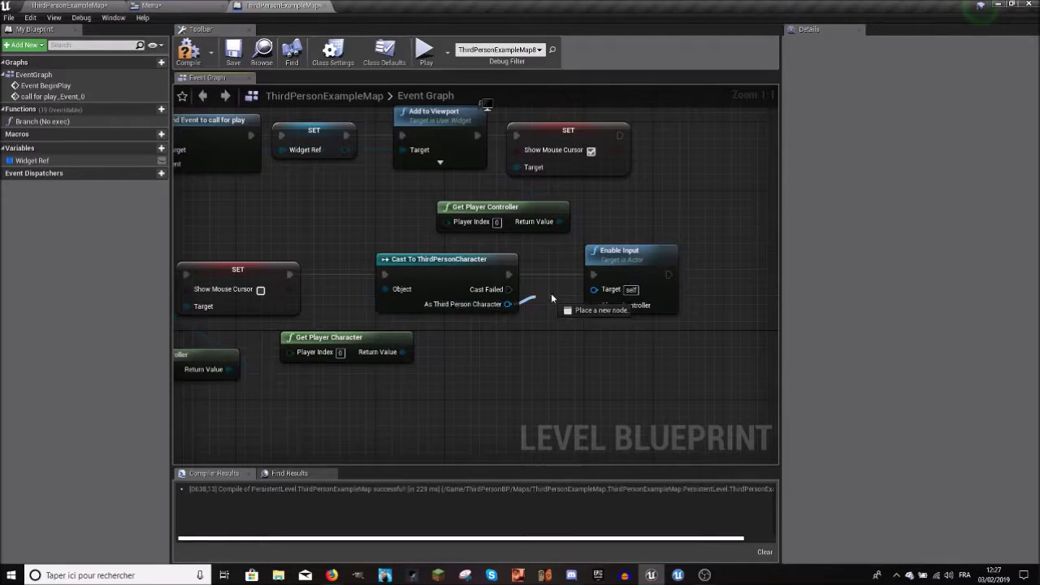
pyautogui.moveTo(594, 304); pyautogui.dragTo(545, 351)
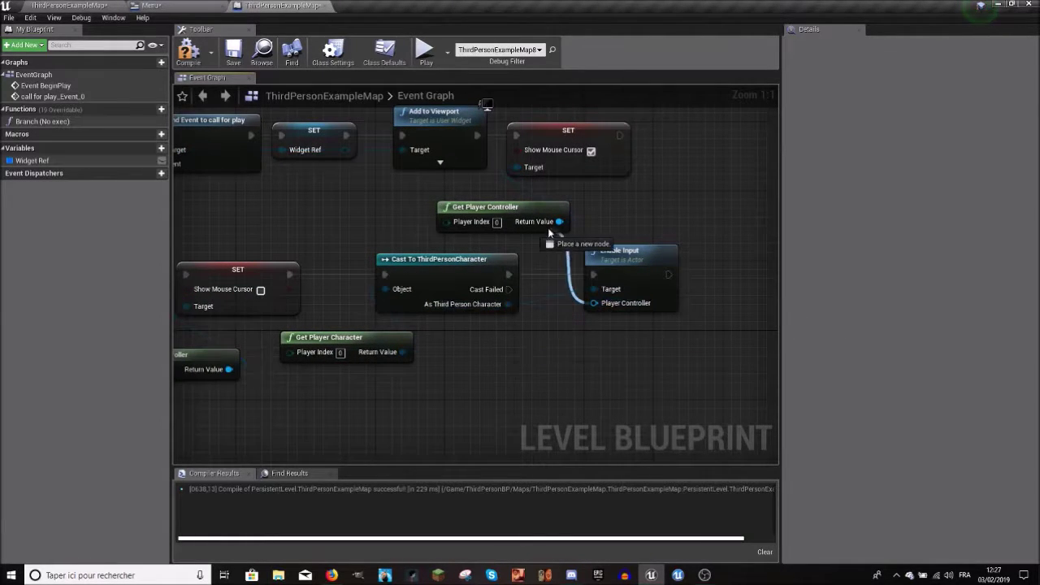
pyautogui.moveTo(446, 425); pyautogui.dragTo(459, 411)
pyautogui.moveTo(518, 335); pyautogui.dragTo(595, 324, button='right')
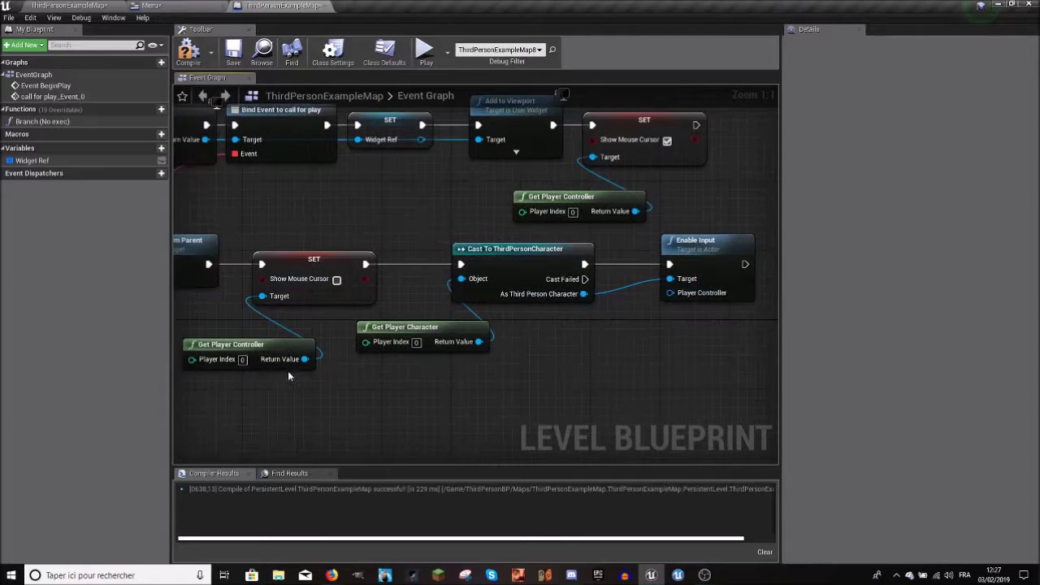
pyautogui.moveTo(274, 364); pyautogui.dragTo(543, 371)
pyautogui.moveTo(762, 170); pyautogui.dragTo(756, 362)
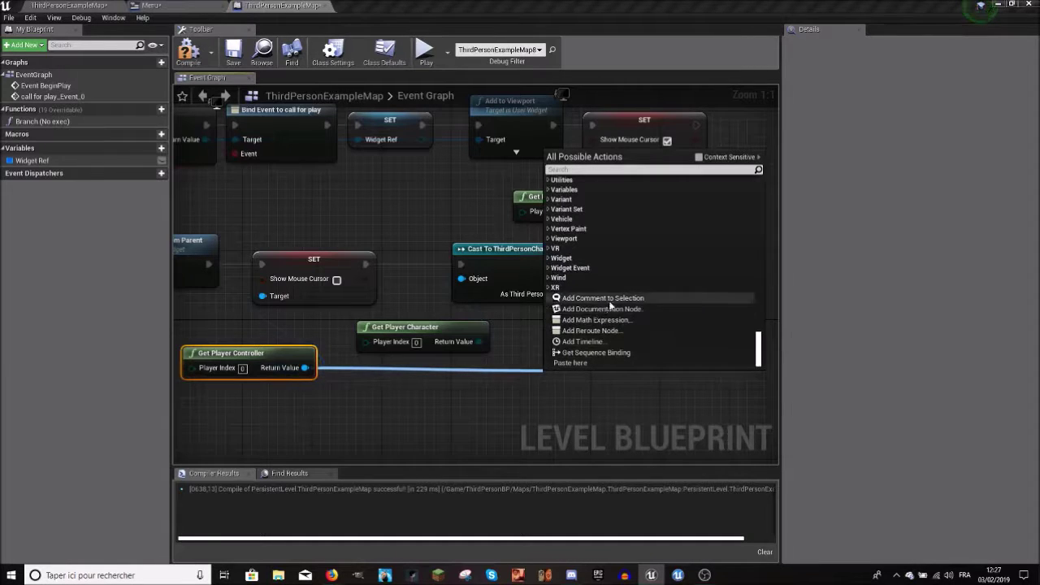
pyautogui.click(618, 332)
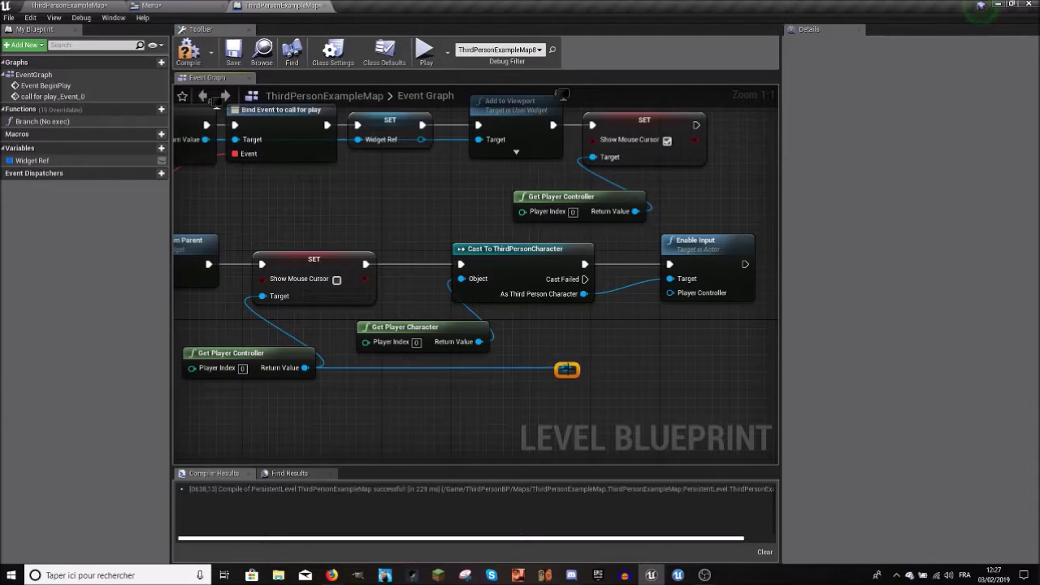
pyautogui.moveTo(567, 370); pyautogui.dragTo(666, 291)
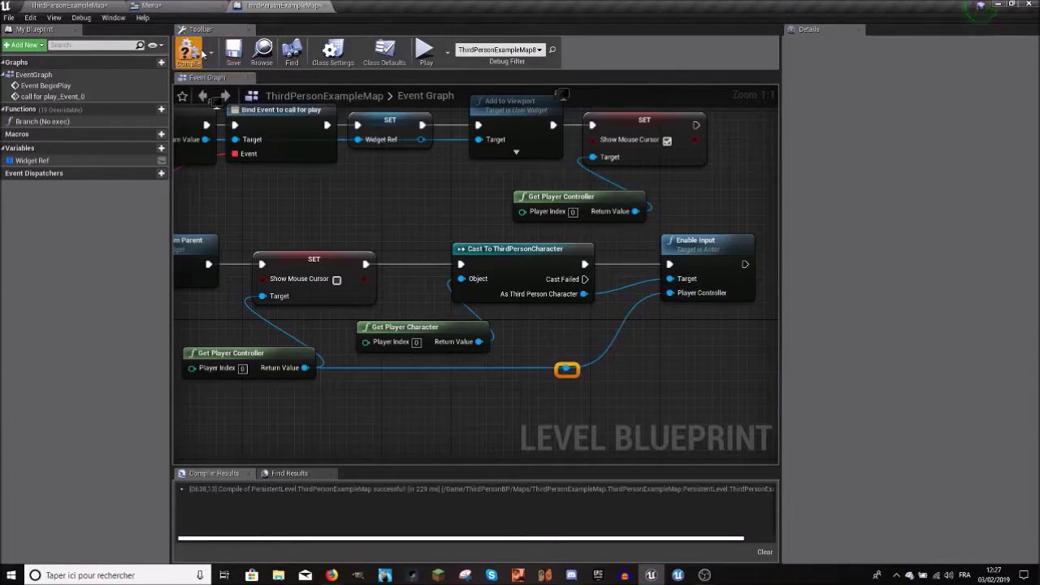
# - Play-test the level, start gameplay from the Mountains menu's Play button, then return to the Menu tab
pyautogui.click(48, 4)
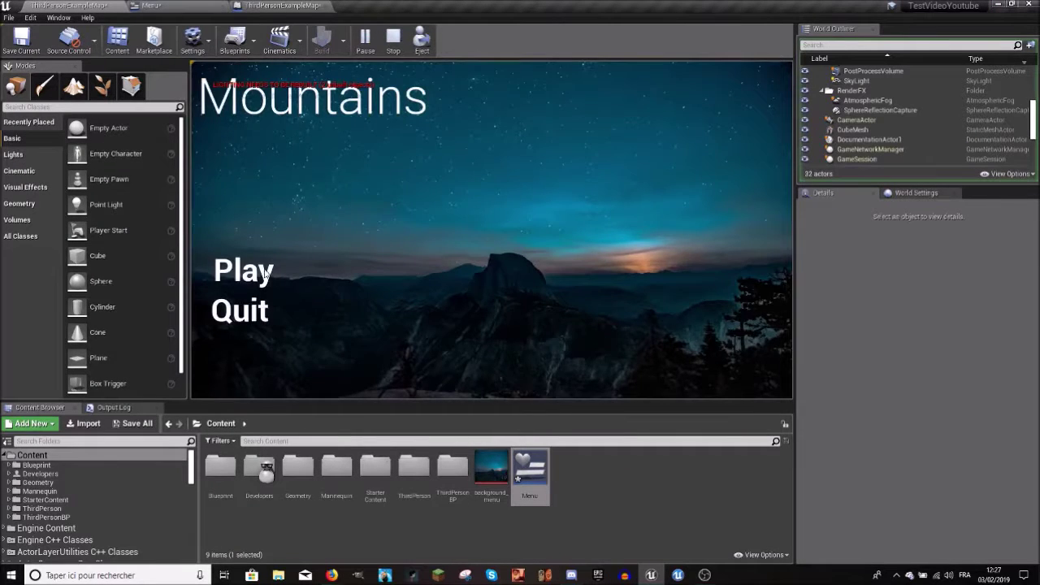
pyautogui.click(265, 274)
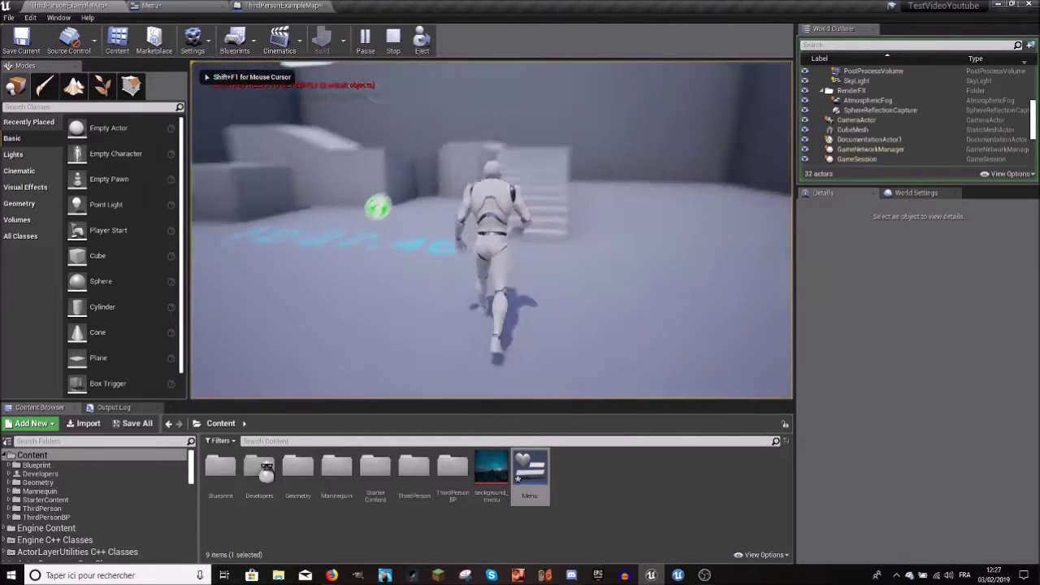
pyautogui.press('Escape')
pyautogui.click(363, 55)
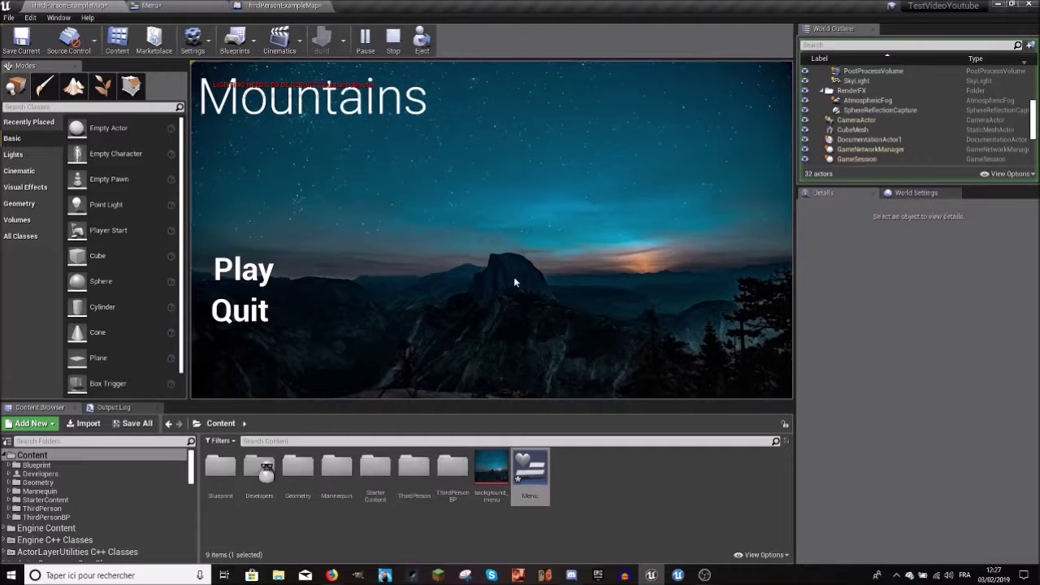
pyautogui.click(238, 275)
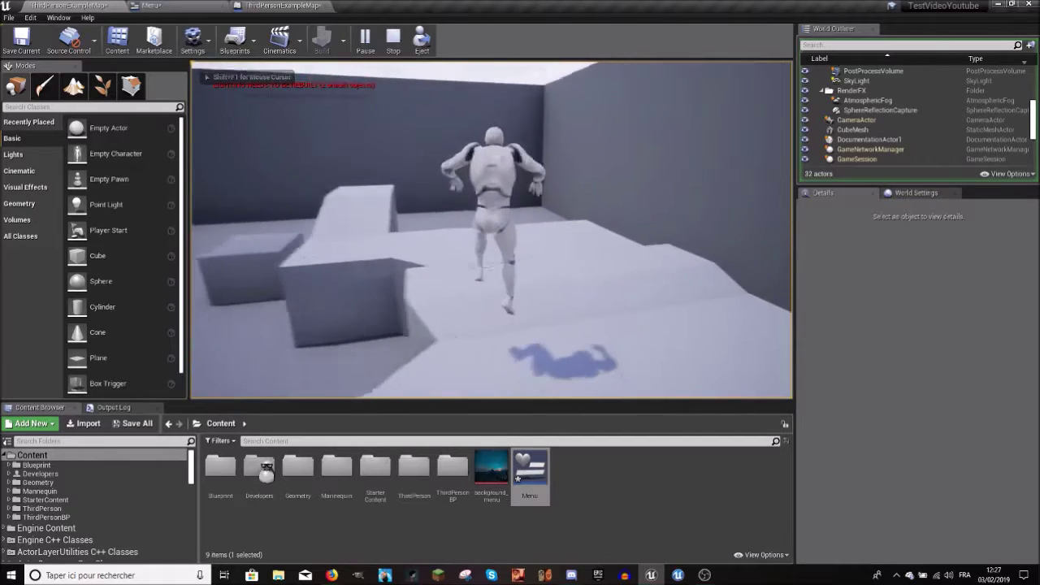
pyautogui.press('Escape')
pyautogui.click(150, 5)
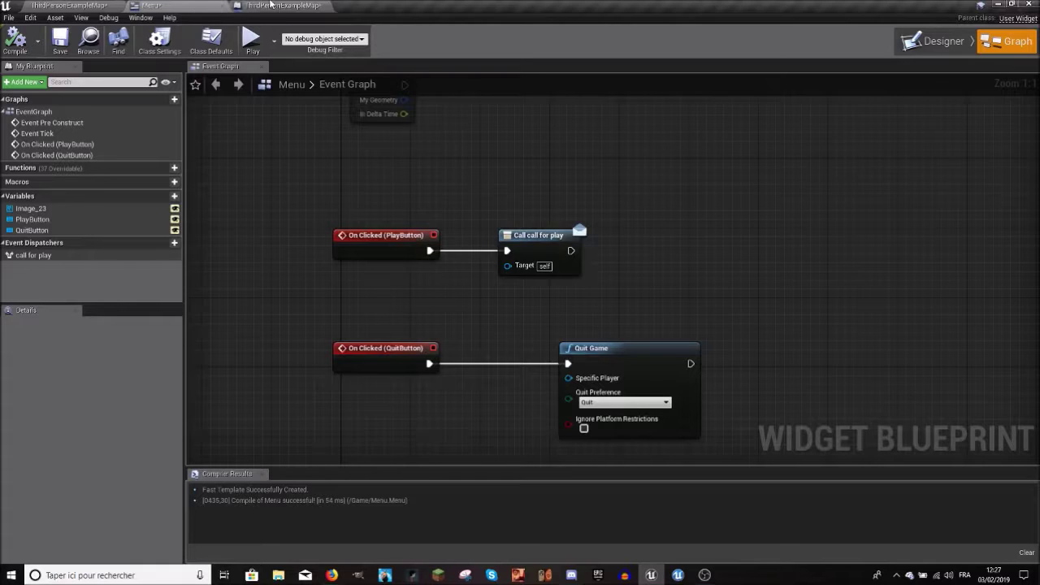
# - Check the Play and Quit buttons in the Menu Designer hierarchy, then return to the Event Graph with PlayButton selected
pyautogui.click(46, 4)
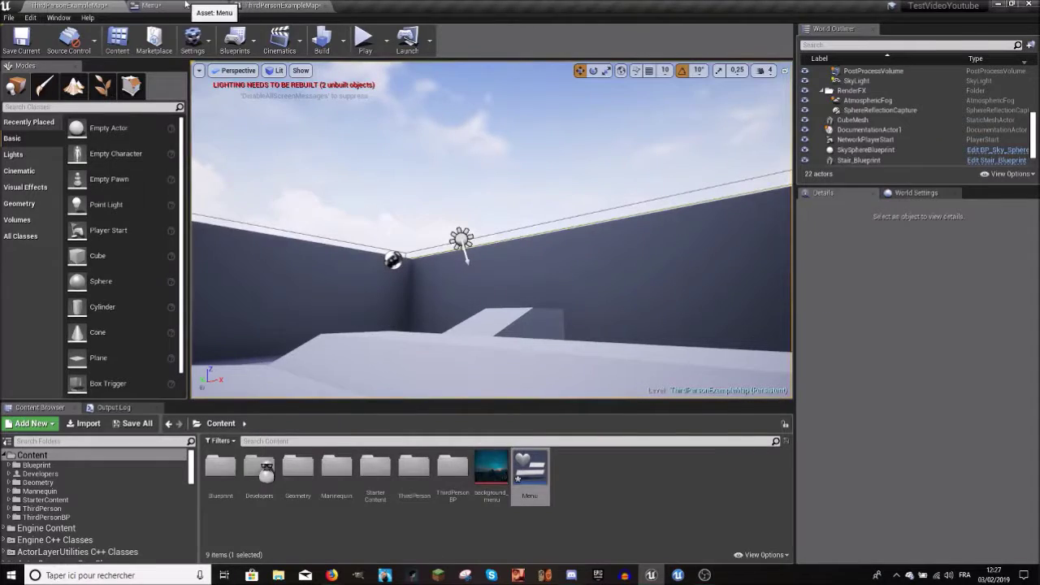
pyautogui.click(186, 5)
pyautogui.click(935, 42)
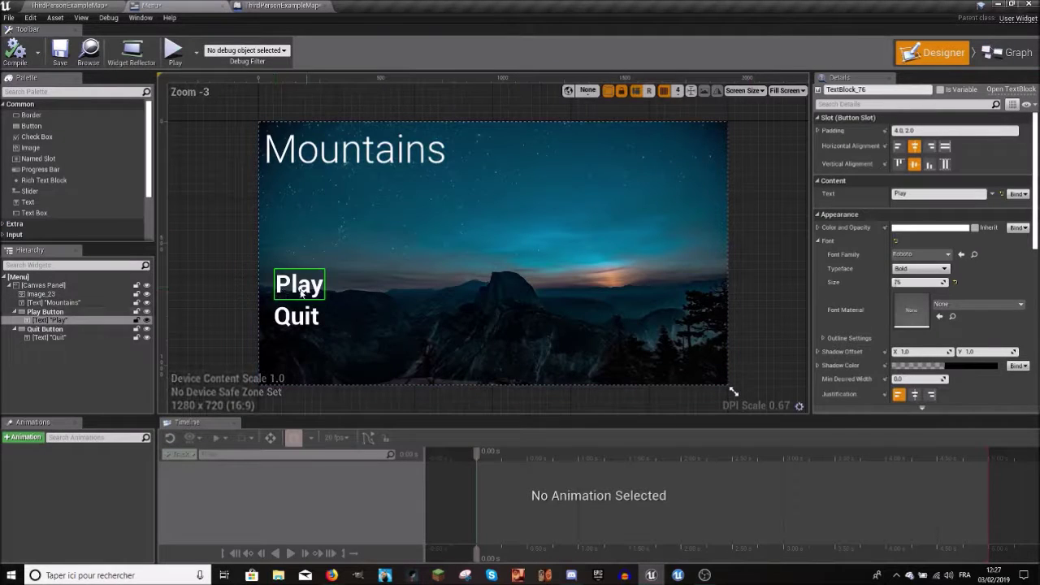
pyautogui.click(288, 320)
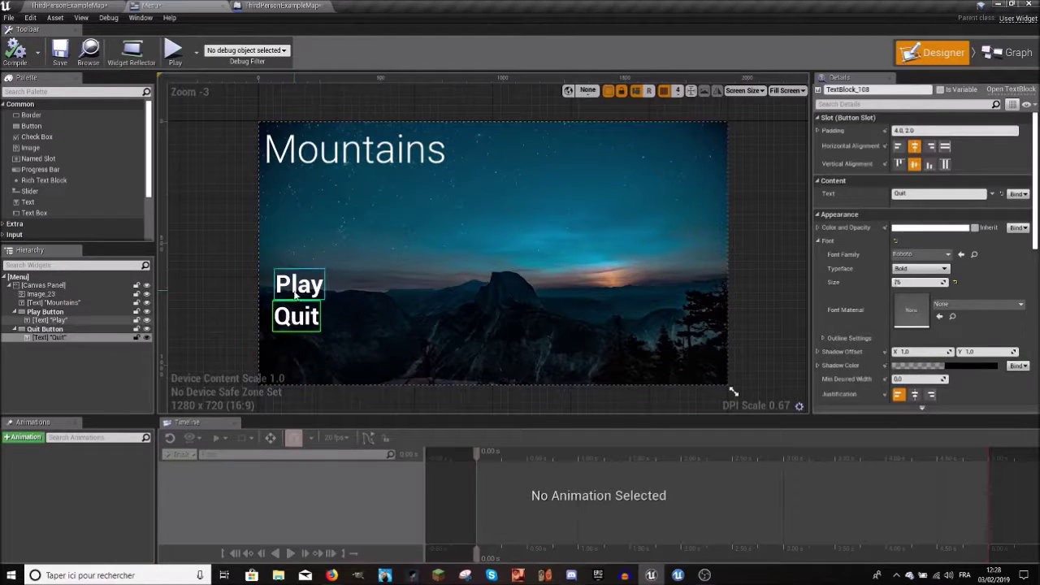
pyautogui.click(61, 313)
pyautogui.click(64, 329)
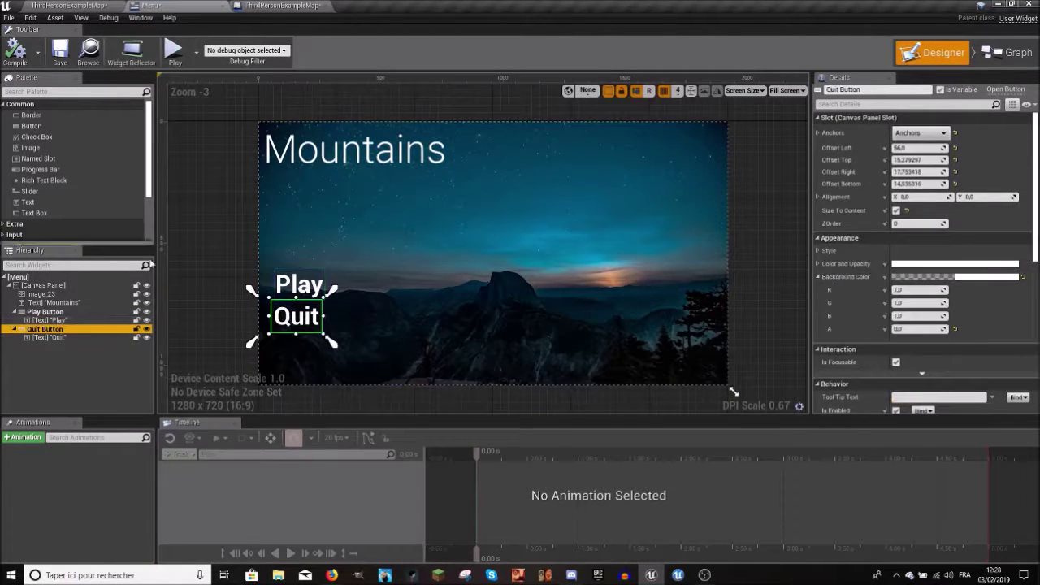
pyautogui.click(69, 314)
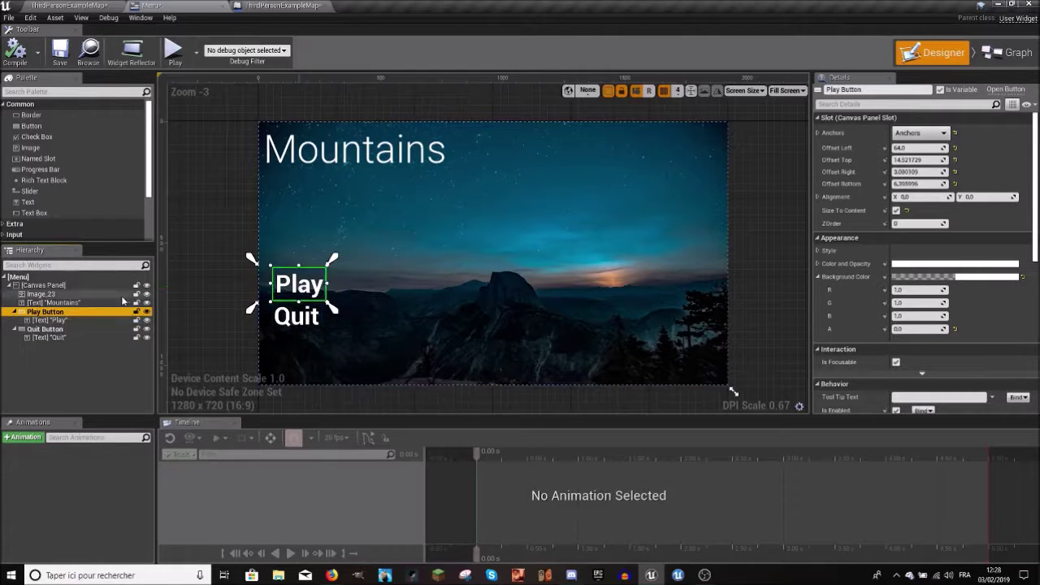
pyautogui.click(61, 329)
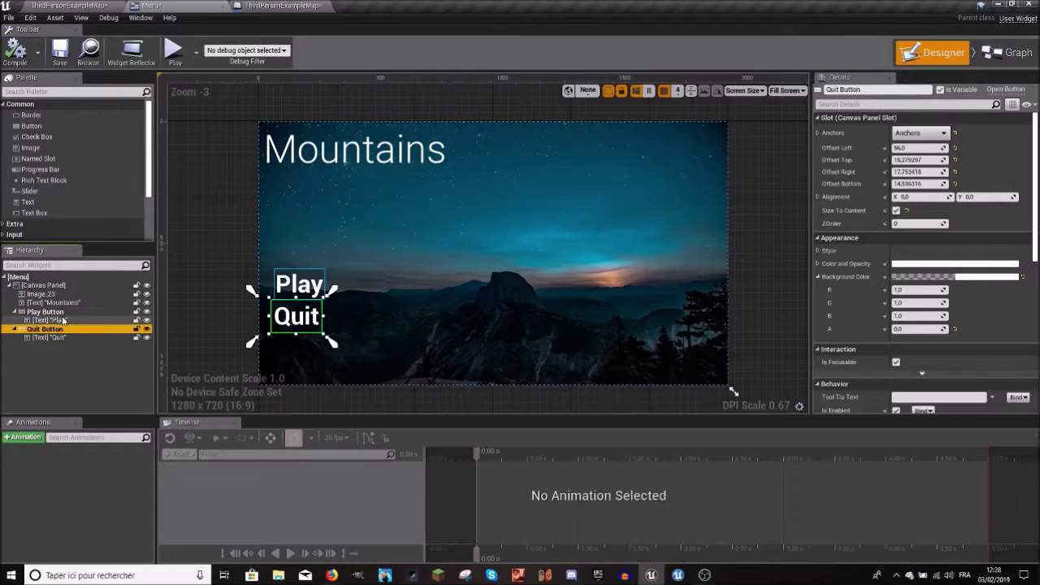
pyautogui.click(49, 312)
pyautogui.click(1008, 52)
pyautogui.moveTo(393, 172); pyautogui.dragTo(288, 379, button='right')
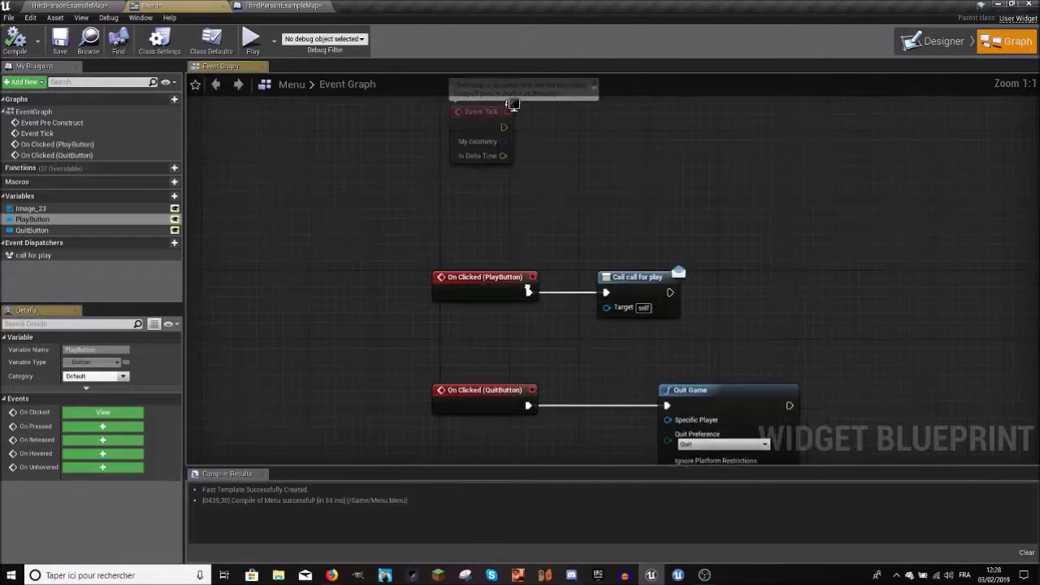
# - Add On Hovered and On Unhovered events for both PlayButton and QuitButton
pyautogui.click(102, 453)
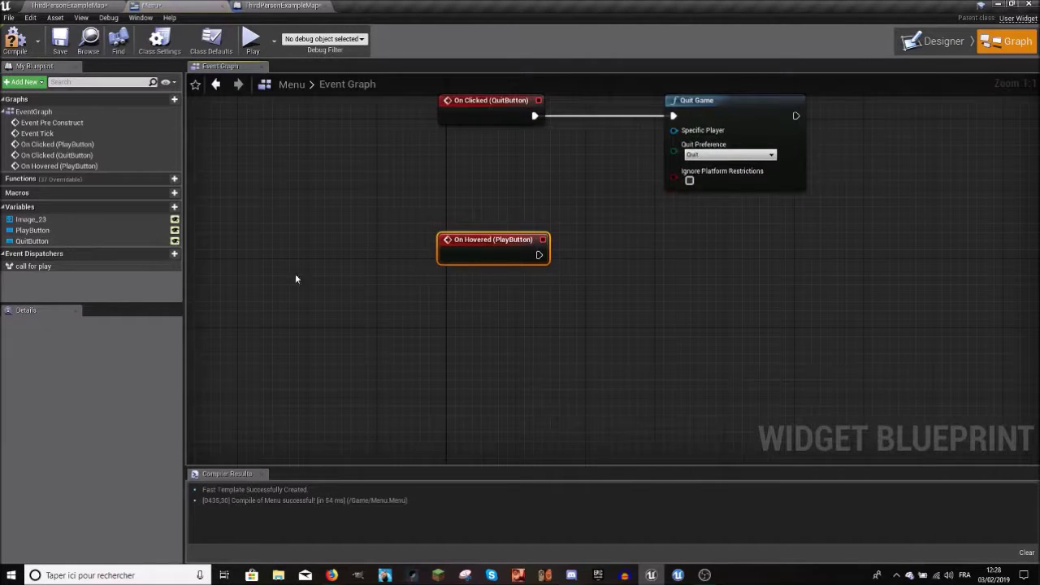
pyautogui.click(31, 230)
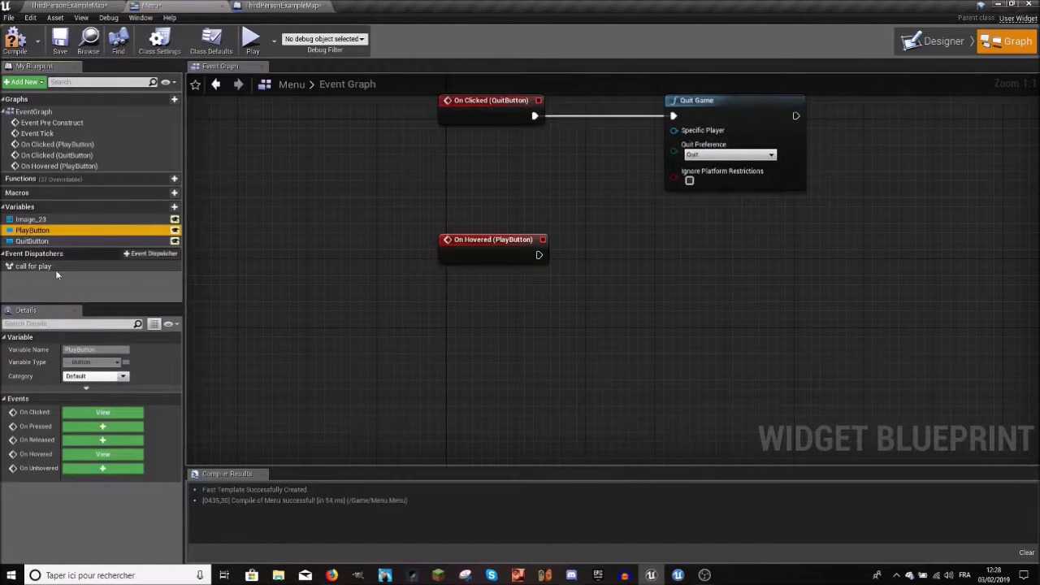
pyautogui.click(104, 469)
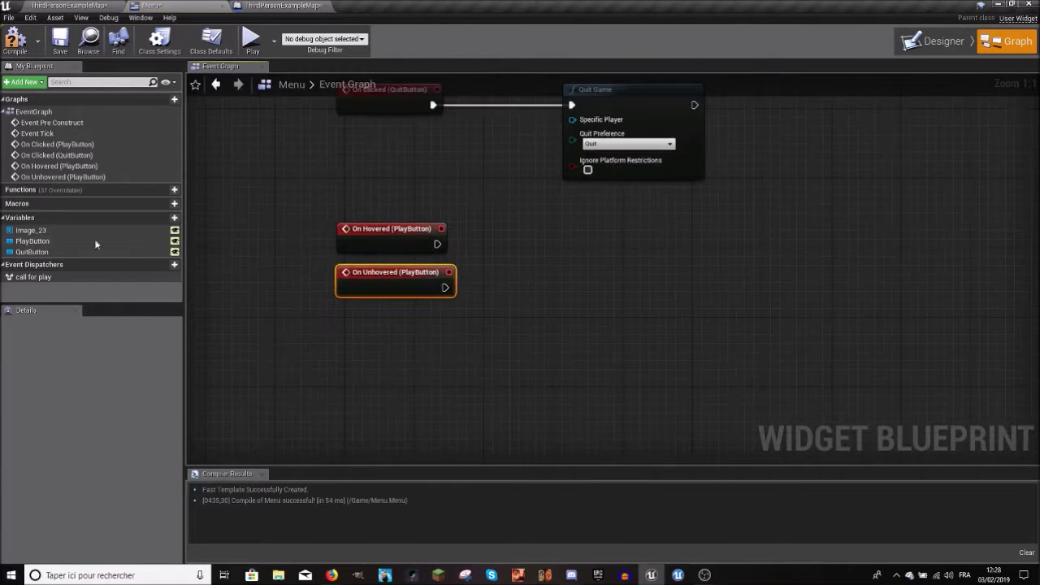
pyautogui.click(32, 253)
pyautogui.click(102, 454)
pyautogui.click(43, 262)
pyautogui.click(70, 468)
# - Stack the QuitButton event nodes beneath the PlayButton events in one column
pyautogui.moveTo(525, 206); pyautogui.dragTo(370, 394)
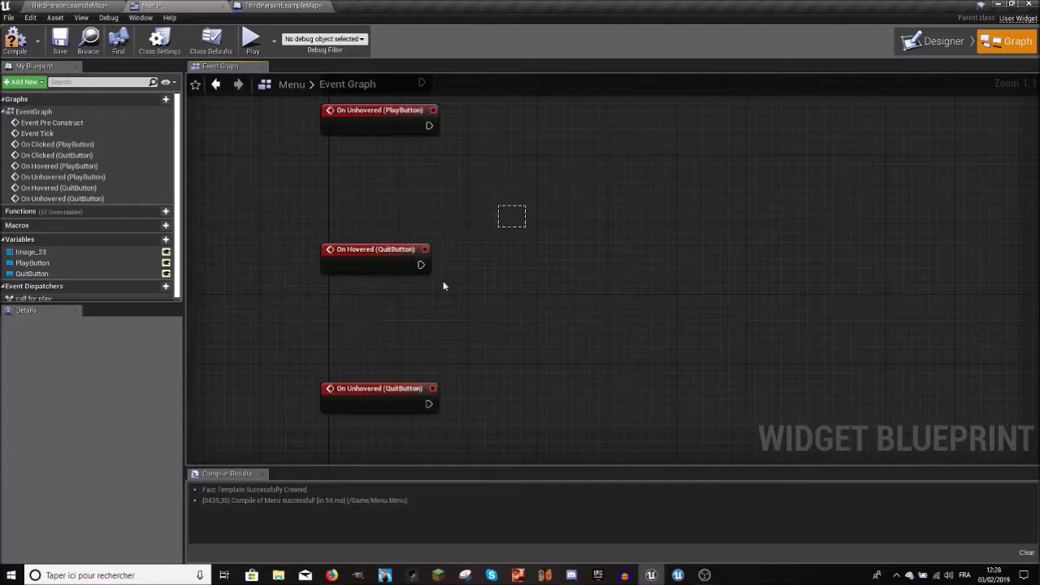
pyautogui.moveTo(379, 253); pyautogui.dragTo(373, 160)
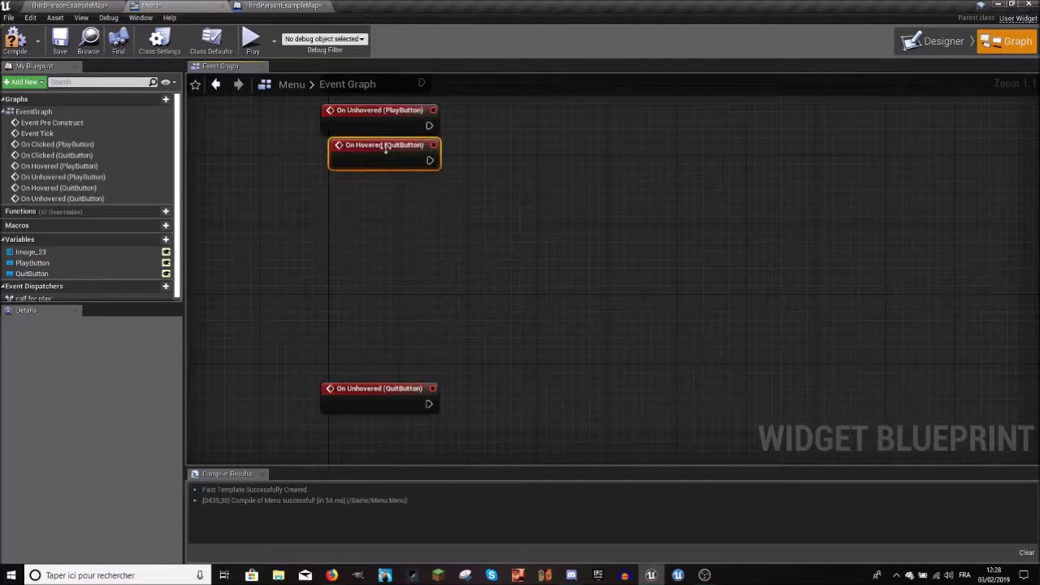
pyautogui.moveTo(378, 397); pyautogui.dragTo(377, 206)
pyautogui.moveTo(362, 152); pyautogui.dragTo(370, 148)
pyautogui.moveTo(370, 148)
pyautogui.mouseDown(button='right')
pyautogui.moveTo(360, 230)
pyautogui.moveTo(406, 247)
pyautogui.moveTo(400, 259)
pyautogui.mouseUp(button='right')
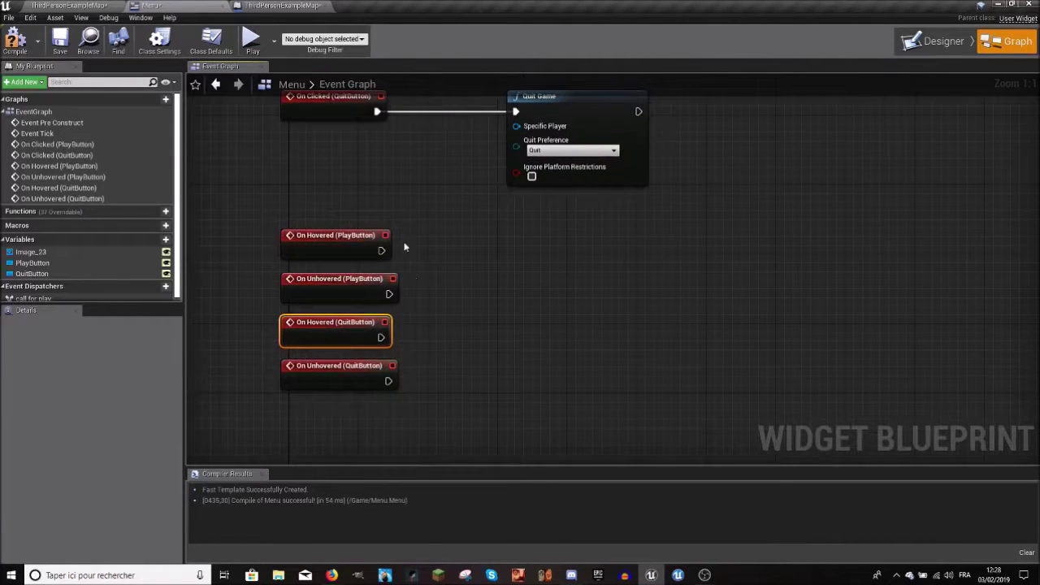
# - Add a Set Color and Opacity node after On Hovered (PlayButton)
pyautogui.moveTo(382, 250); pyautogui.dragTo(443, 268)
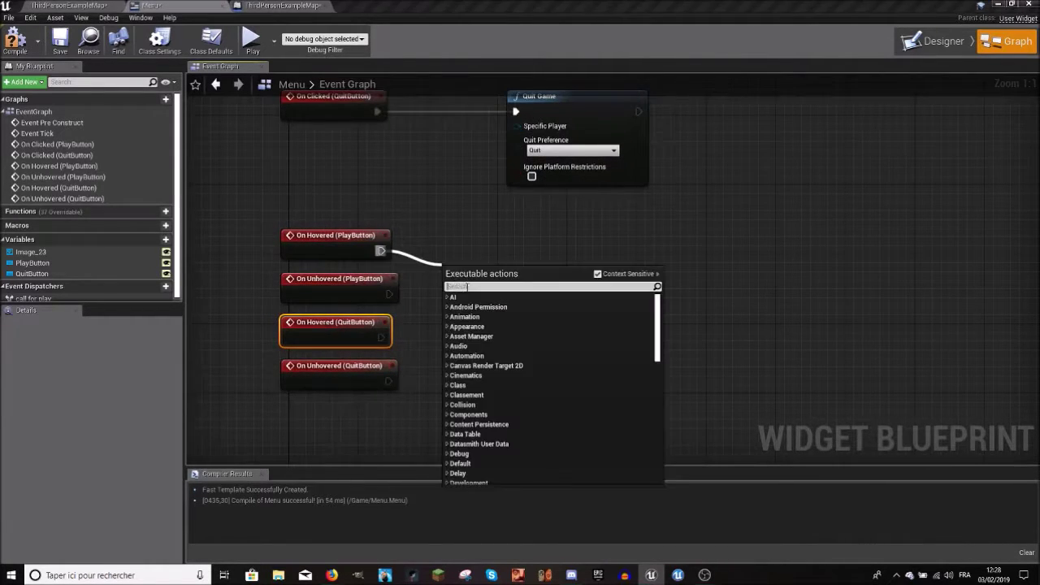
pyautogui.write('set color')
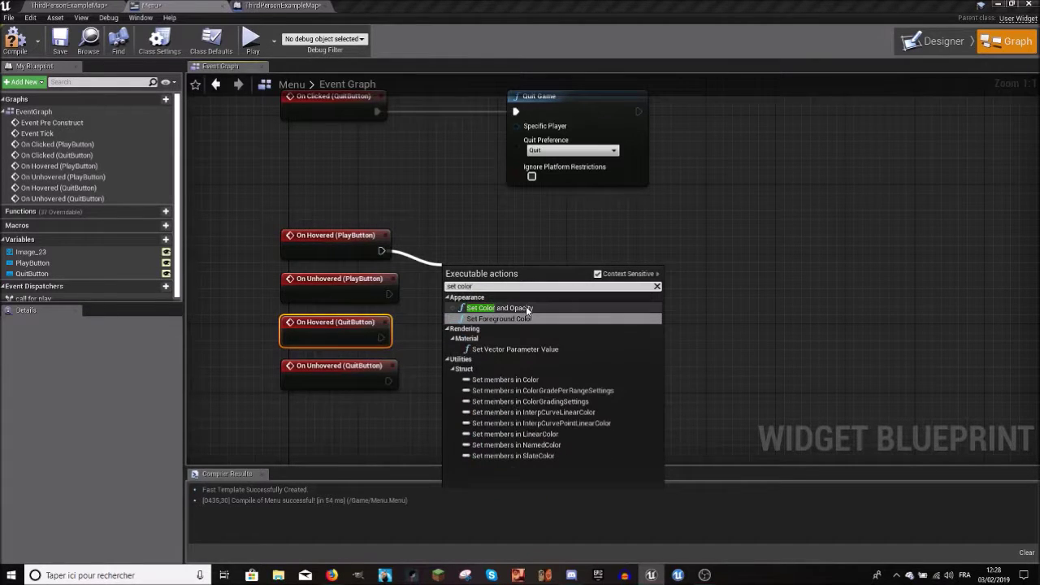
pyautogui.click(508, 308)
pyautogui.moveTo(488, 279); pyautogui.dragTo(514, 235)
pyautogui.moveTo(501, 277); pyautogui.dragTo(474, 251)
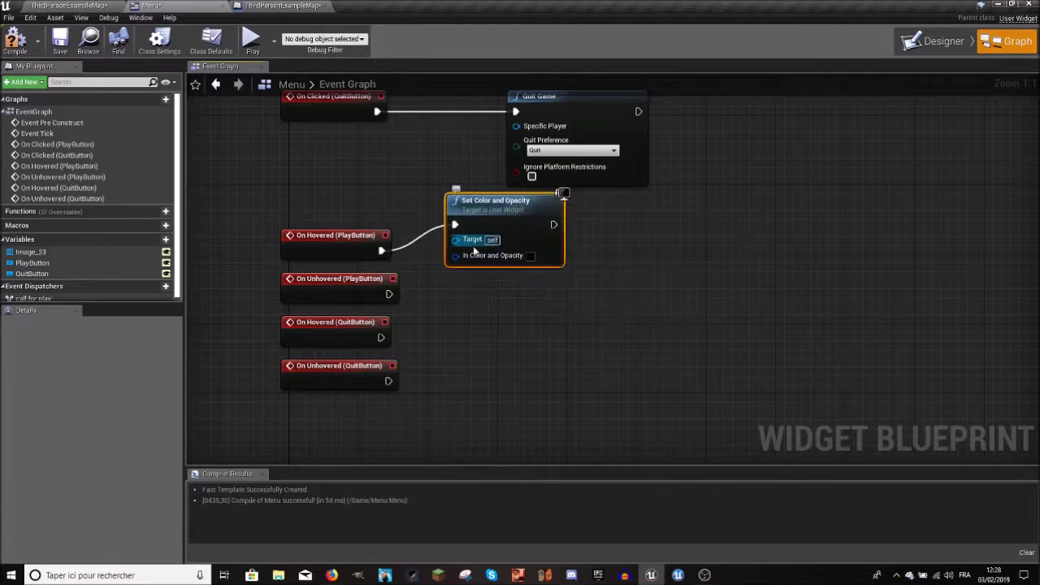
pyautogui.moveTo(353, 231); pyautogui.dragTo(488, 282, button='right')
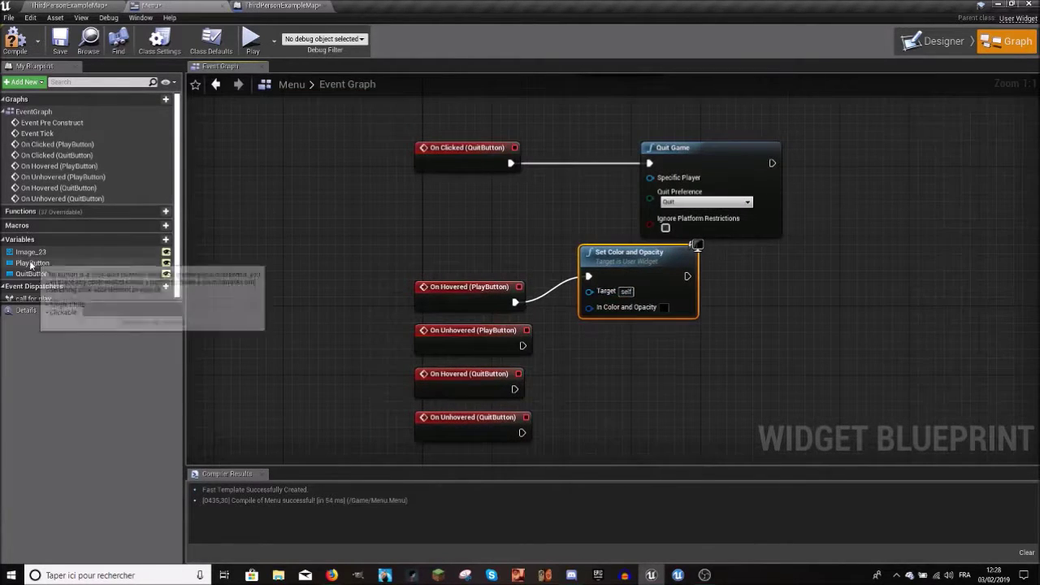
# - Place a PlayButton getter beside the event and delete the first Set Color and Opacity node
pyautogui.keyDown('ctrl'); pyautogui.moveTo(32, 263); pyautogui.dragTo(464, 243); pyautogui.keyUp('ctrl')
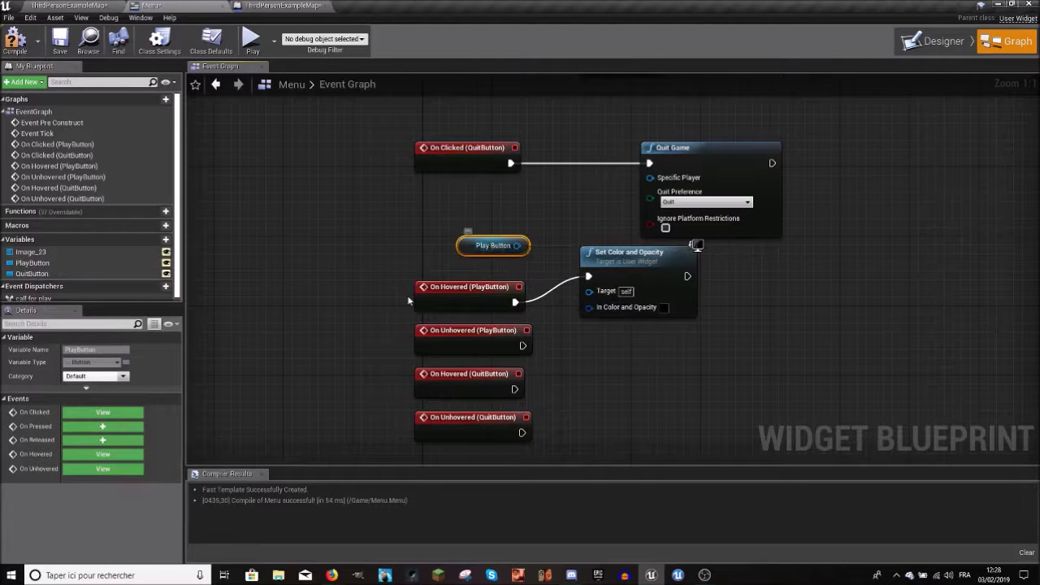
pyautogui.moveTo(421, 294); pyautogui.dragTo(429, 277)
pyautogui.moveTo(465, 246); pyautogui.dragTo(464, 306)
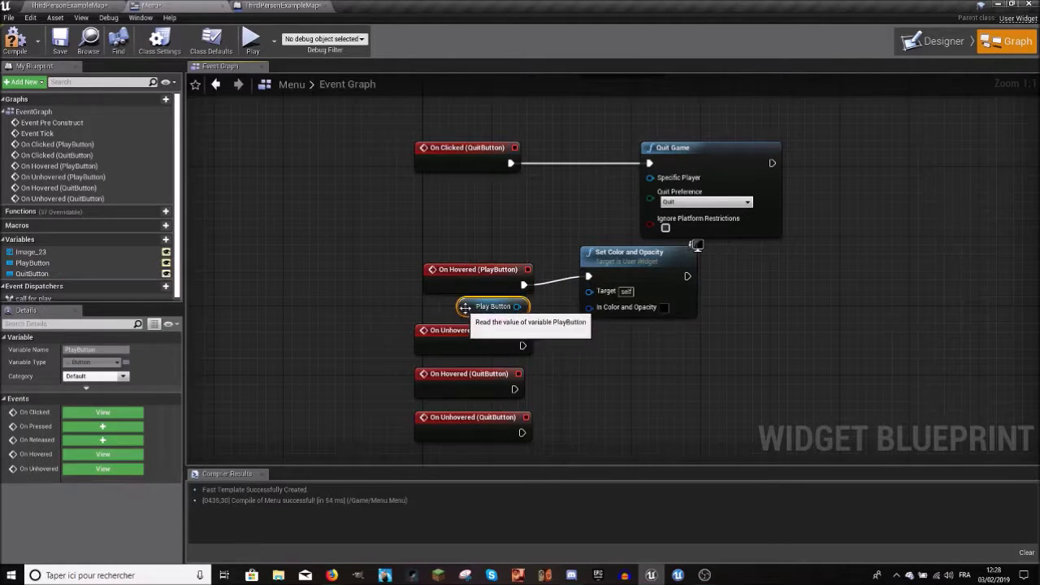
pyautogui.moveTo(556, 307); pyautogui.dragTo(590, 292)
pyautogui.moveTo(621, 255); pyautogui.dragTo(664, 257)
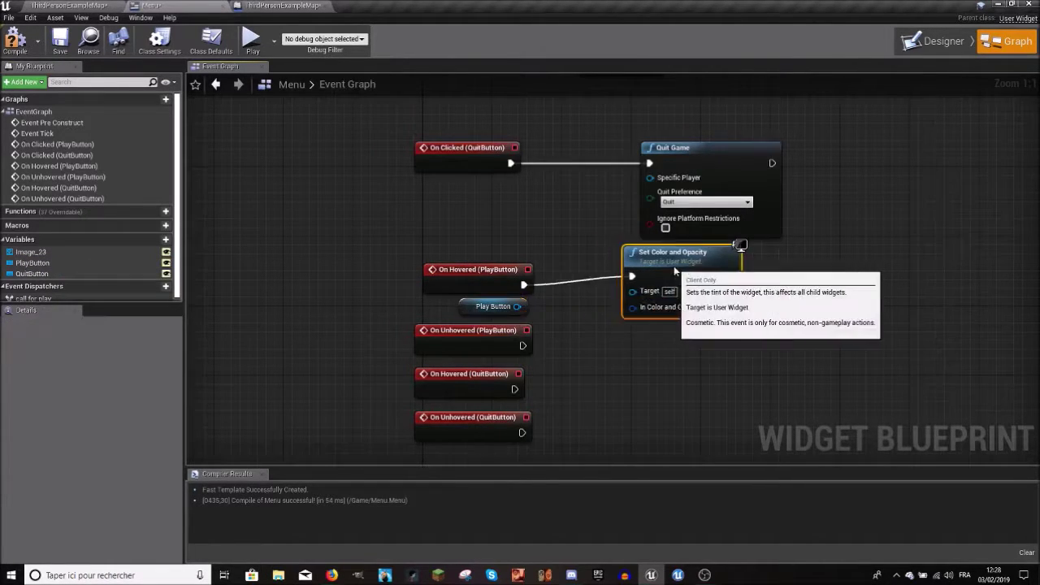
pyautogui.press('Delete')
# - Add Set Color and Opacity from the Play Button getter's pin so it targets Play Button
pyautogui.moveTo(532, 310); pyautogui.dragTo(571, 285)
pyautogui.write('set color')
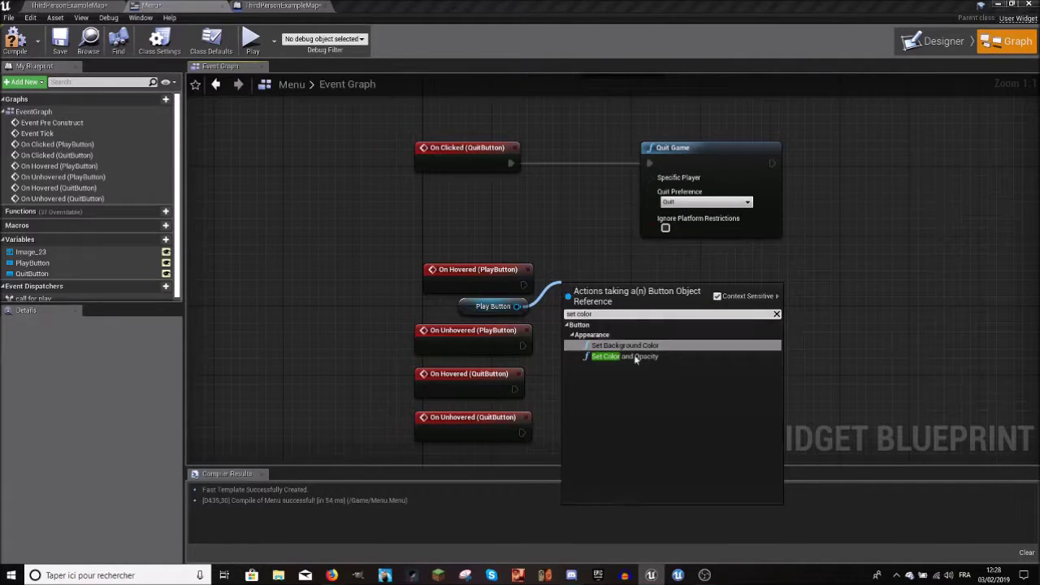
pyautogui.click(637, 358)
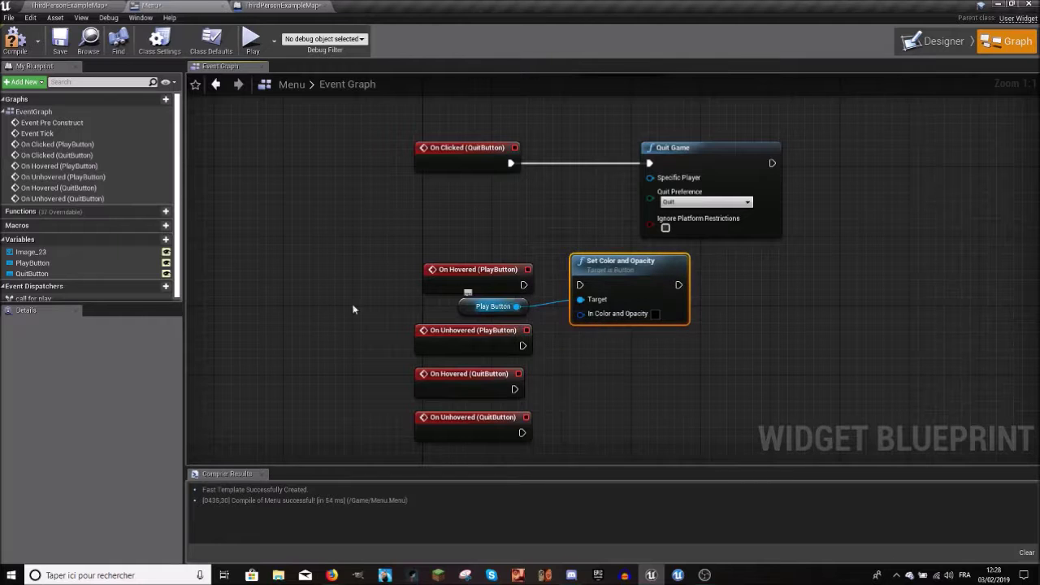
pyautogui.moveTo(33, 262); pyautogui.dragTo(335, 233)
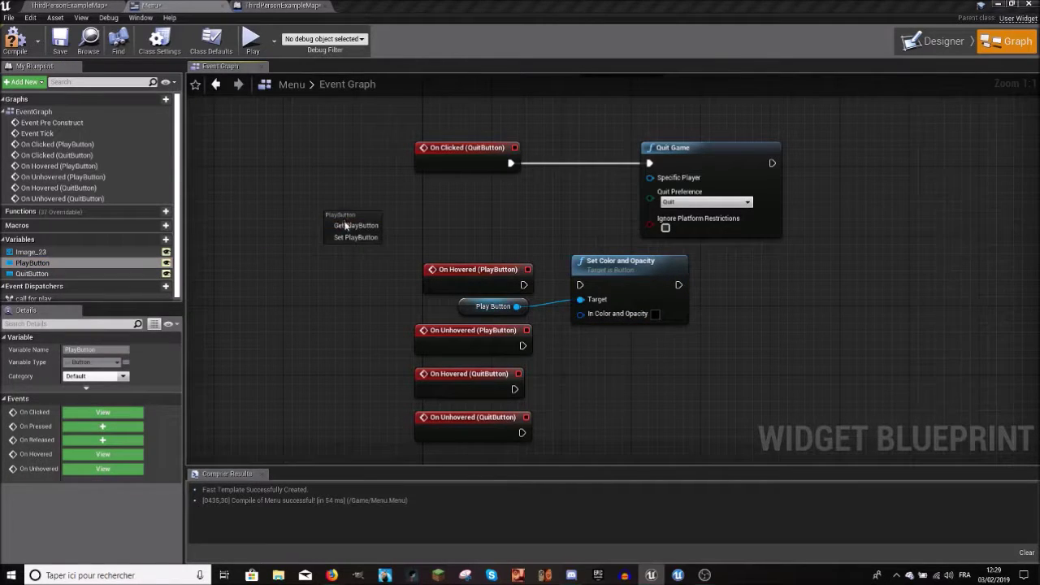
# - Remove the extra PlayButton getters, keeping the one feeding Set Color and Opacity
pyautogui.click(349, 225)
pyautogui.press('Delete')
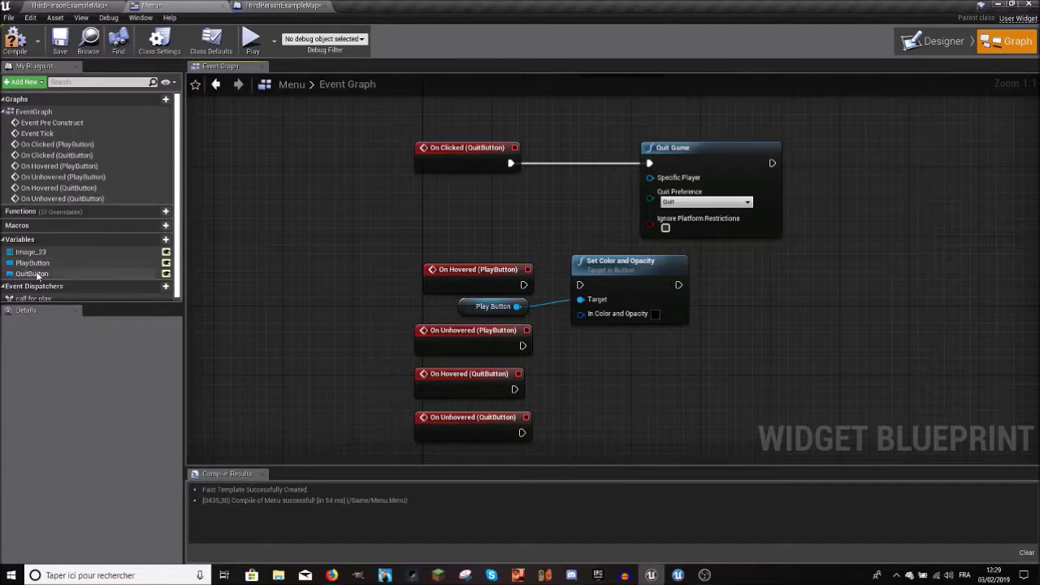
pyautogui.moveTo(32, 263); pyautogui.dragTo(413, 215)
pyautogui.click(311, 238)
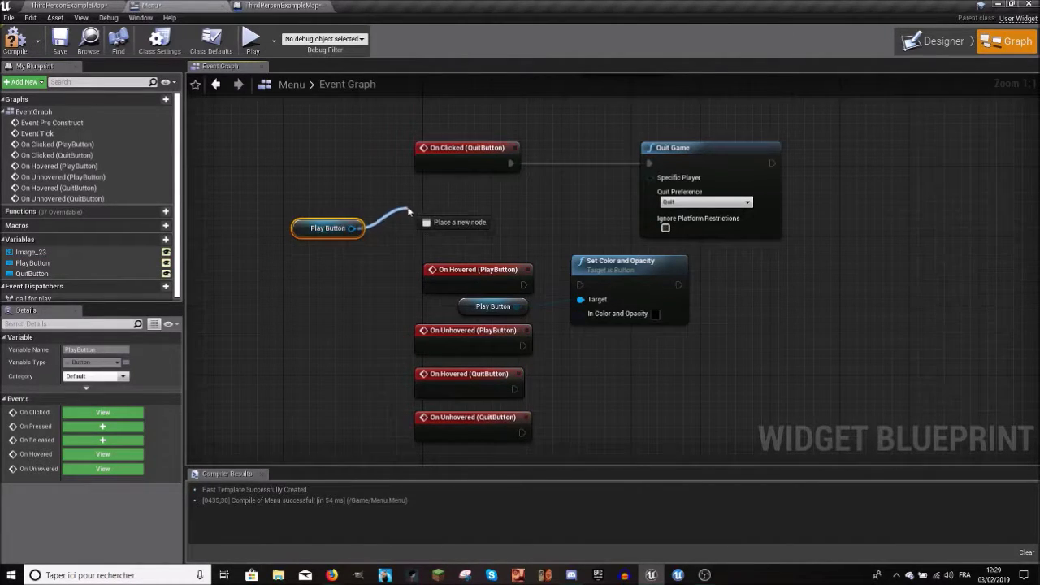
pyautogui.click(641, 277)
pyautogui.click(328, 227)
pyautogui.press('Delete')
pyautogui.click(634, 262)
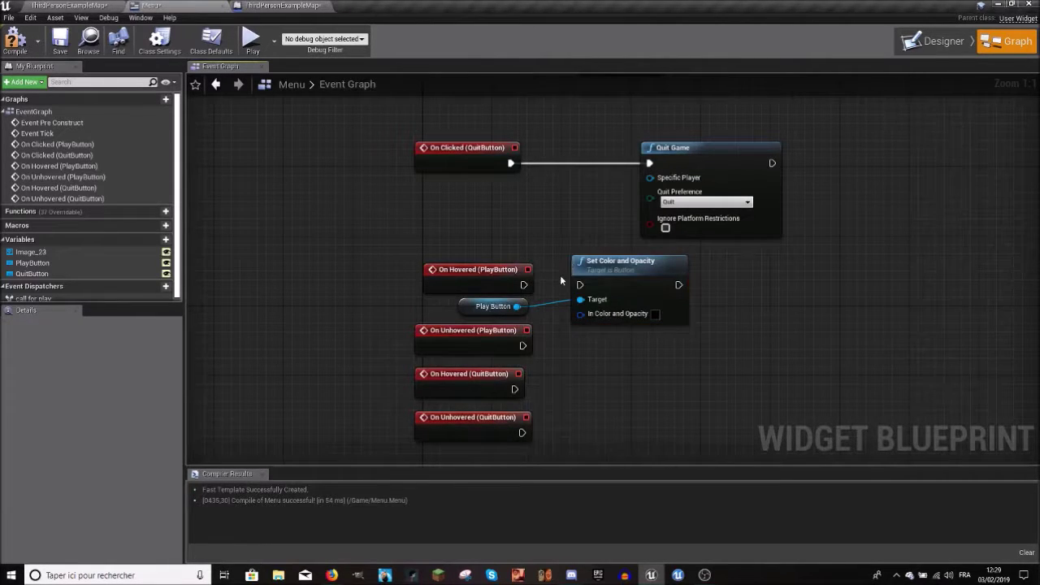
# - Wire On Hovered (PlayButton) into Set Color and Opacity and set its colour to bright red
pyautogui.moveTo(590, 293); pyautogui.dragTo(582, 285)
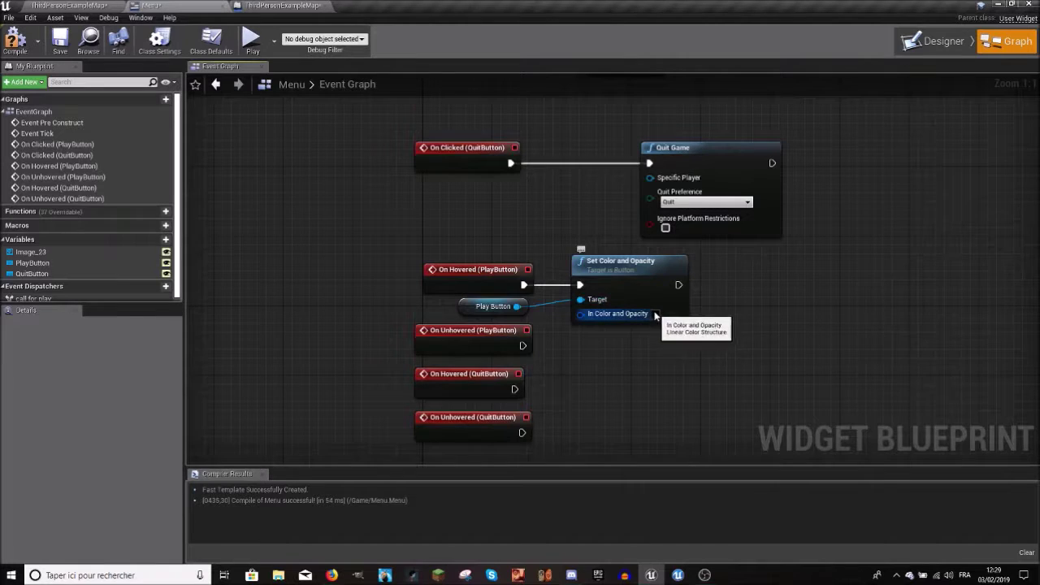
pyautogui.click(655, 314)
pyautogui.click(878, 282)
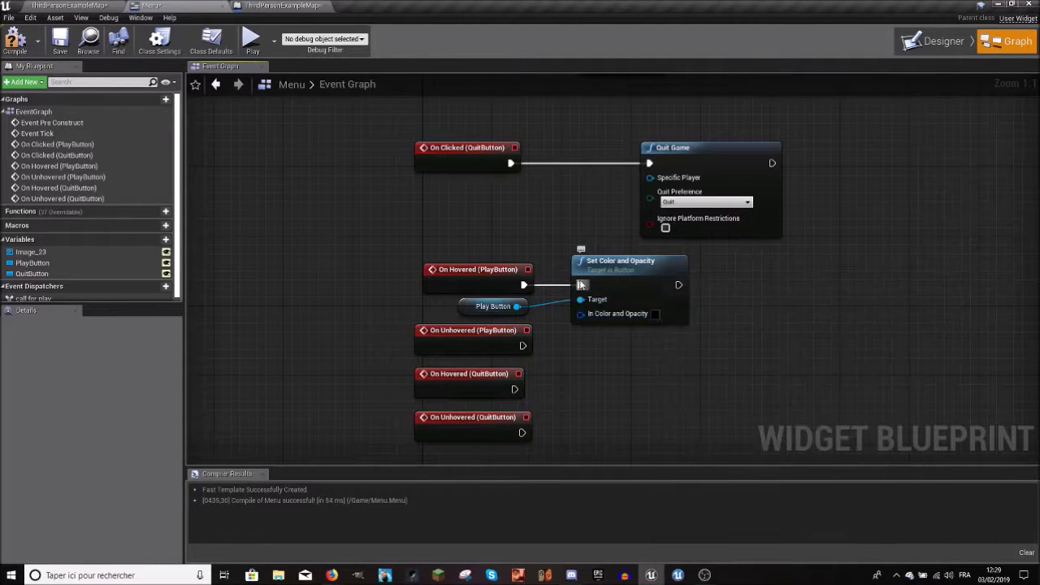
pyautogui.moveTo(640, 334); pyautogui.dragTo(651, 311, button='right')
pyautogui.click(667, 291)
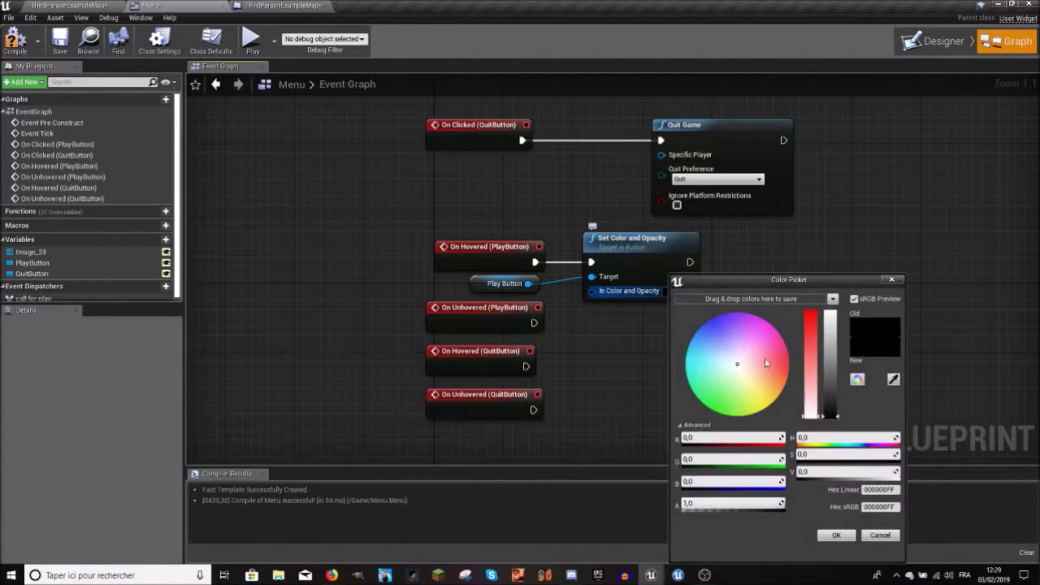
pyautogui.moveTo(734, 372); pyautogui.dragTo(793, 363)
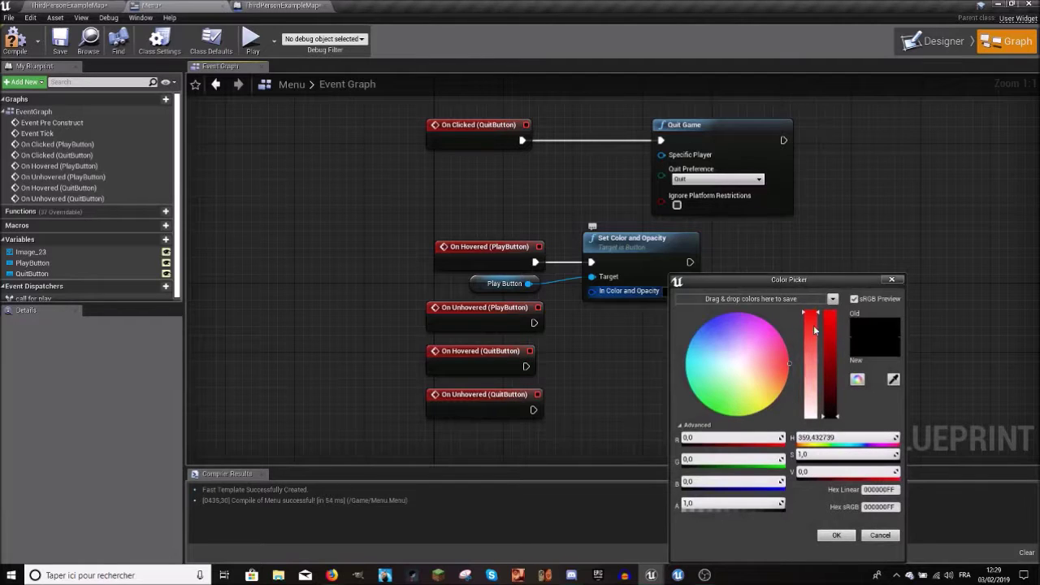
pyautogui.moveTo(827, 376); pyautogui.dragTo(832, 286)
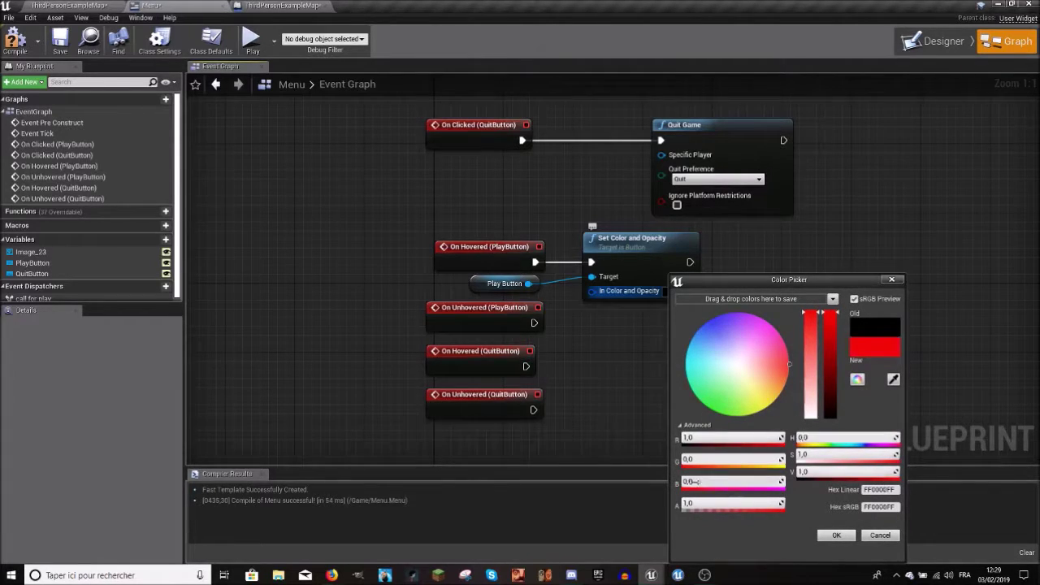
pyautogui.click(848, 537)
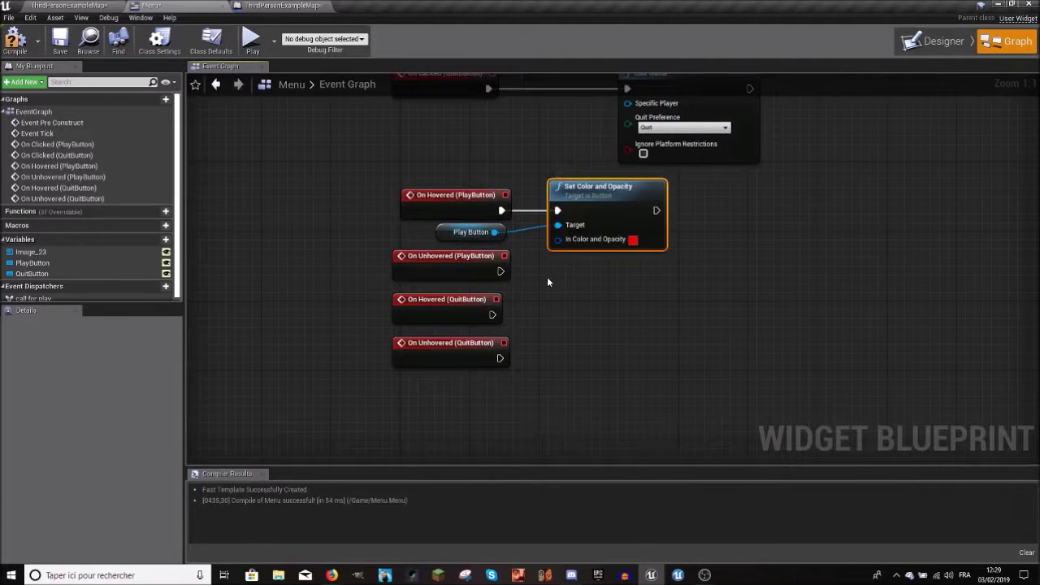
pyautogui.click(586, 225)
# - Duplicate the red Set Color node and set the copy's colour to white
pyautogui.hotkey('ctrl', 'c')
pyautogui.hotkey('ctrl', 'v')
pyautogui.moveTo(715, 345); pyautogui.dragTo(694, 288)
pyautogui.moveTo(662, 346); pyautogui.dragTo(738, 348)
pyautogui.click(738, 348)
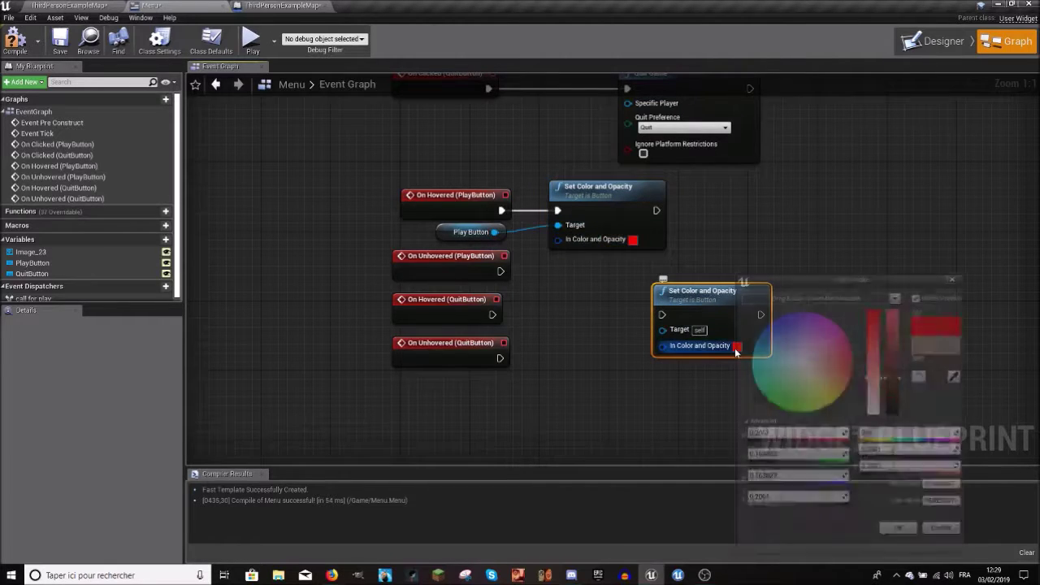
pyautogui.click(803, 370)
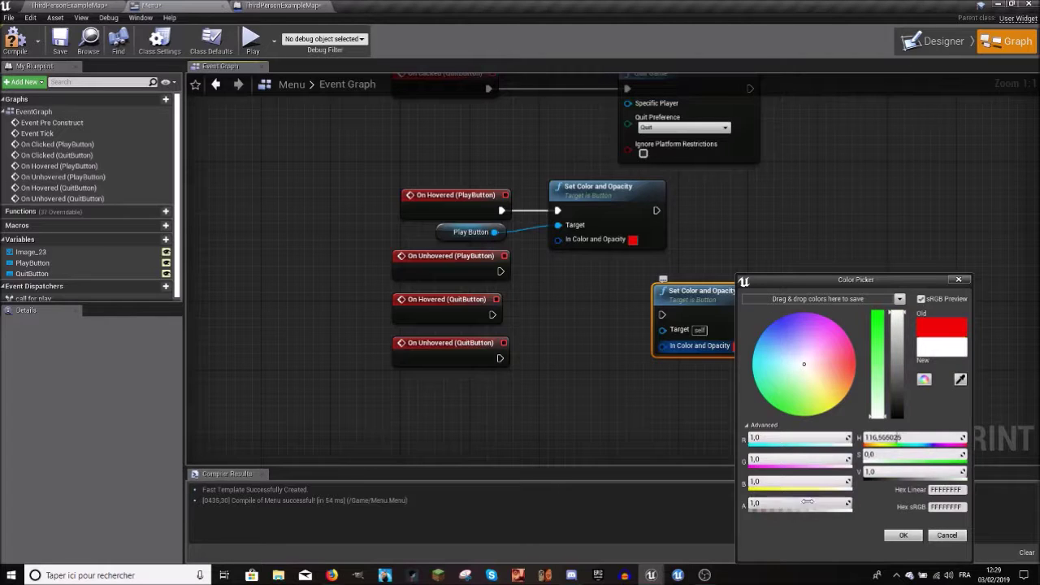
pyautogui.click(902, 535)
# - Wire On Unhovered (PlayButton) to the white node, targeting Play Button through a reroute
pyautogui.moveTo(670, 318); pyautogui.dragTo(468, 274)
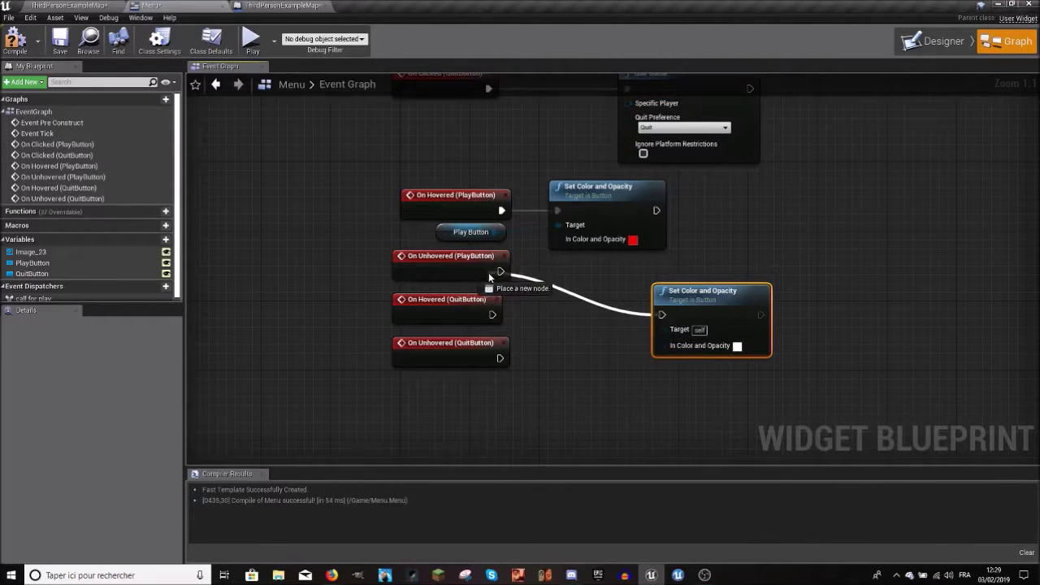
pyautogui.moveTo(707, 291); pyautogui.dragTo(751, 221)
pyautogui.moveTo(707, 260)
pyautogui.mouseDown()
pyautogui.moveTo(667, 266)
pyautogui.moveTo(462, 230)
pyautogui.moveTo(542, 258)
pyautogui.mouseUp()
pyautogui.scroll(-5, 617, 407)
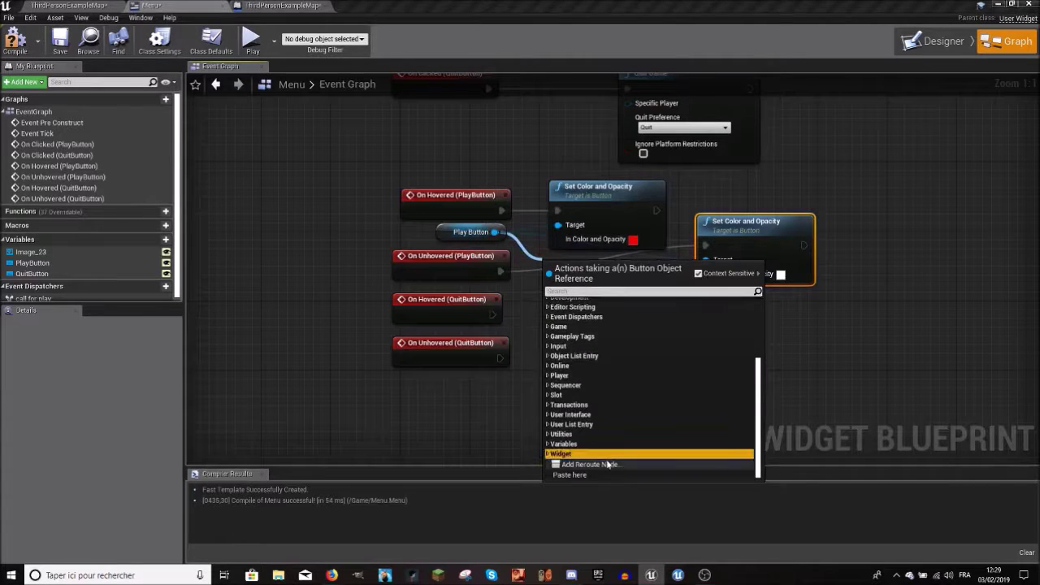
pyautogui.click(642, 461)
pyautogui.moveTo(763, 233); pyautogui.dragTo(639, 258)
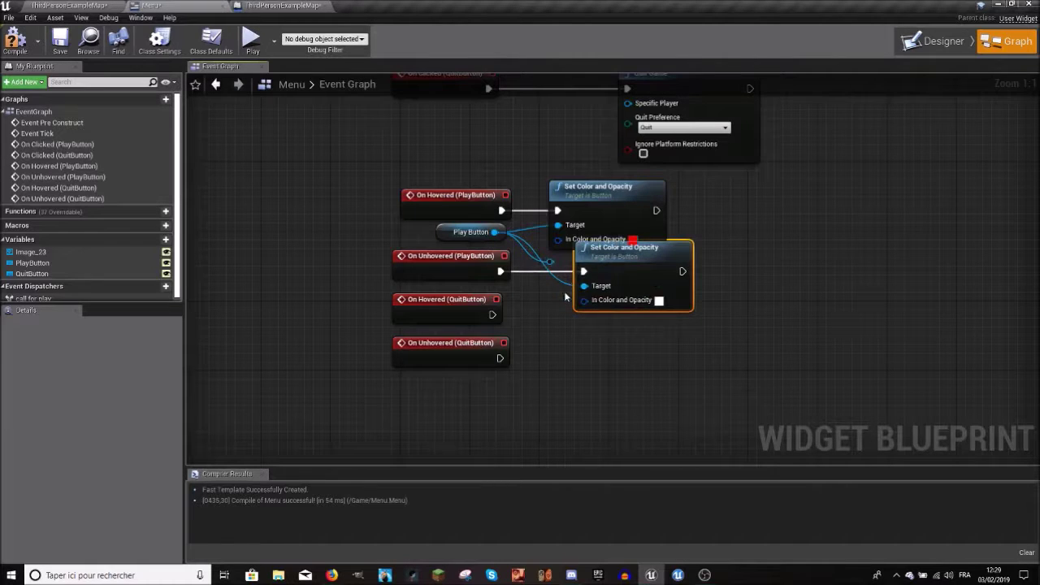
pyautogui.moveTo(575, 284); pyautogui.dragTo(585, 286, button='right')
pyautogui.moveTo(566, 271); pyautogui.dragTo(593, 288)
pyautogui.rightClick(594, 288)
pyautogui.moveTo(634, 326)
pyautogui.click(725, 326)
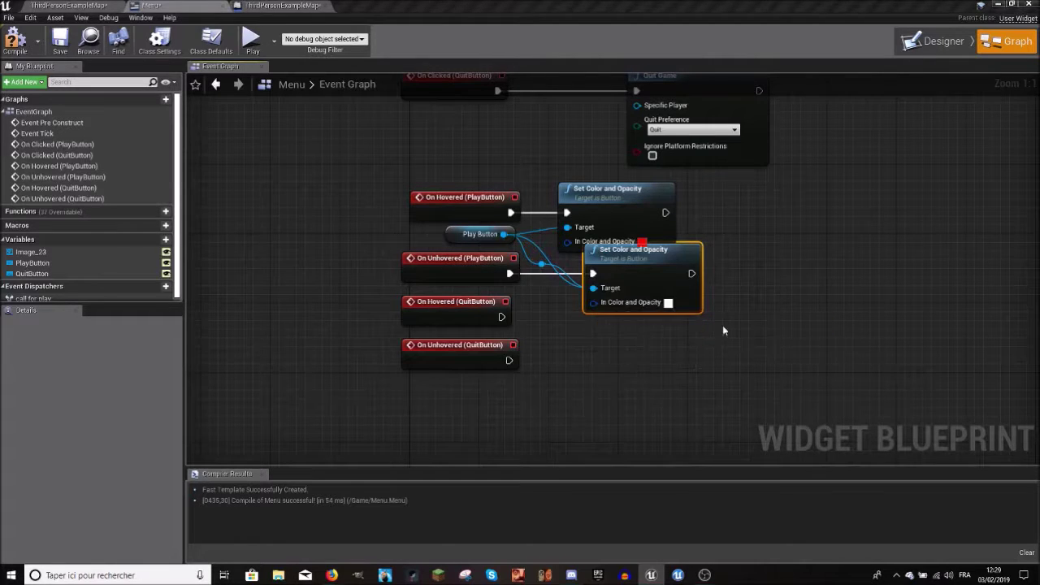
pyautogui.moveTo(662, 280)
pyautogui.mouseDown()
pyautogui.moveTo(635, 289)
pyautogui.moveTo(650, 290)
pyautogui.mouseUp()
# - Move the QuitButton event nodes lower in the graph
pyautogui.click(519, 303)
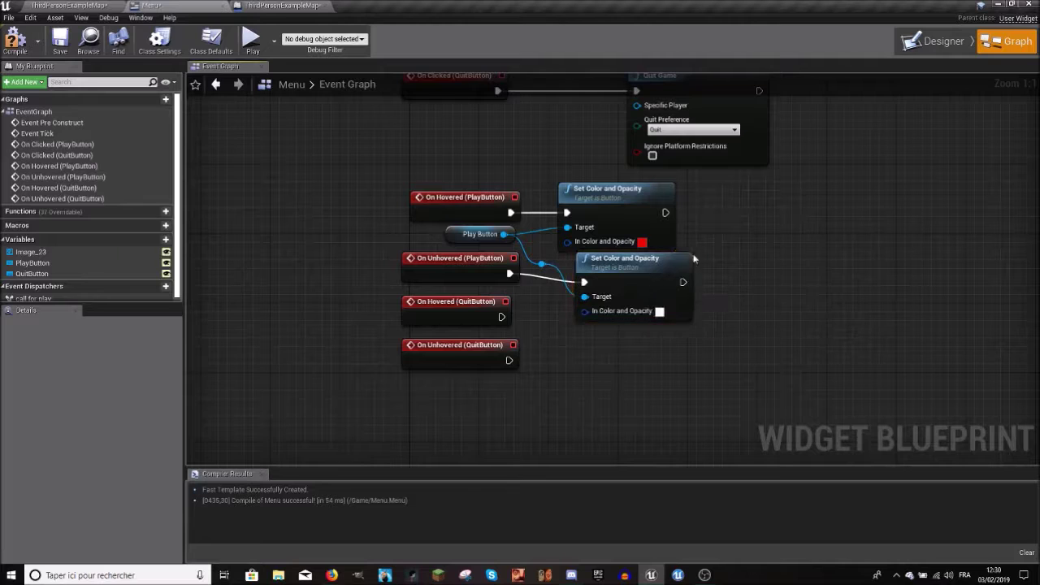
pyautogui.moveTo(519, 304); pyautogui.dragTo(541, 263, button='right')
pyautogui.moveTo(406, 325); pyautogui.dragTo(451, 273)
pyautogui.moveTo(467, 313); pyautogui.dragTo(456, 400)
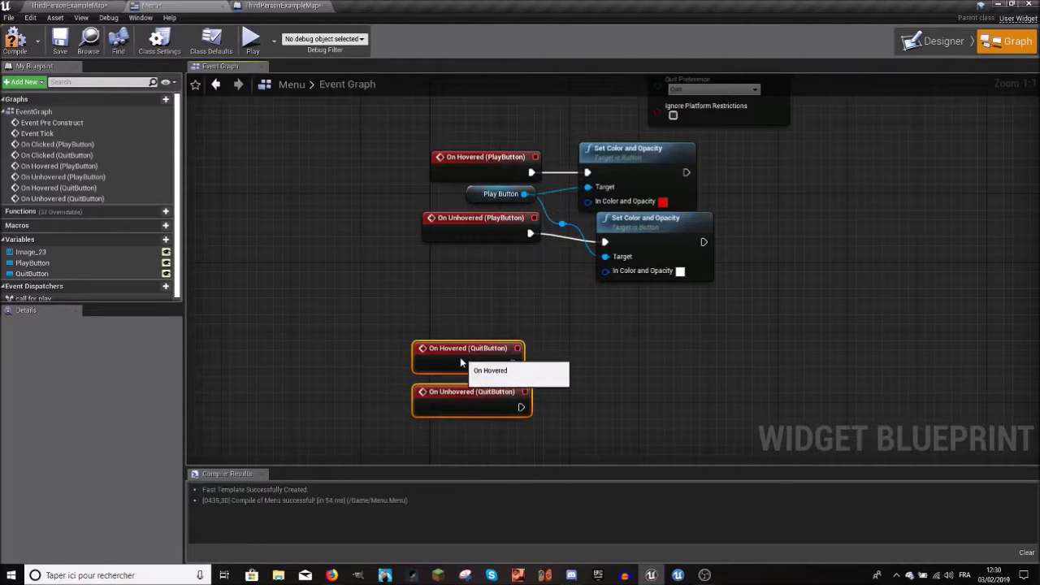
# - Copy the red and white Set Color nodes and place the copies beside the QuitButton events
pyautogui.click(465, 314)
pyautogui.moveTo(464, 314); pyautogui.dragTo(366, 276, button='right')
pyautogui.moveTo(478, 101); pyautogui.dragTo(619, 260)
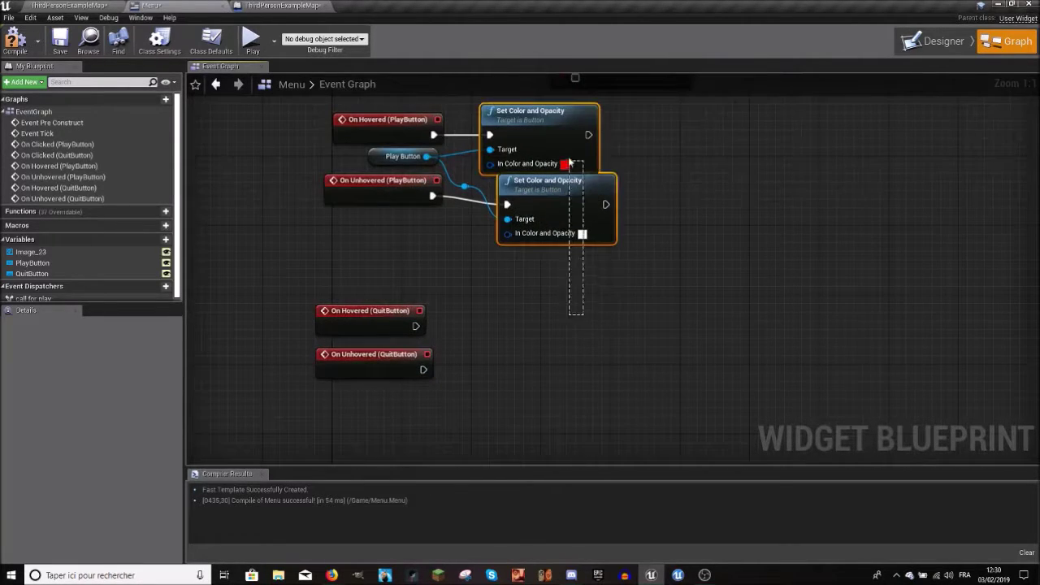
pyautogui.hotkey('ctrl', 'c')
pyautogui.hotkey('ctrl', 'v')
pyautogui.moveTo(648, 301); pyautogui.dragTo(554, 354)
pyautogui.click(404, 148)
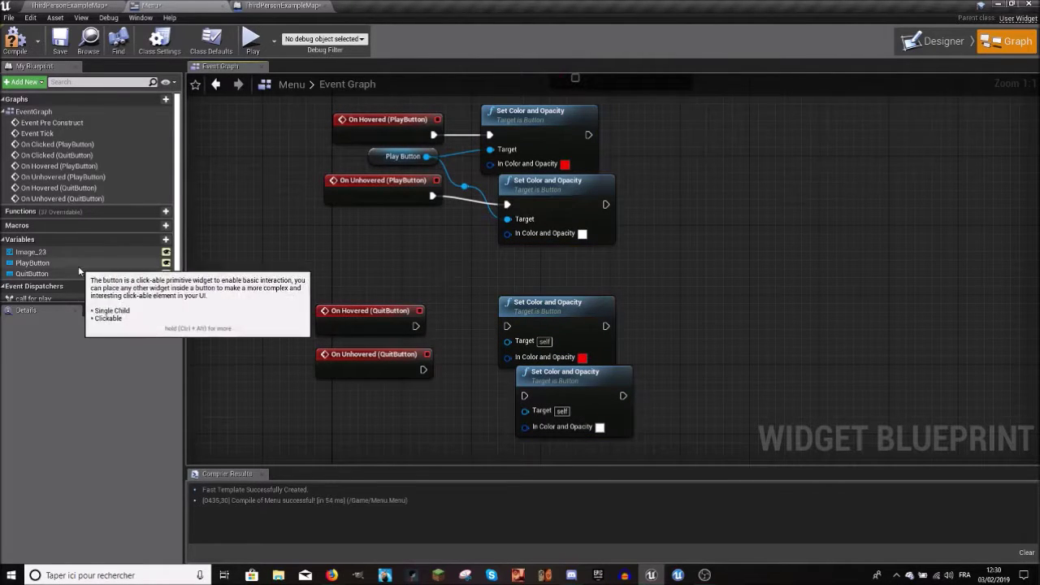
# - Target both copies at a Quit Button getter and connect On Unhovered (QuitButton) to the white one
pyautogui.moveTo(64, 273)
pyautogui.mouseDown()
pyautogui.moveTo(351, 283)
pyautogui.moveTo(504, 342)
pyautogui.mouseUp()
pyautogui.click(370, 280)
pyautogui.moveTo(400, 278); pyautogui.dragTo(468, 389)
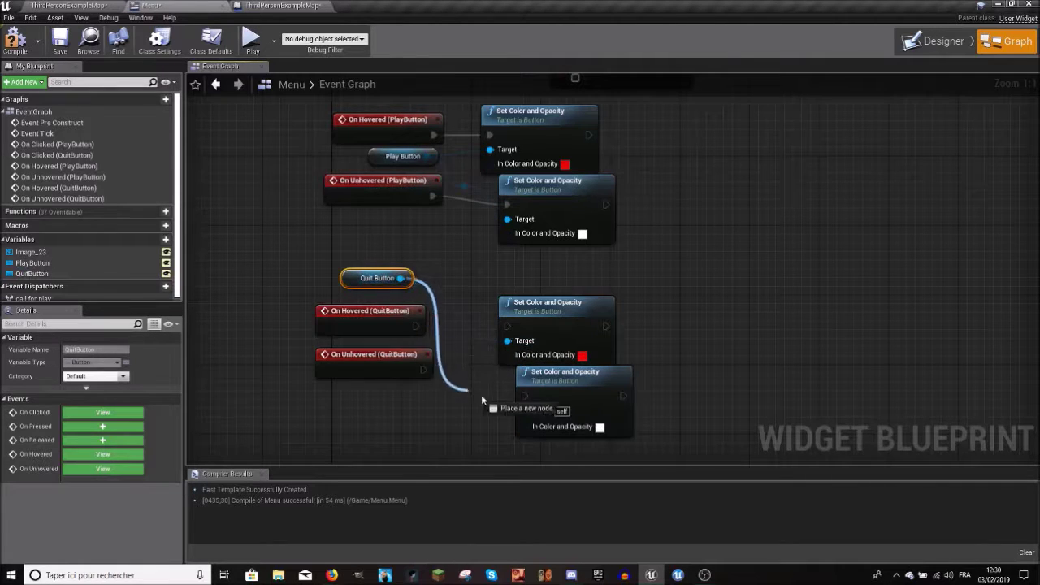
pyautogui.moveTo(530, 419); pyautogui.dragTo(527, 413)
pyautogui.moveTo(523, 395); pyautogui.dragTo(422, 372)
pyautogui.moveTo(415, 326); pyautogui.dragTo(509, 337)
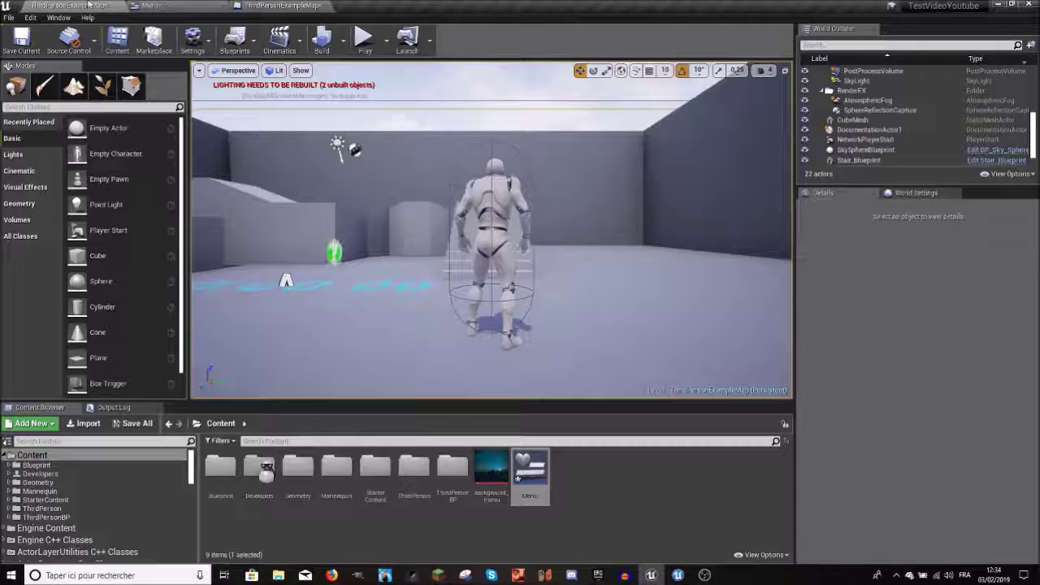
# - Check the Menu blueprint, then return to the ThirdPersonExampleMap level to play-test
pyautogui.click(143, 5)
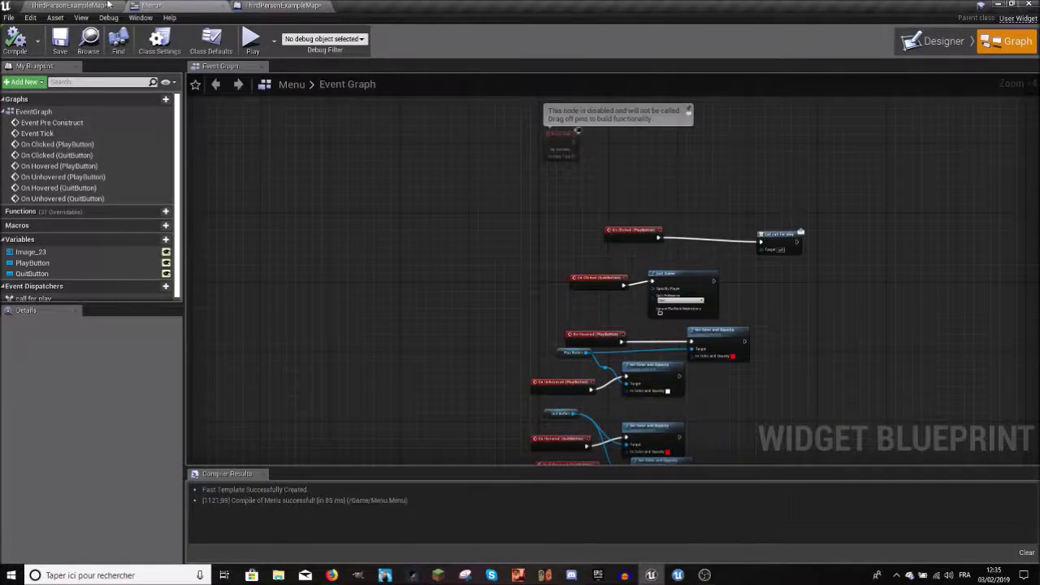
pyautogui.click(98, 4)
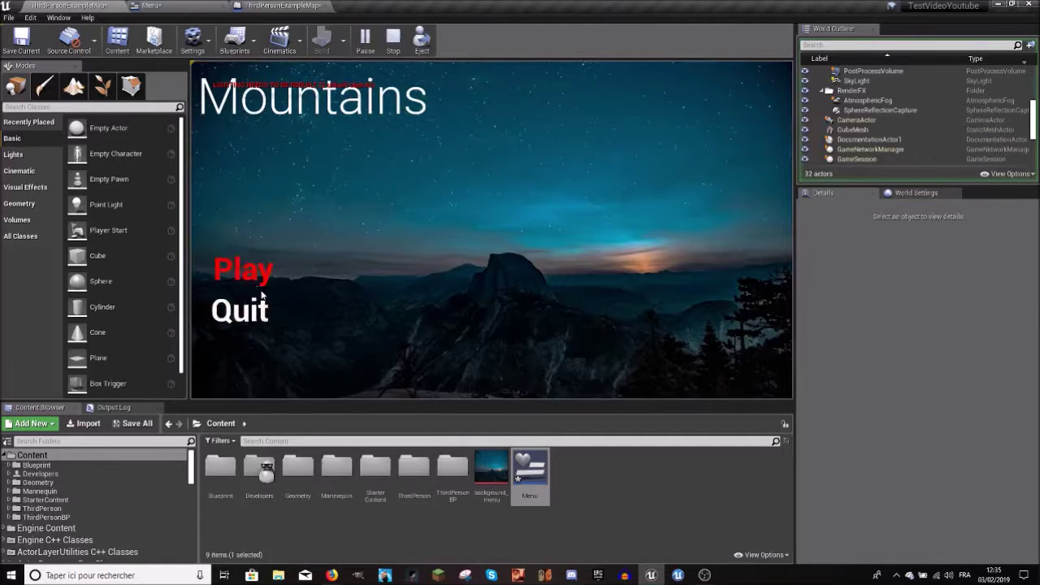
# - Restart the play-test, choose Play on the Mountains menu, and run the character forward
pyautogui.click(273, 306)
pyautogui.click(362, 36)
pyautogui.click(250, 280)
pyautogui.press('w')
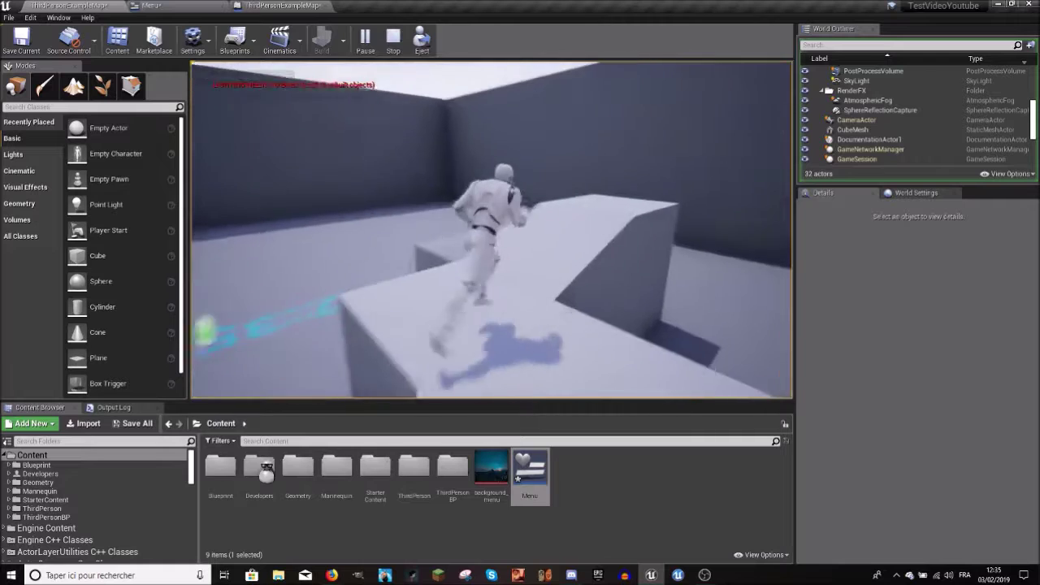
# - Run and jump the character across the blocks and up the stairs onto a ledge
pyautogui.press('space')
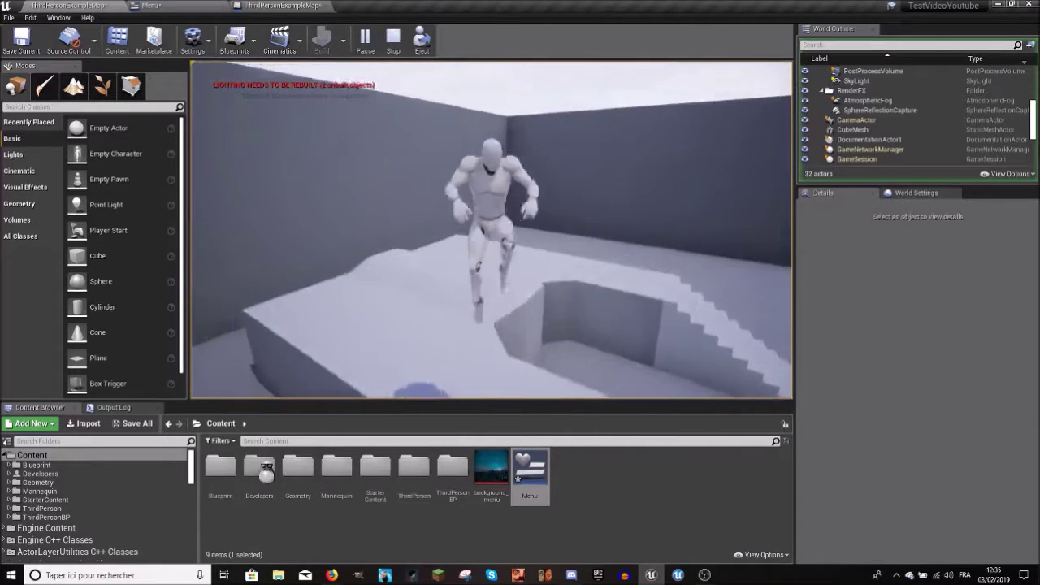
pyautogui.press('w')
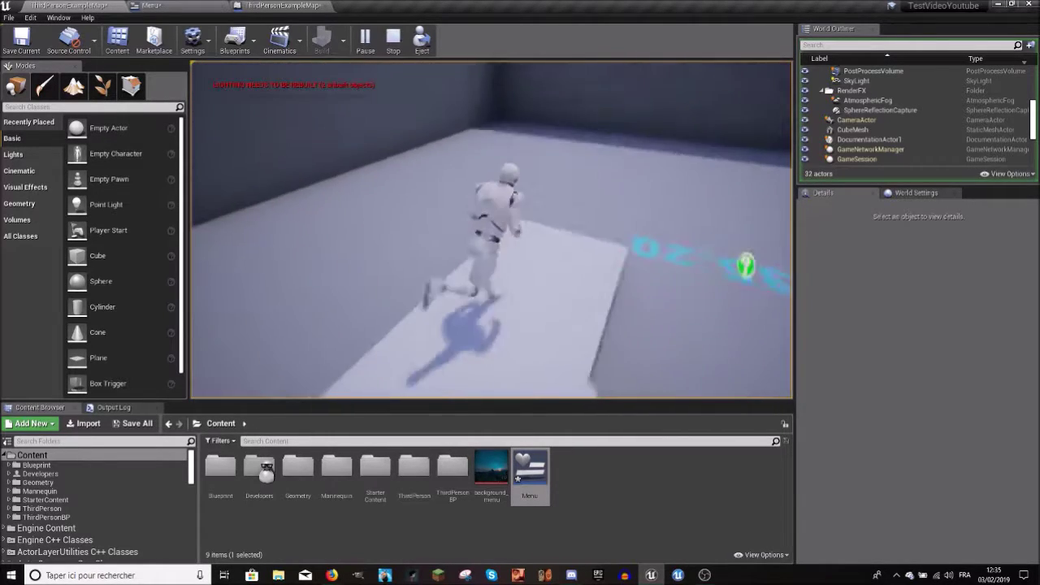
pyautogui.press('space')
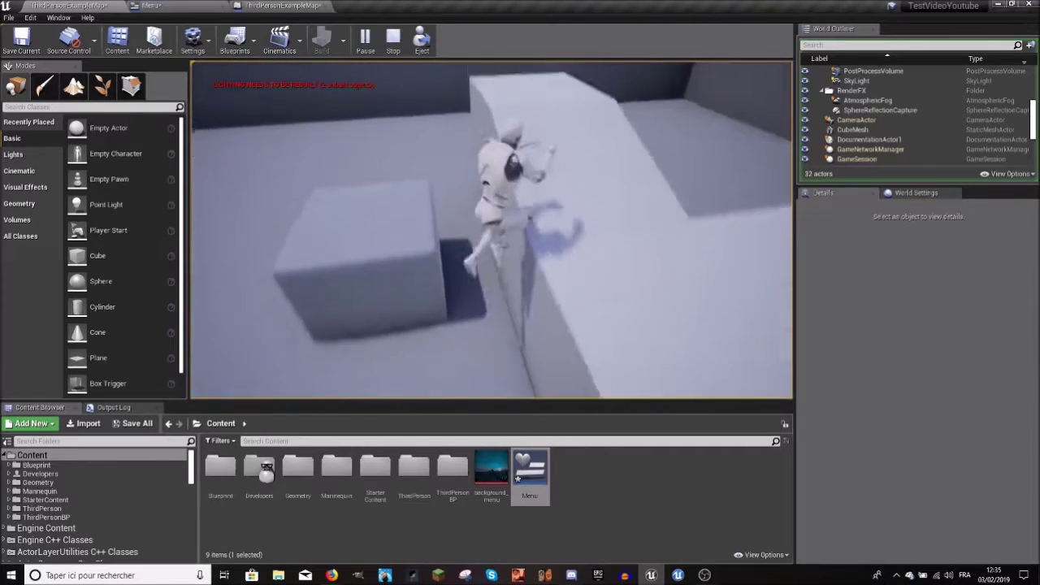
pyautogui.press('w')
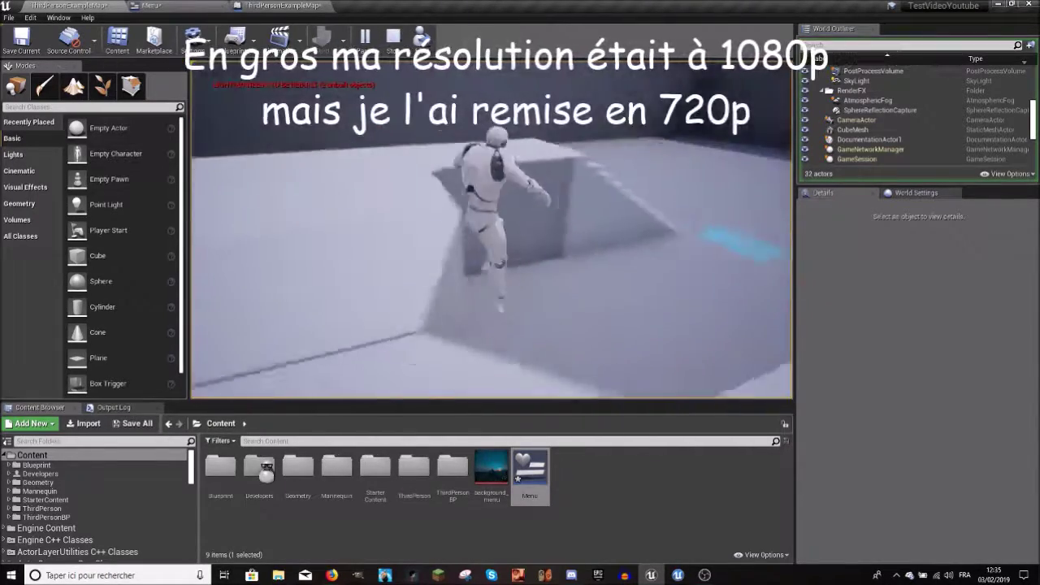
pyautogui.press('w')
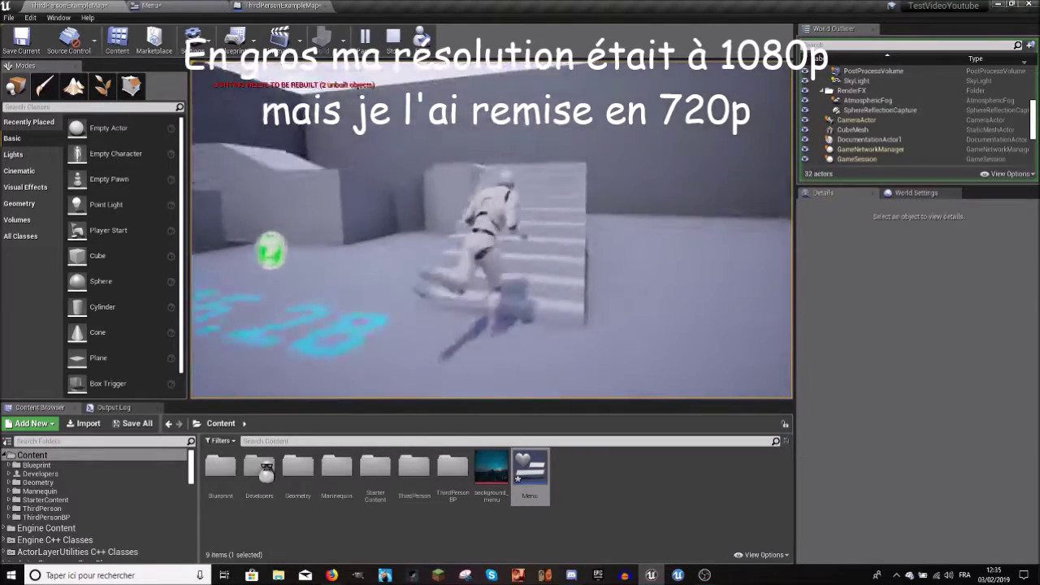
pyautogui.press('w')
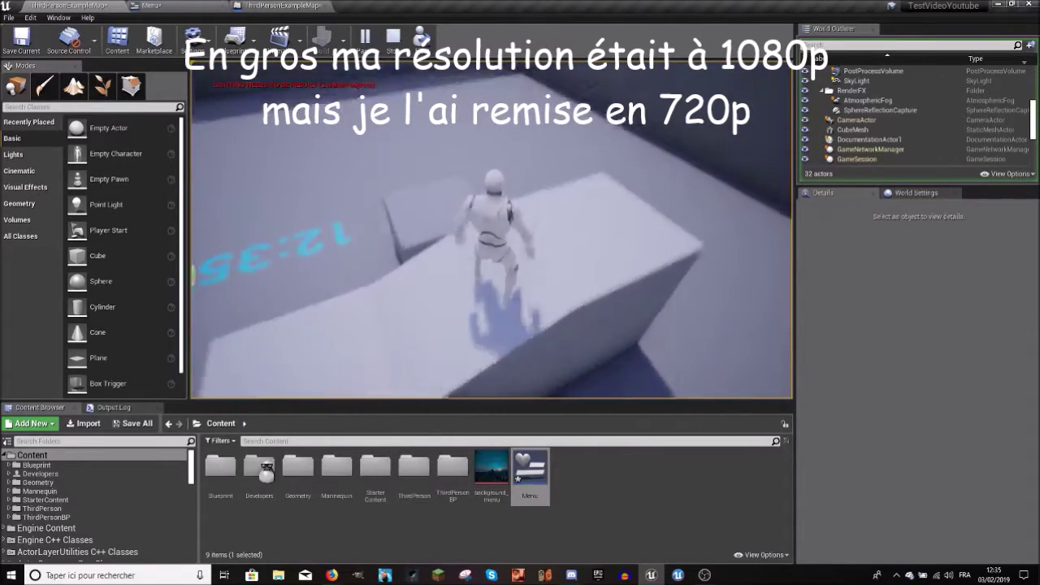